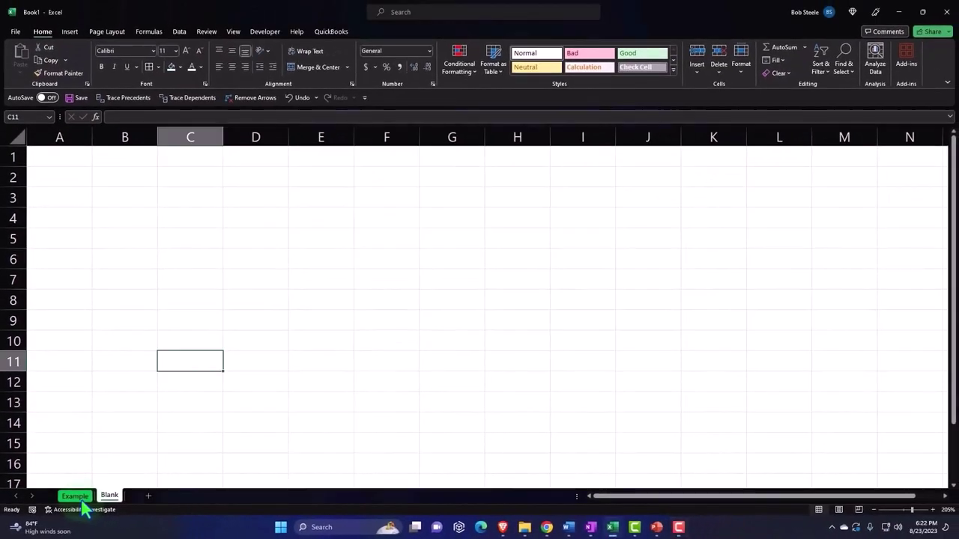
- Switch to the Example sheet and select its top and summation-form mean equations
{"action": "left_click", "coordinate": [75, 496]}
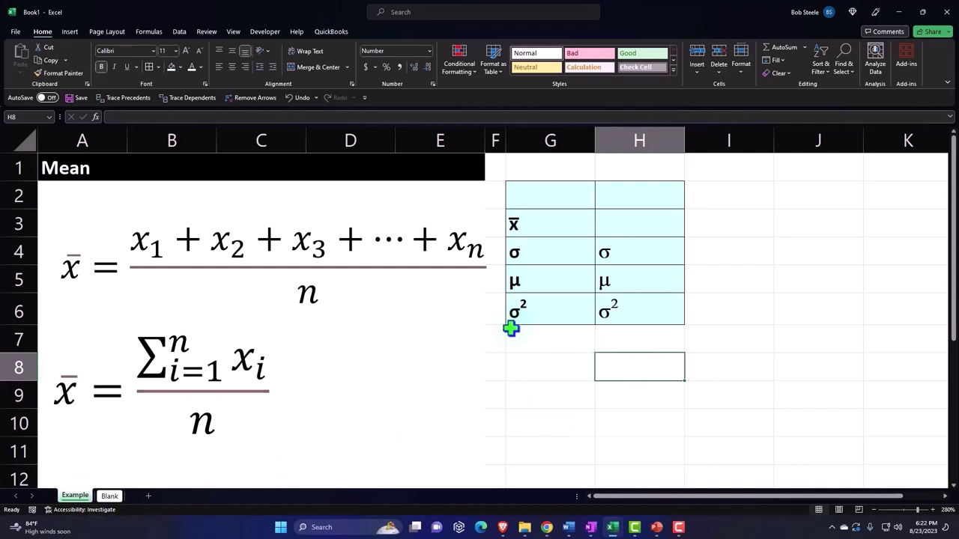
{"action": "left_click", "coordinate": [354, 268]}
{"action": "left_click", "coordinate": [256, 360]}
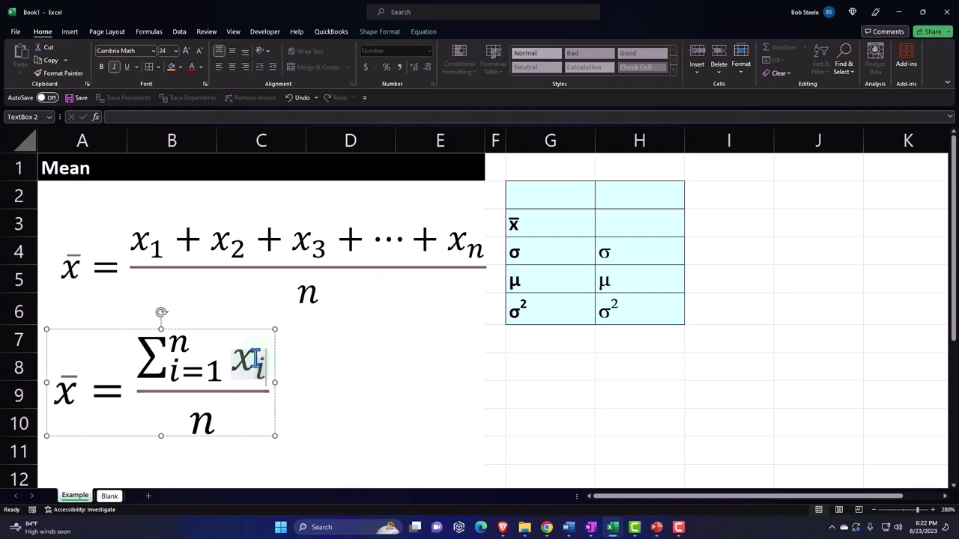
- Start a =SUM( formula in H8, then cancel it so the cell stays empty
{"action": "left_click", "coordinate": [655, 367]}
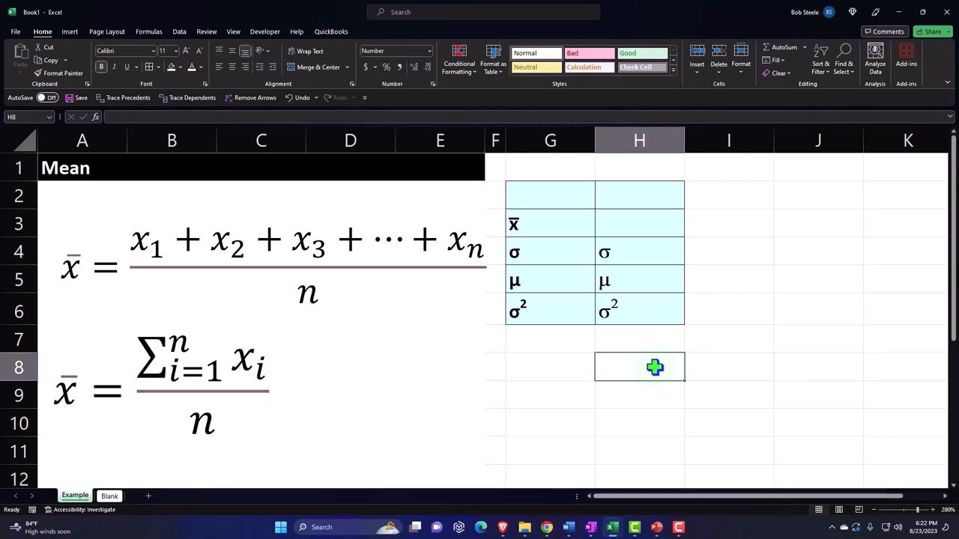
{"action": "type", "text": "="}
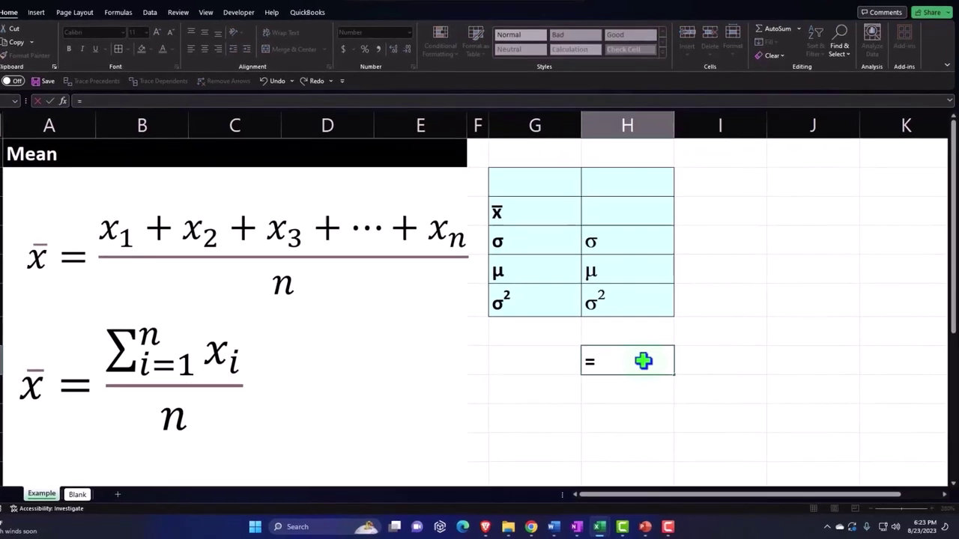
{"action": "type", "text": "sum("}
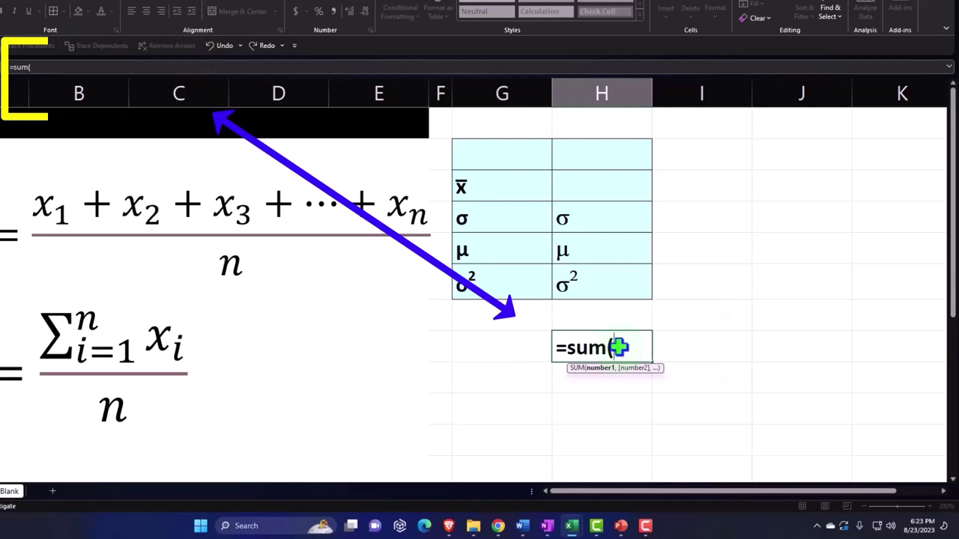
{"action": "key", "text": "BackSpace"}
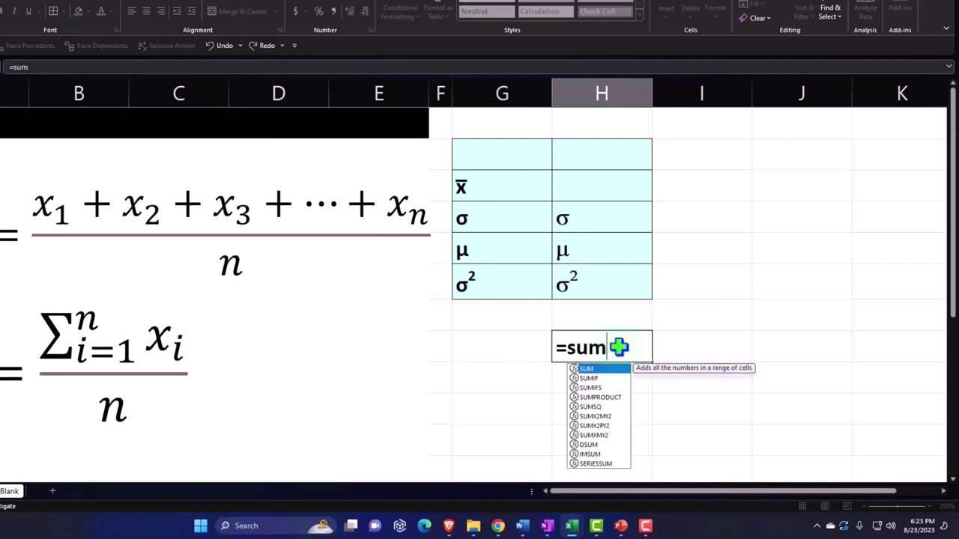
{"action": "key", "text": "Escape"}
{"action": "key", "text": "Return"}
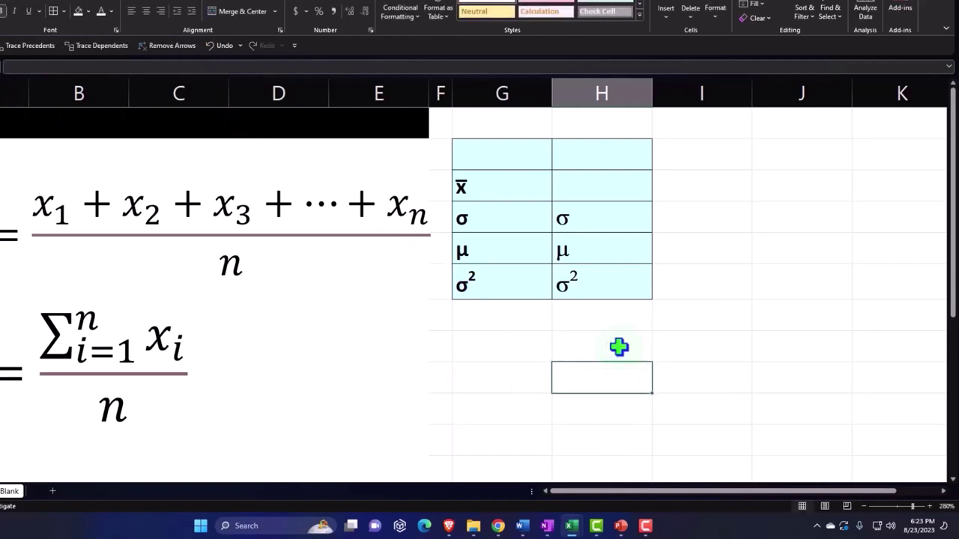
{"action": "left_click", "coordinate": [238, 224]}
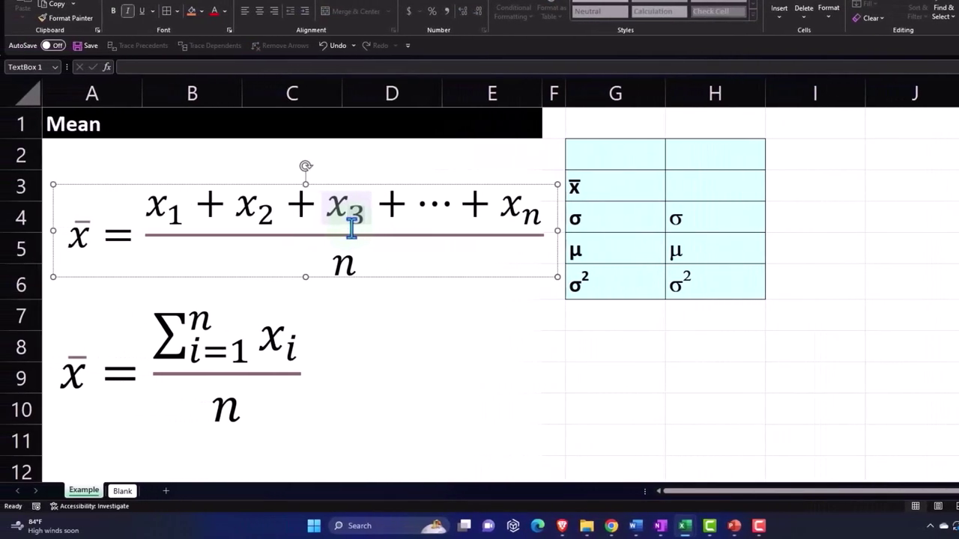
{"action": "left_click", "coordinate": [363, 276]}
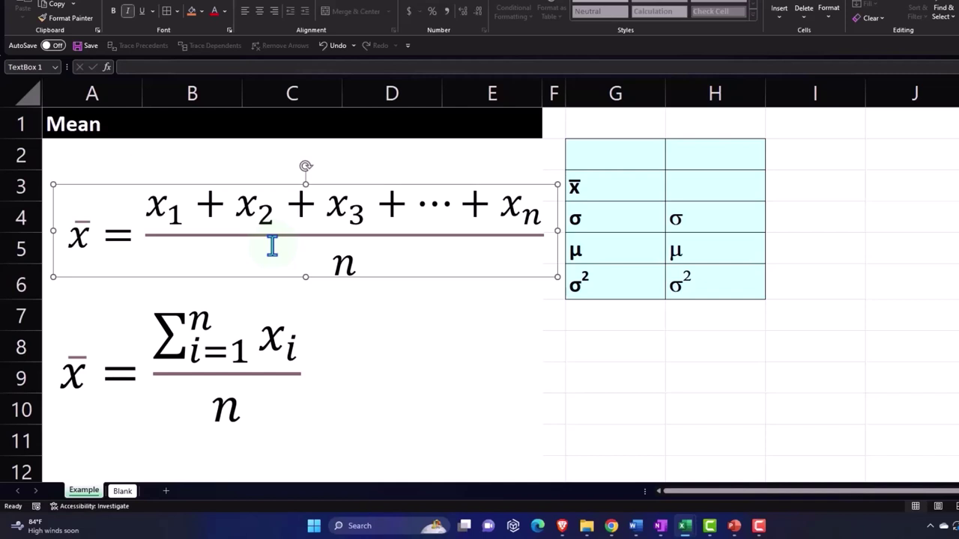
{"action": "left_click", "coordinate": [632, 180]}
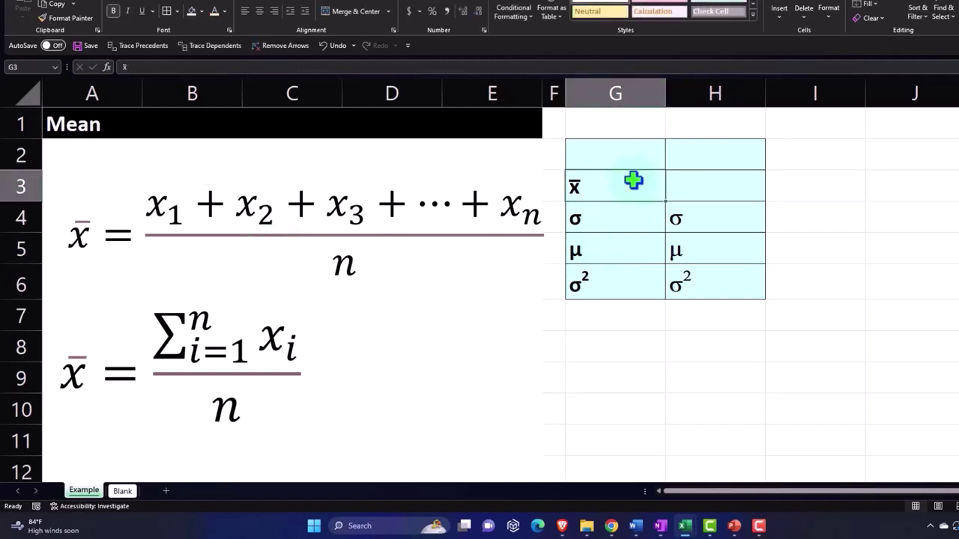
{"action": "key", "text": "Down"}
{"action": "key", "text": "Down"}
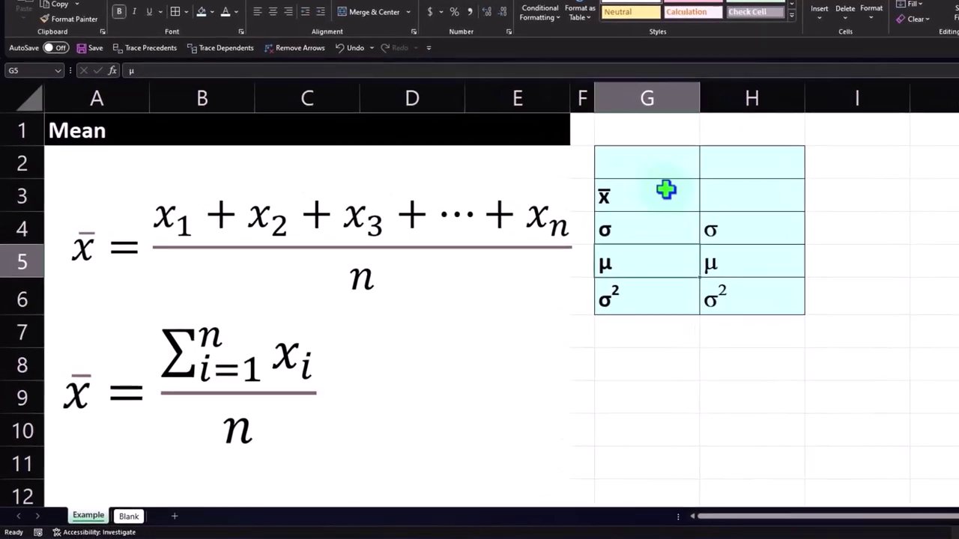
{"action": "key", "text": "Down"}
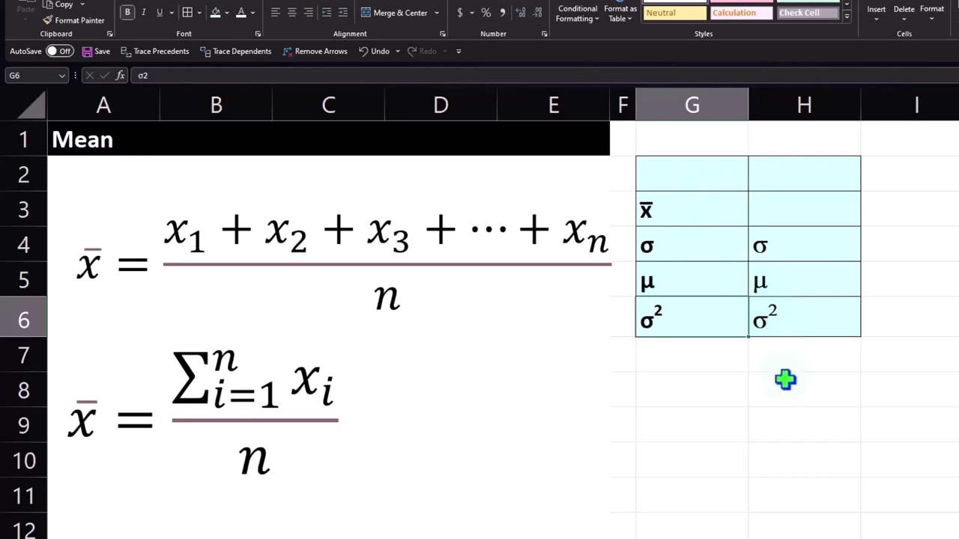
{"action": "left_click", "coordinate": [784, 380]}
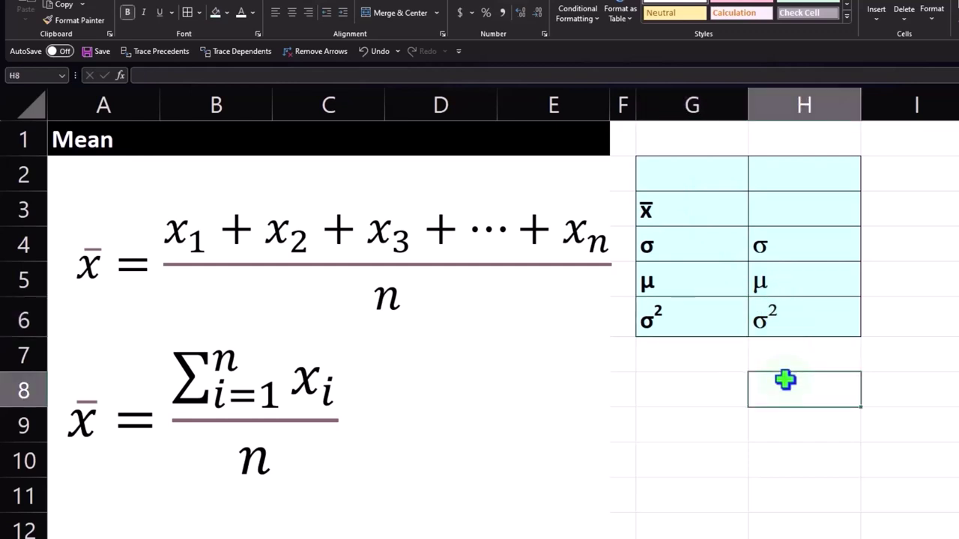
{"action": "type", "text": "=a"}
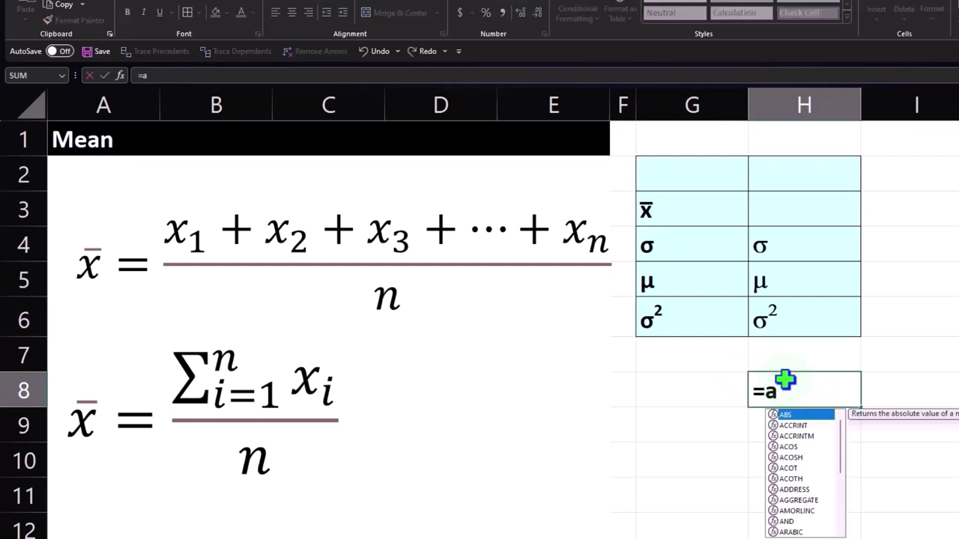
{"action": "type", "text": "ver"}
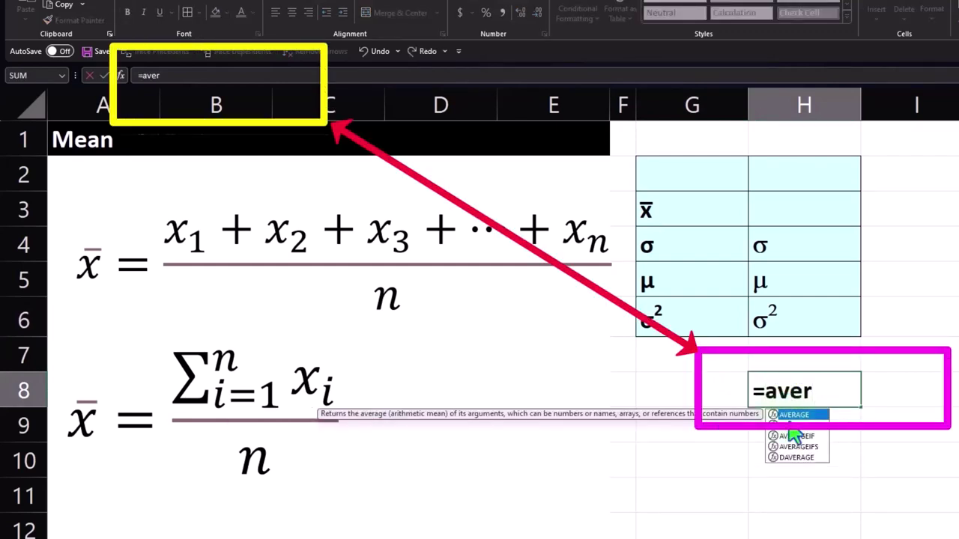
{"action": "double_click", "coordinate": [786, 415]}
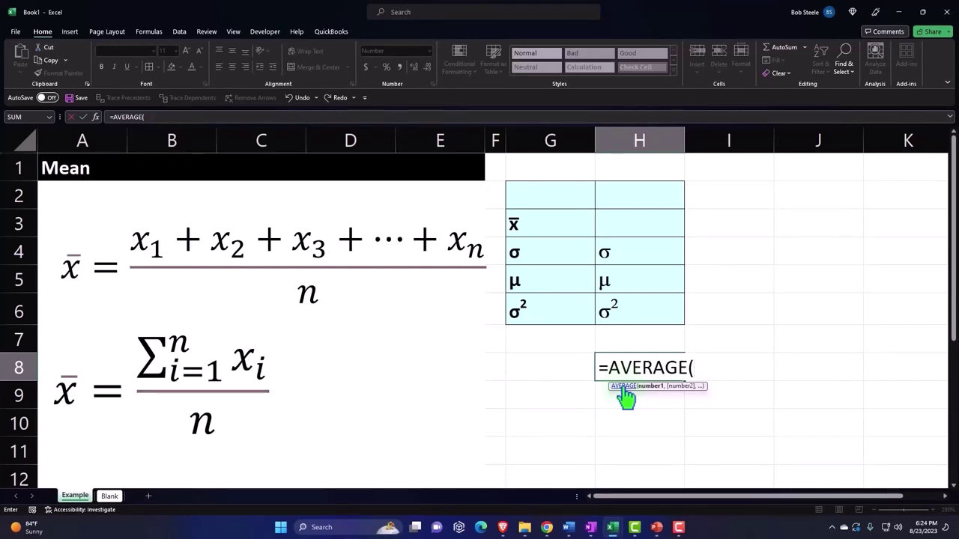
{"action": "key", "text": "BackSpace"}
{"action": "key", "text": "BackSpace"}
{"action": "key", "text": "BackSpace"}
{"action": "key", "text": "Escape"}
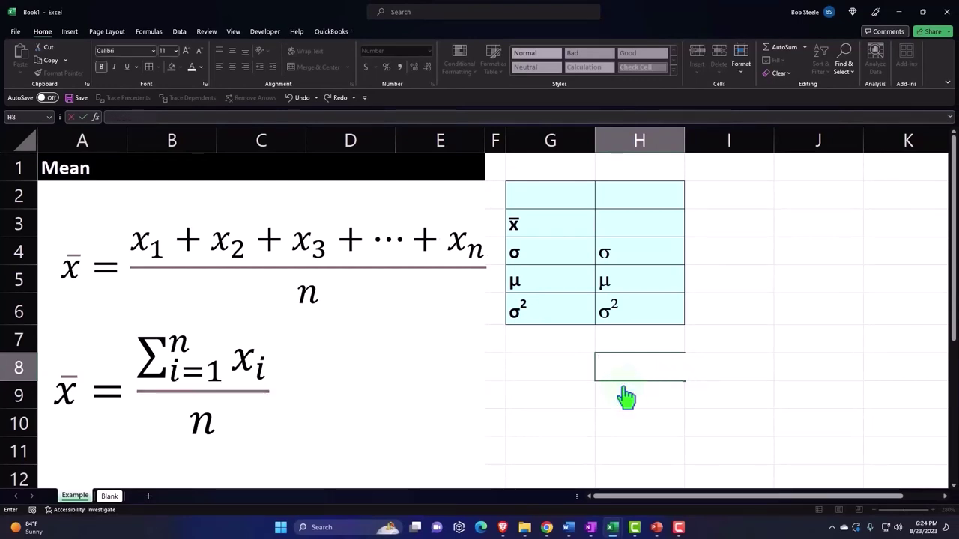
{"action": "left_click", "coordinate": [625, 395]}
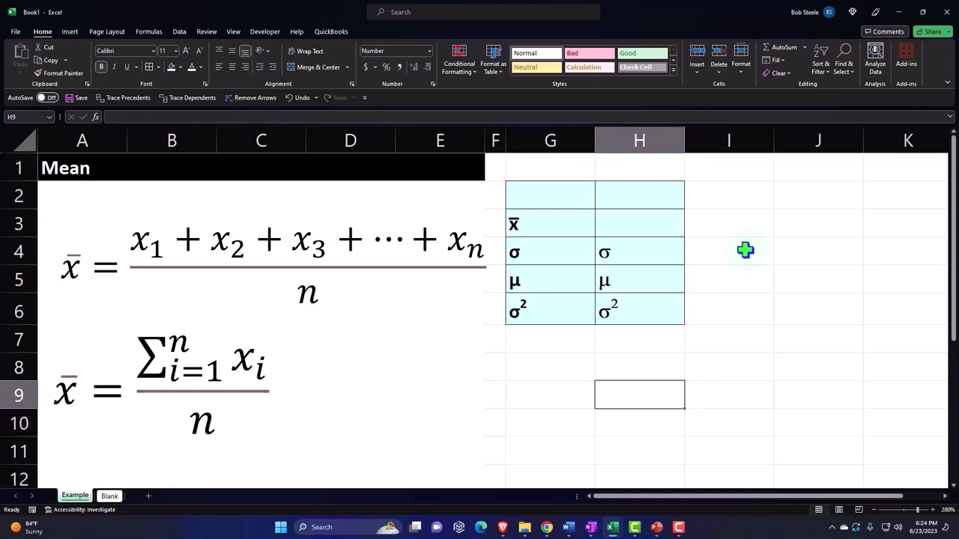
{"action": "left_click", "coordinate": [485, 273]}
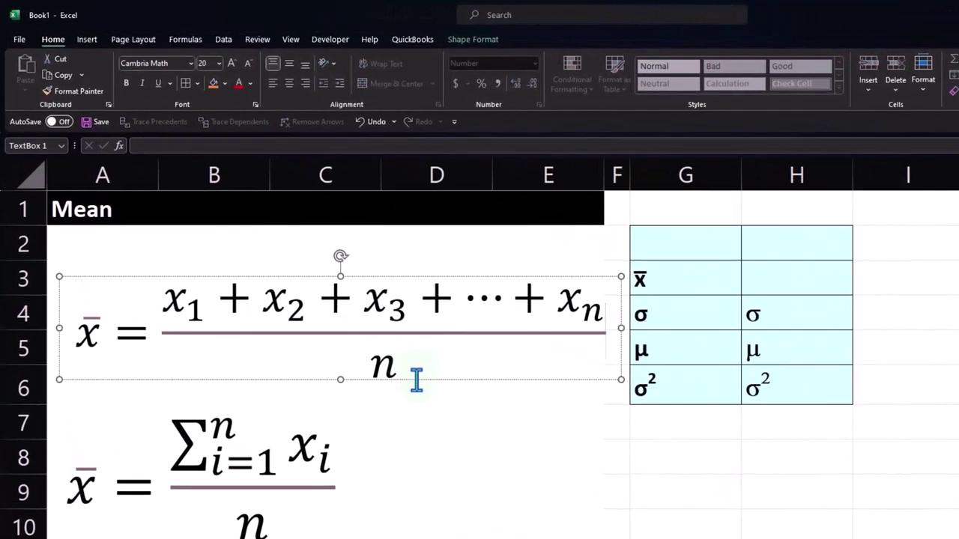
{"action": "left_click", "coordinate": [402, 365]}
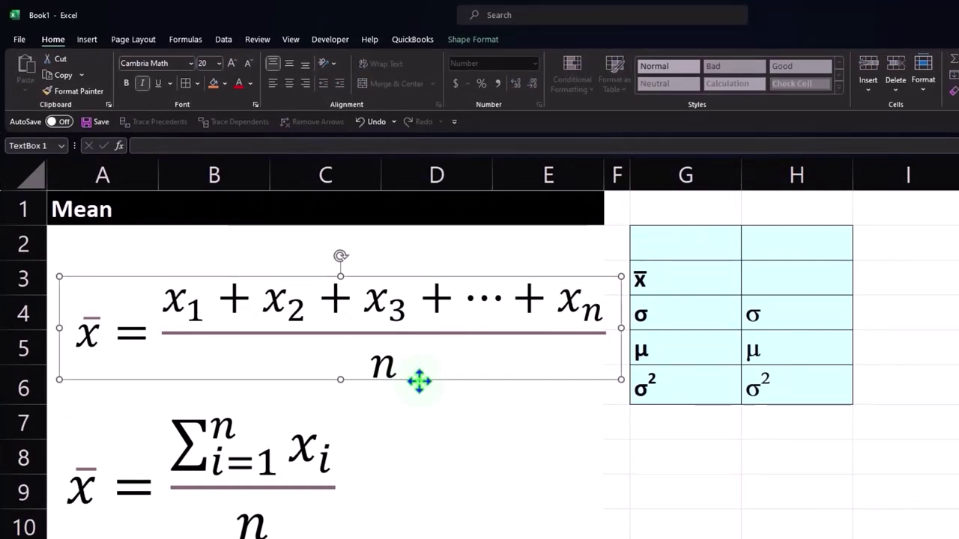
{"action": "left_click_drag", "start_coordinate": [695, 278], "coordinate": [758, 367]}
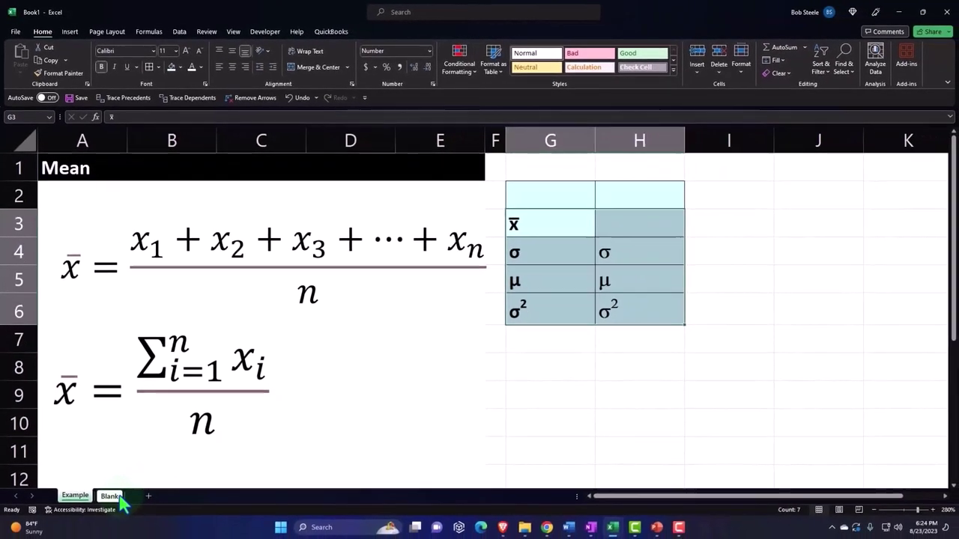
{"action": "left_click", "coordinate": [119, 512]}
- On the Blank sheet, select B6 and insert a new empty equation from the Insert ribbon
{"action": "left_click", "coordinate": [142, 269]}
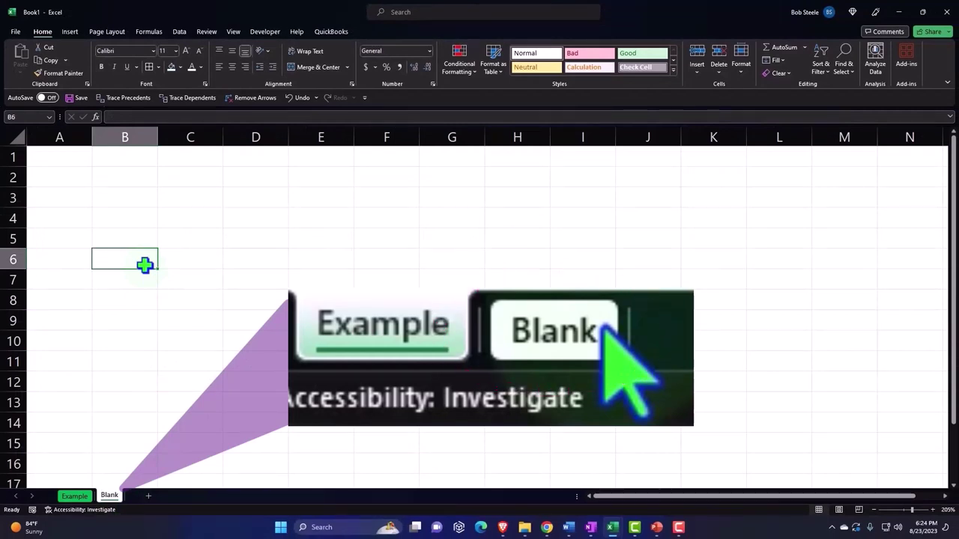
{"action": "left_click", "coordinate": [71, 32]}
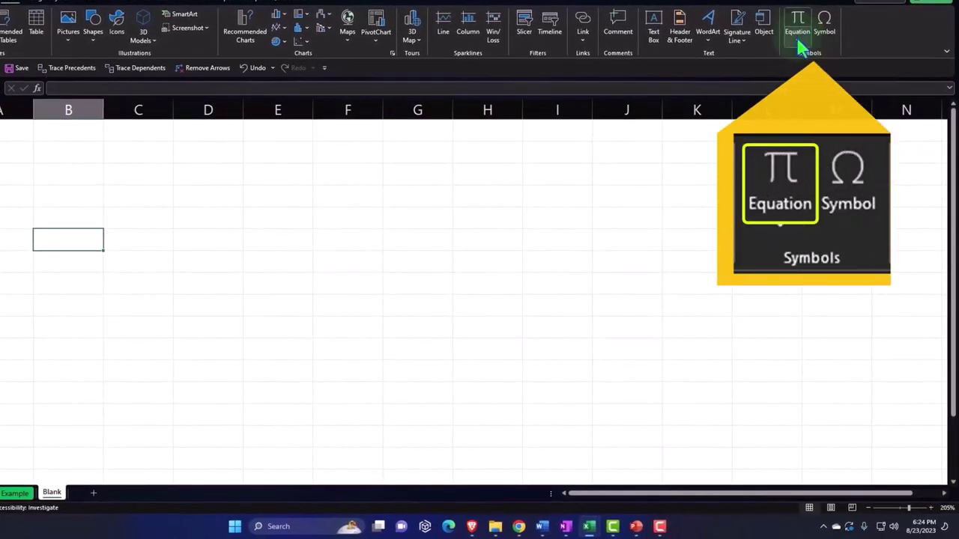
{"action": "left_click", "coordinate": [800, 47]}
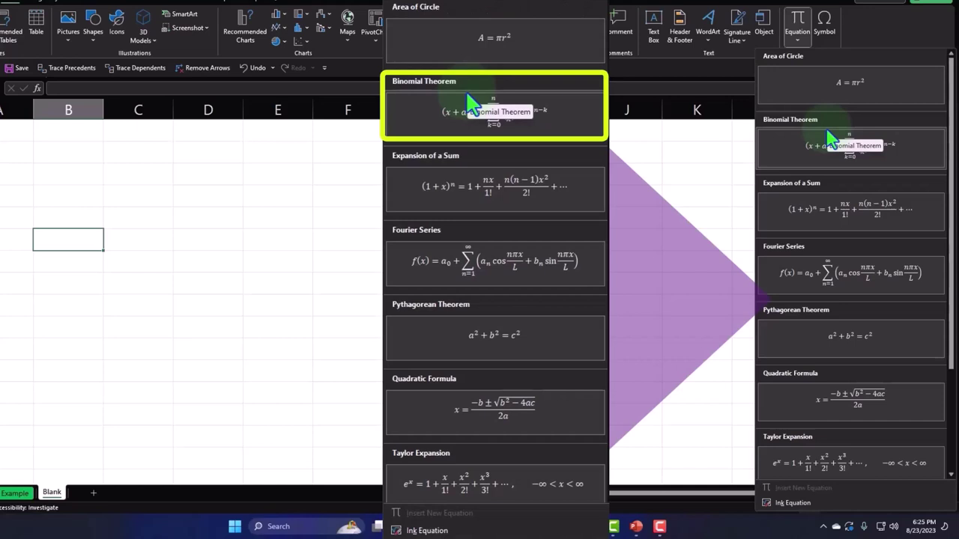
{"action": "left_click", "coordinate": [799, 25]}
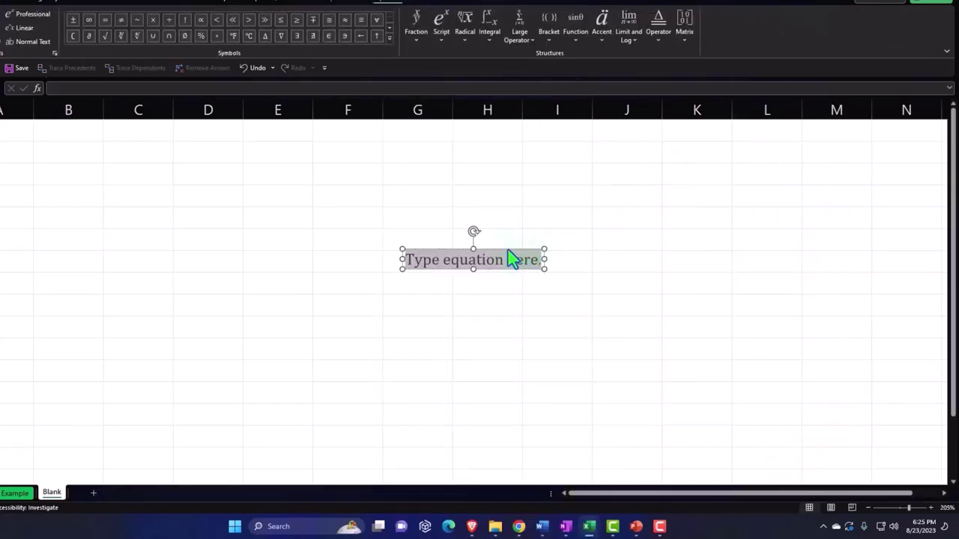
- Drag the empty equation box to the top-left near row 2, then deselect it by choosing C8
{"action": "left_click_drag", "start_coordinate": [511, 258], "coordinate": [106, 142]}
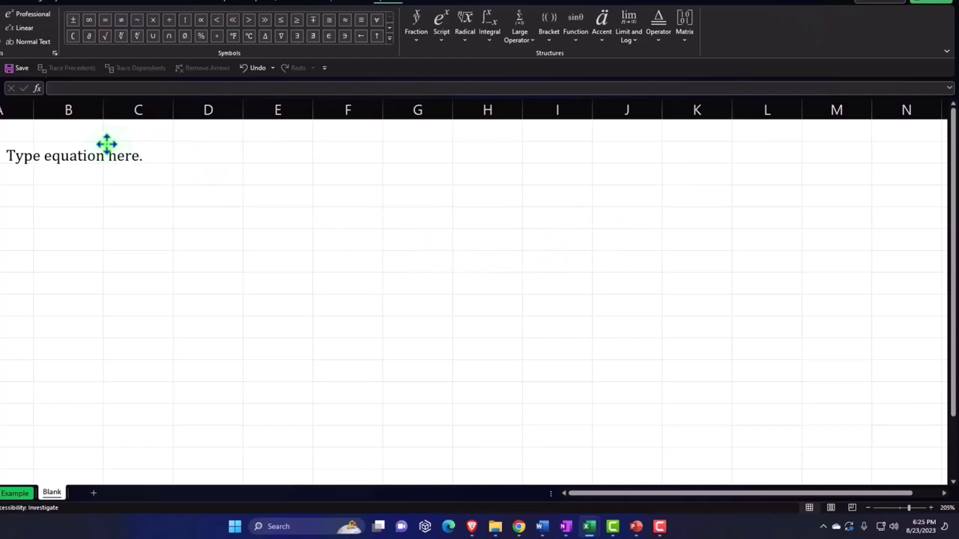
{"action": "left_click", "coordinate": [108, 147]}
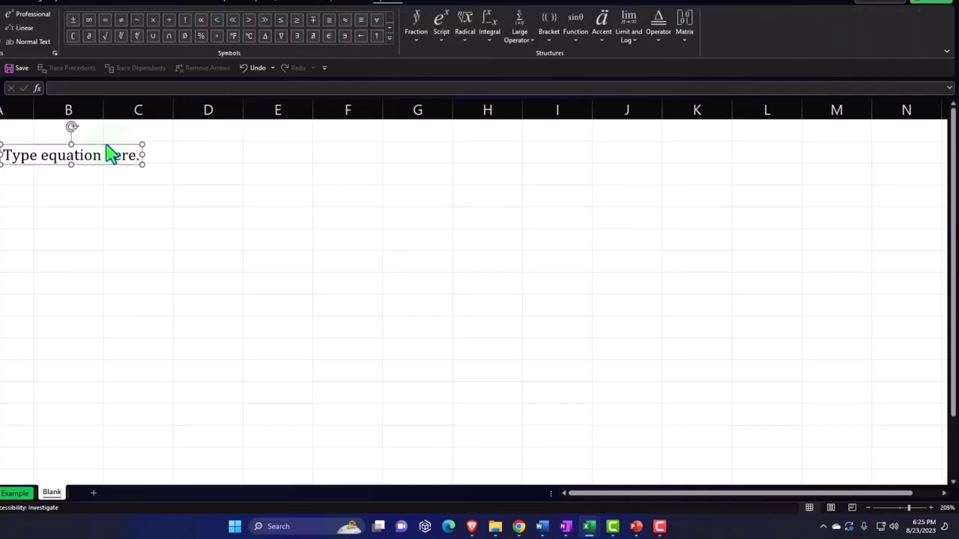
{"action": "left_click", "coordinate": [108, 156]}
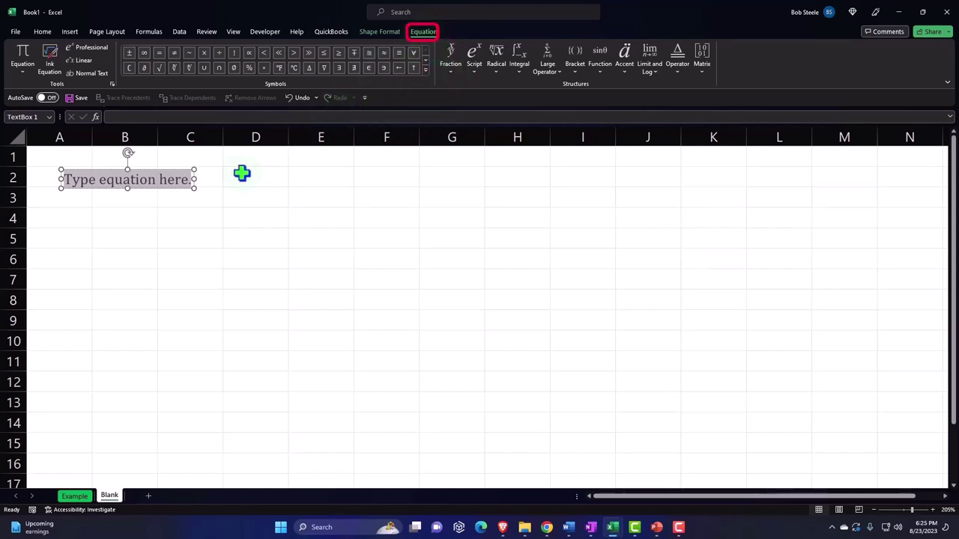
{"action": "left_click", "coordinate": [162, 307]}
{"action": "scroll", "coordinate": [163, 307], "scroll_direction": "up", "scroll_amount": 2}
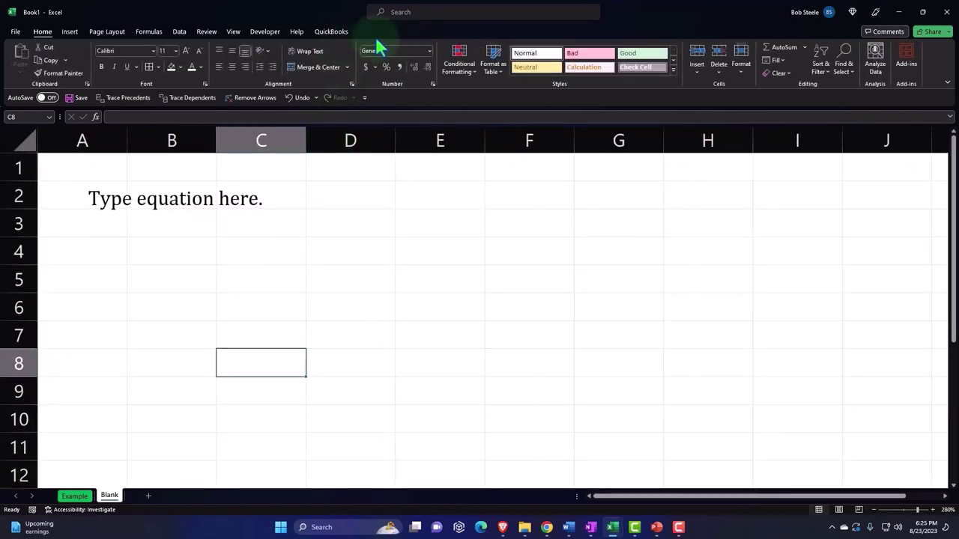
{"action": "left_click", "coordinate": [176, 201]}
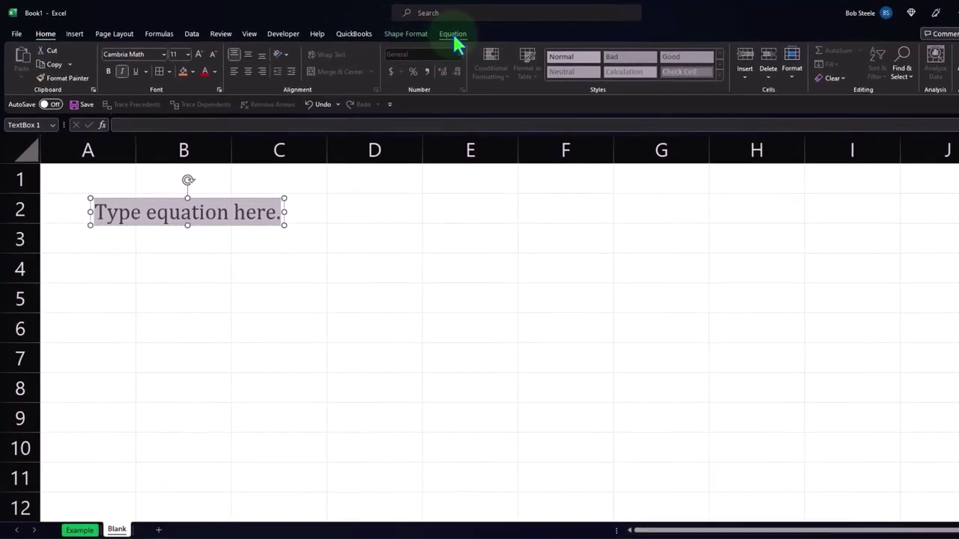
{"action": "left_click", "coordinate": [424, 35]}
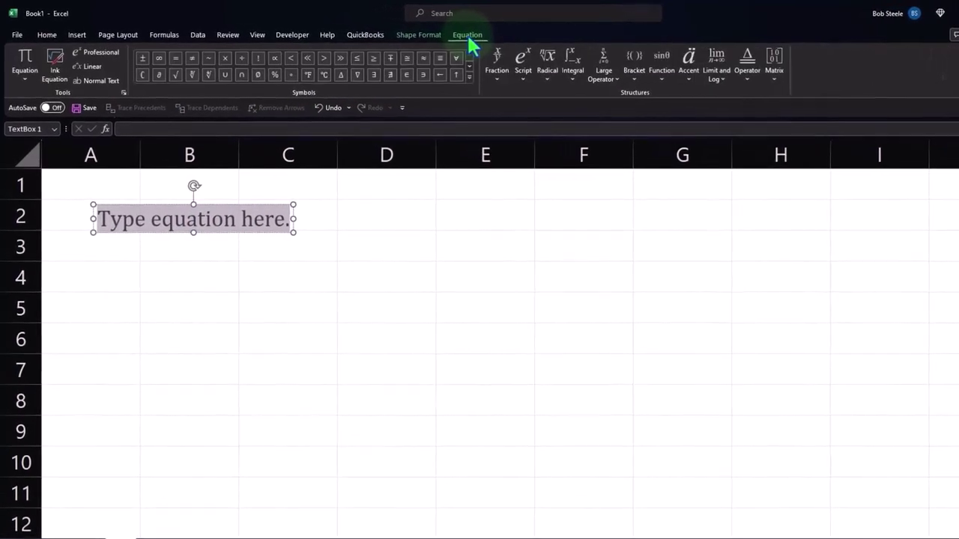
{"action": "left_click", "coordinate": [496, 84]}
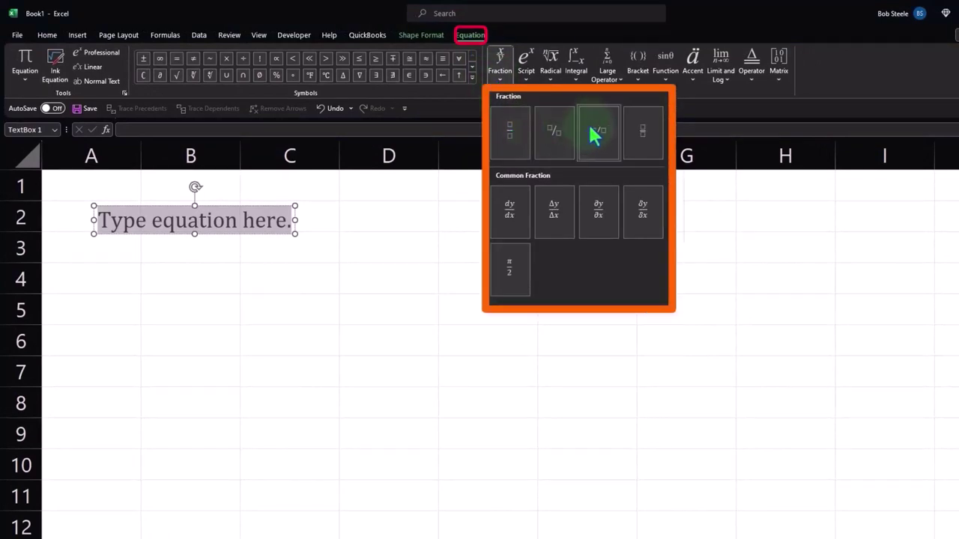
{"action": "left_click", "coordinate": [526, 63]}
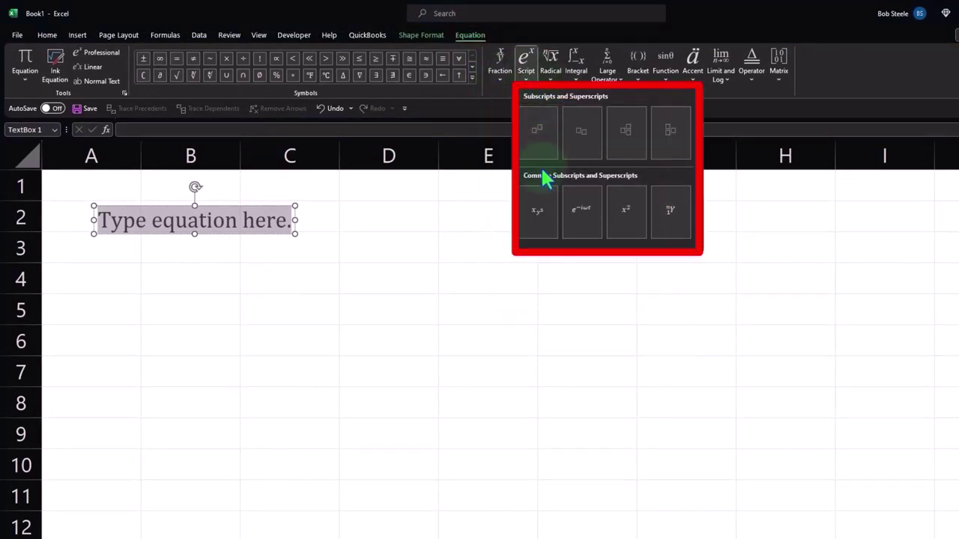
{"action": "left_click", "coordinate": [553, 76]}
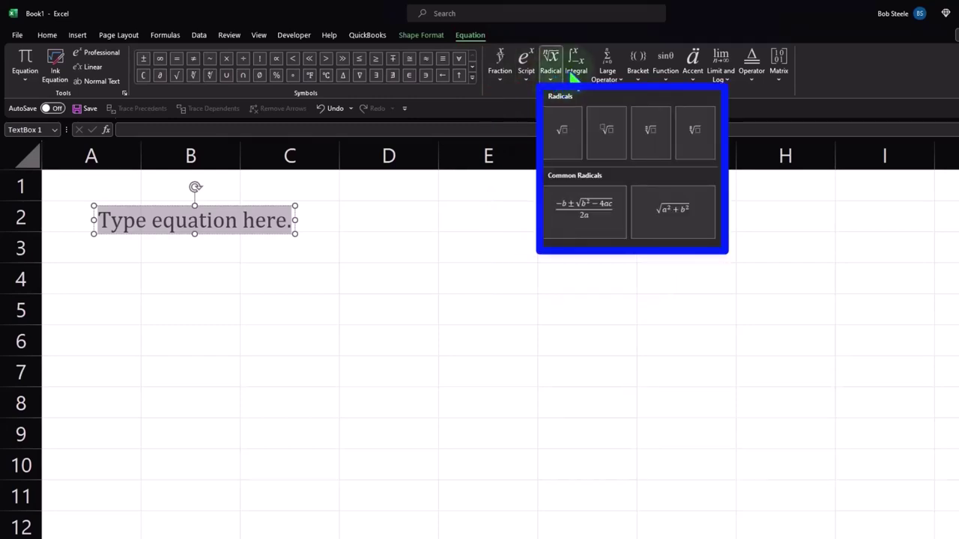
{"action": "left_click", "coordinate": [575, 75]}
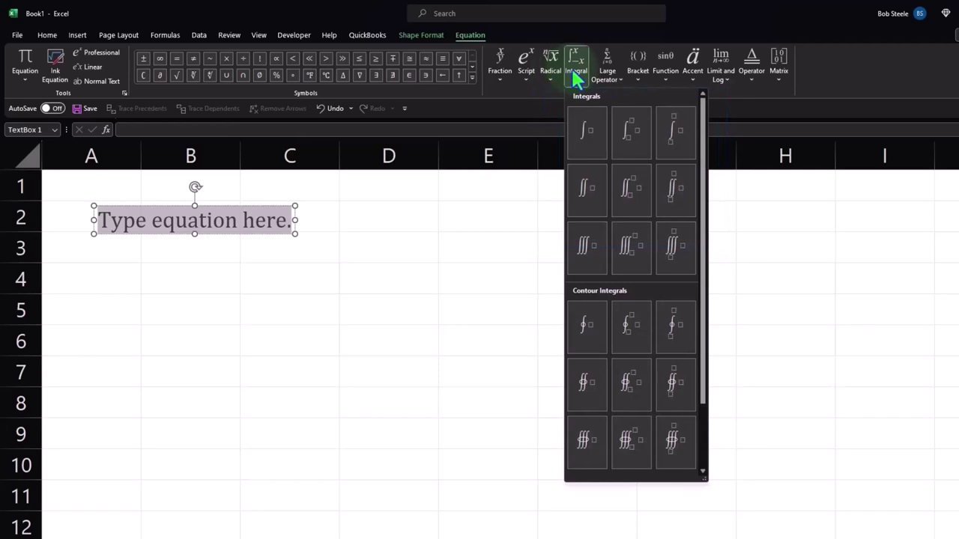
{"action": "left_click", "coordinate": [615, 79]}
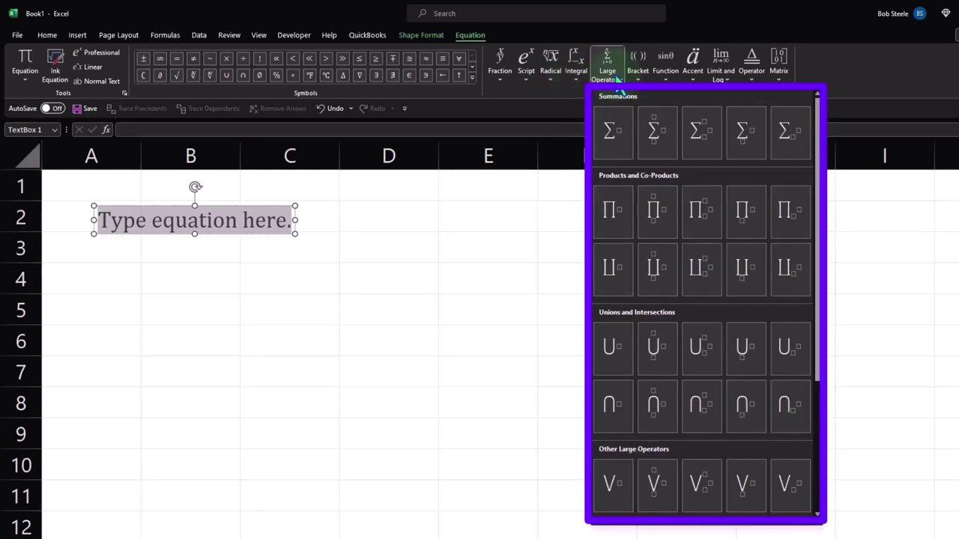
{"action": "left_click", "coordinate": [608, 75]}
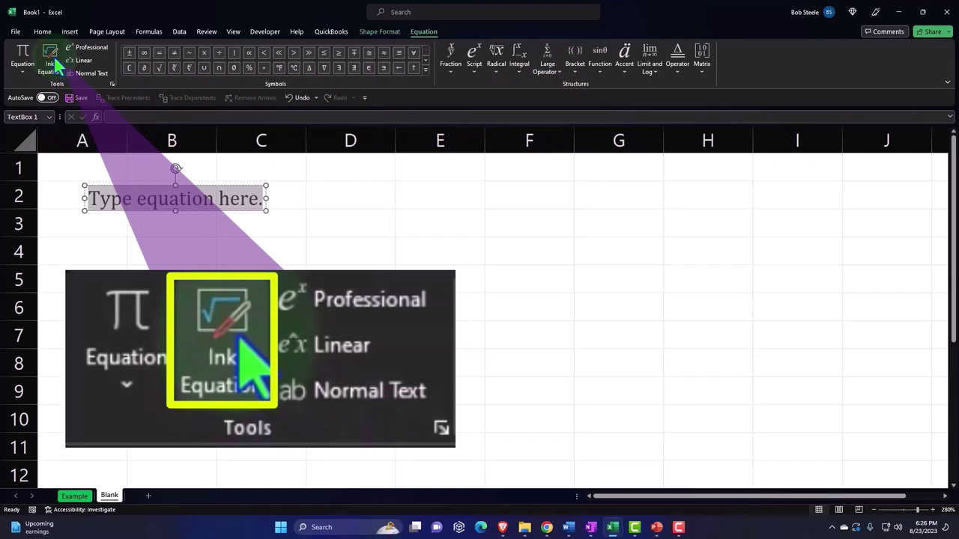
- Open the Ink Equation math input pad and stretch its window to full width
{"action": "left_click", "coordinate": [53, 56]}
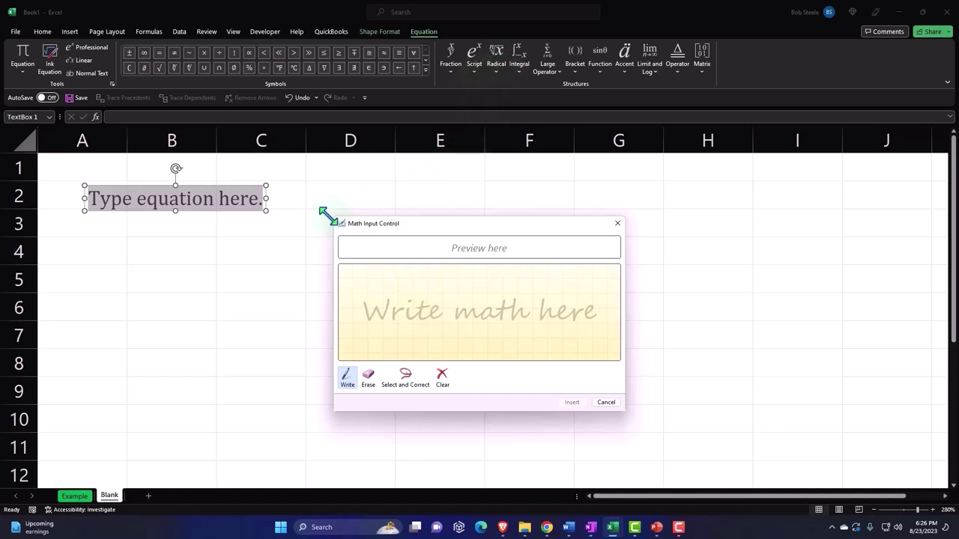
{"action": "mouse_move", "coordinate": [334, 217]}
{"action": "left_mouse_down"}
{"action": "mouse_move", "coordinate": [206, 171]}
{"action": "mouse_move", "coordinate": [105, 110]}
{"action": "left_mouse_up"}
{"action": "left_click_drag", "start_coordinate": [633, 417], "coordinate": [785, 438]}
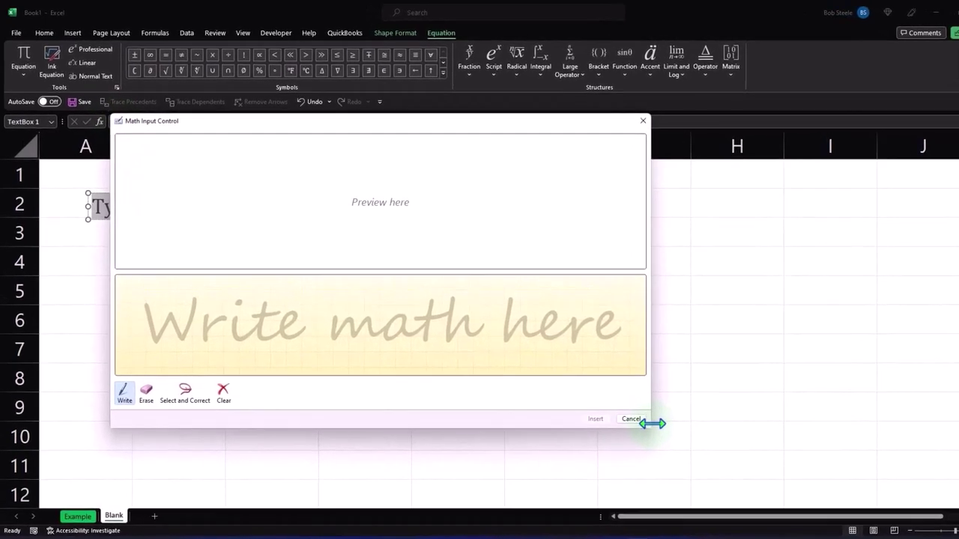
{"action": "left_click_drag", "start_coordinate": [828, 462], "coordinate": [951, 490]}
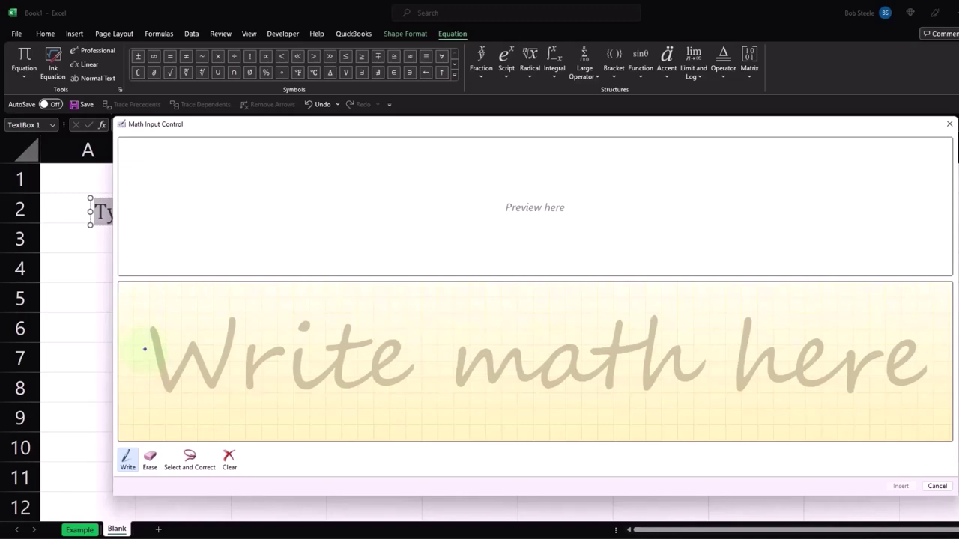
- Handwrite x̄ = x₁ + x₂ with the pen so the pad recognises it
{"action": "mouse_move", "coordinate": [144, 348]}
{"action": "left_mouse_down"}
{"action": "mouse_move", "coordinate": [169, 367]}
{"action": "mouse_move", "coordinate": [142, 366]}
{"action": "left_mouse_up"}
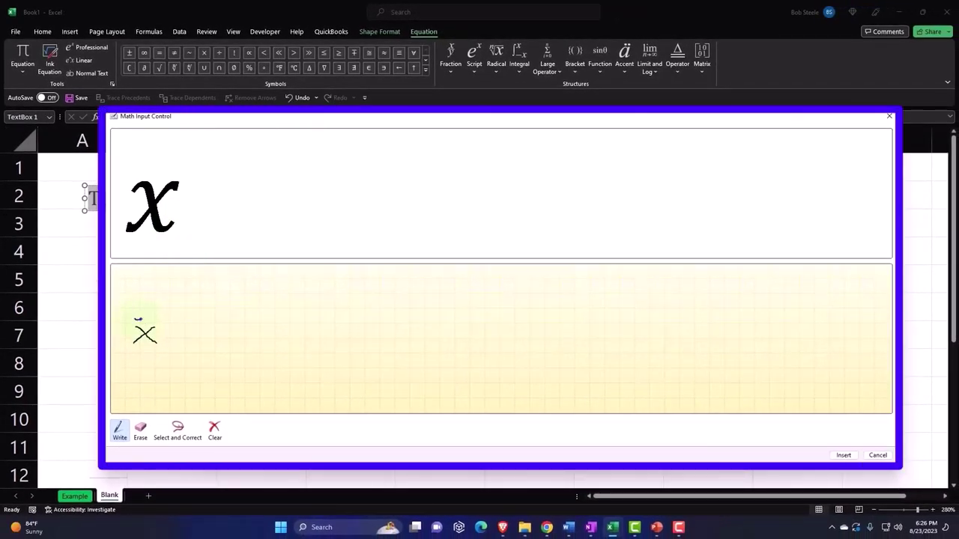
{"action": "left_click_drag", "start_coordinate": [137, 319], "coordinate": [155, 318]}
{"action": "left_click_drag", "start_coordinate": [165, 325], "coordinate": [176, 335]}
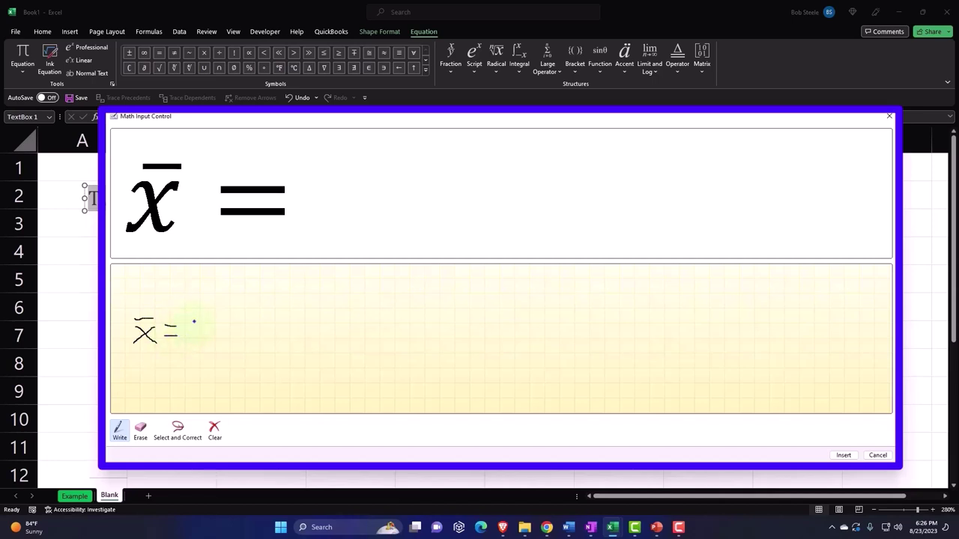
{"action": "mouse_move", "coordinate": [193, 322]}
{"action": "left_mouse_down"}
{"action": "mouse_move", "coordinate": [204, 329]}
{"action": "mouse_move", "coordinate": [191, 332]}
{"action": "left_mouse_up"}
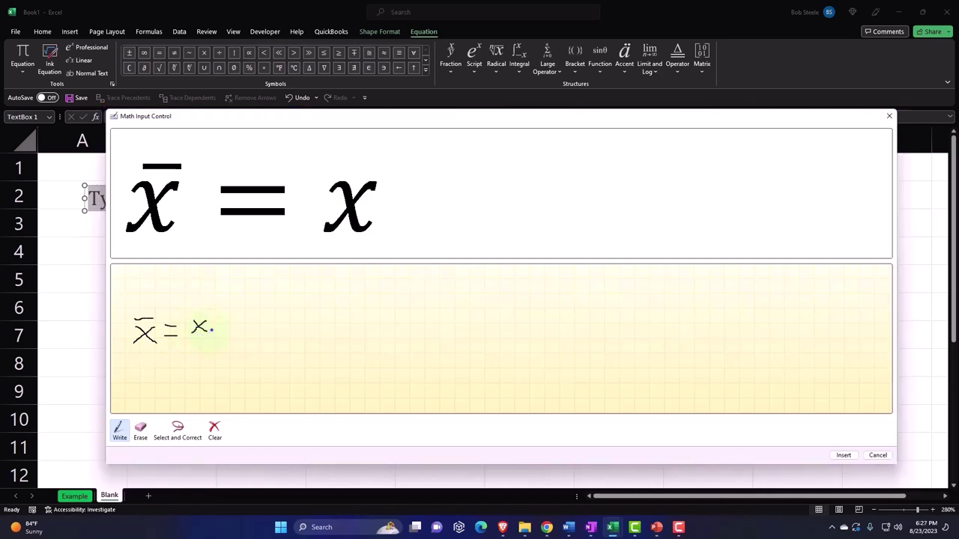
{"action": "left_click_drag", "start_coordinate": [212, 327], "coordinate": [213, 336]}
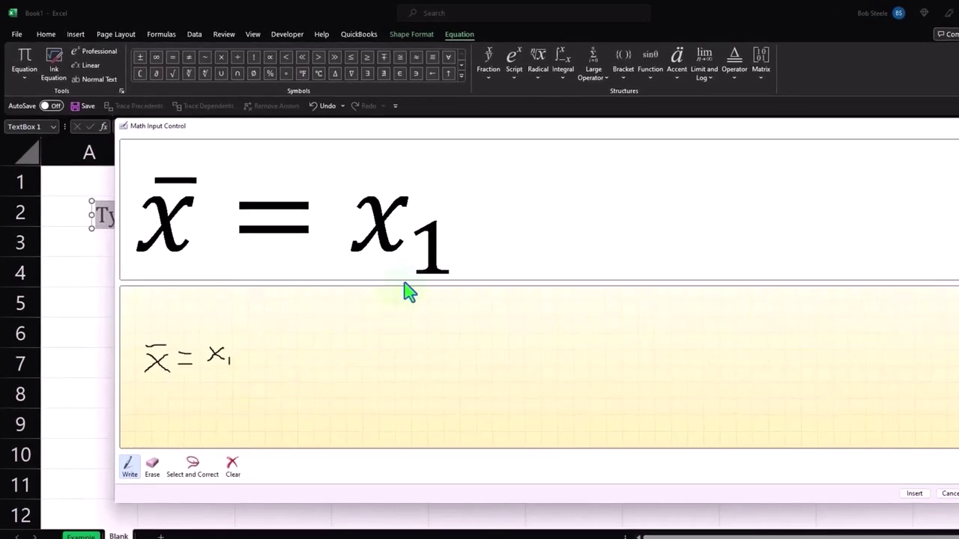
{"action": "mouse_move", "coordinate": [248, 350]}
{"action": "left_mouse_down"}
{"action": "mouse_move", "coordinate": [247, 365]}
{"action": "mouse_move", "coordinate": [258, 356]}
{"action": "left_mouse_up"}
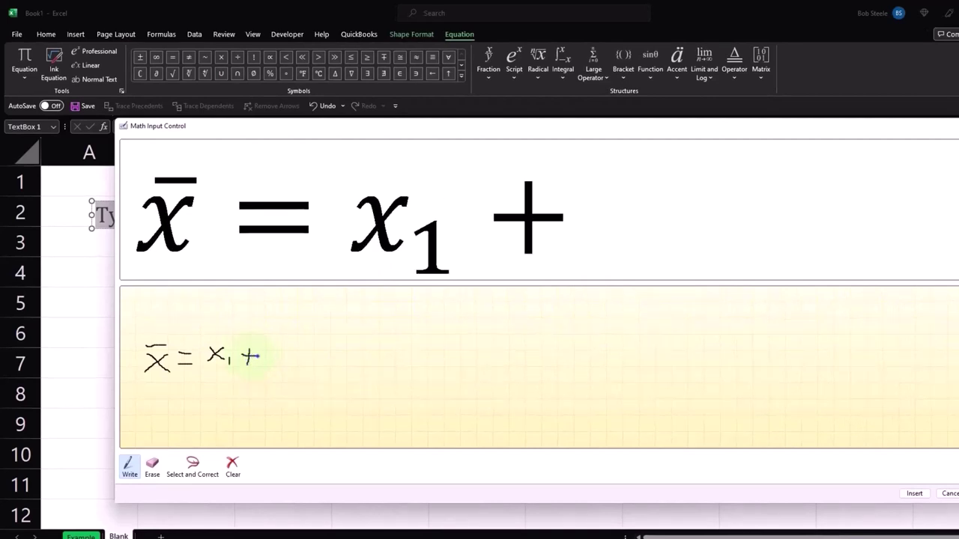
{"action": "mouse_move", "coordinate": [271, 350]}
{"action": "left_mouse_down"}
{"action": "mouse_move", "coordinate": [282, 364]}
{"action": "mouse_move", "coordinate": [269, 363]}
{"action": "mouse_move", "coordinate": [289, 362]}
{"action": "left_mouse_up"}
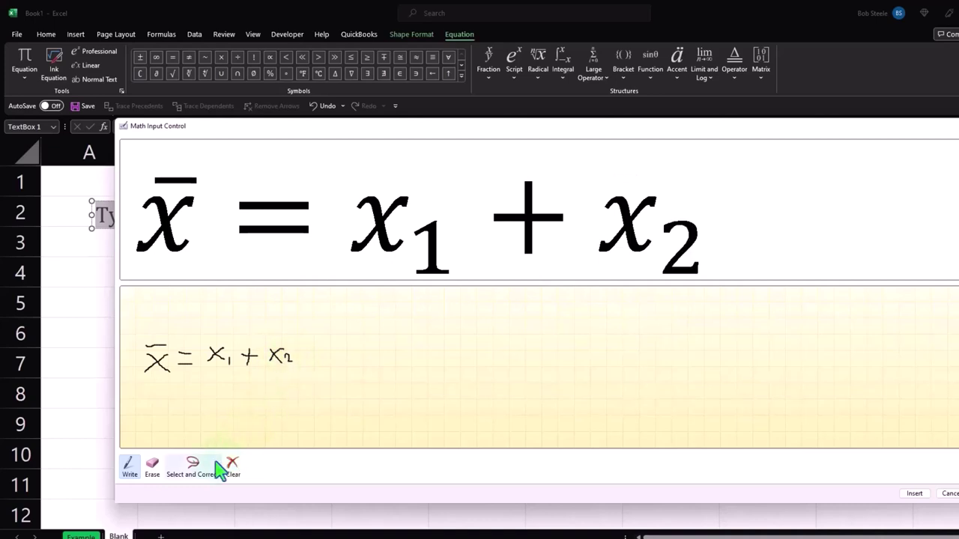
{"action": "left_click", "coordinate": [153, 468]}
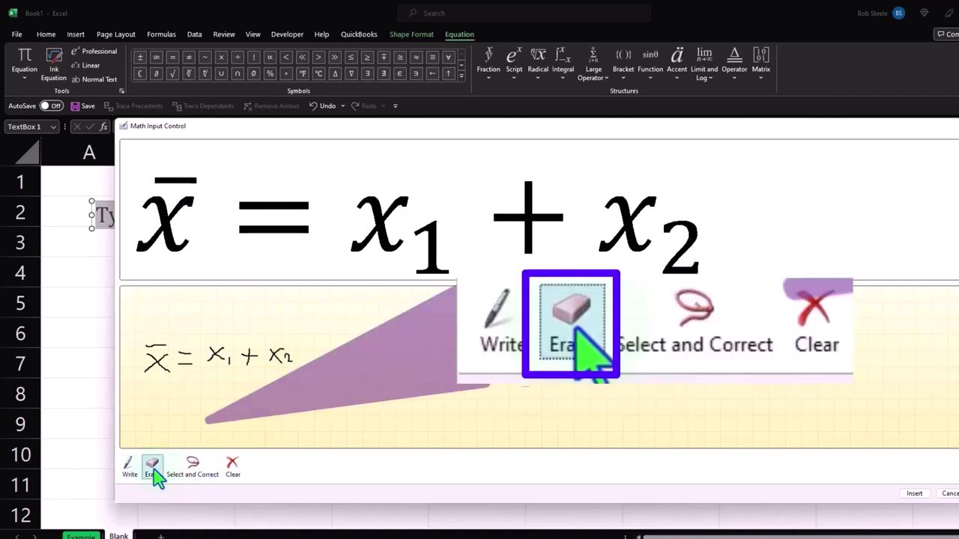
{"action": "left_click", "coordinate": [289, 358]}
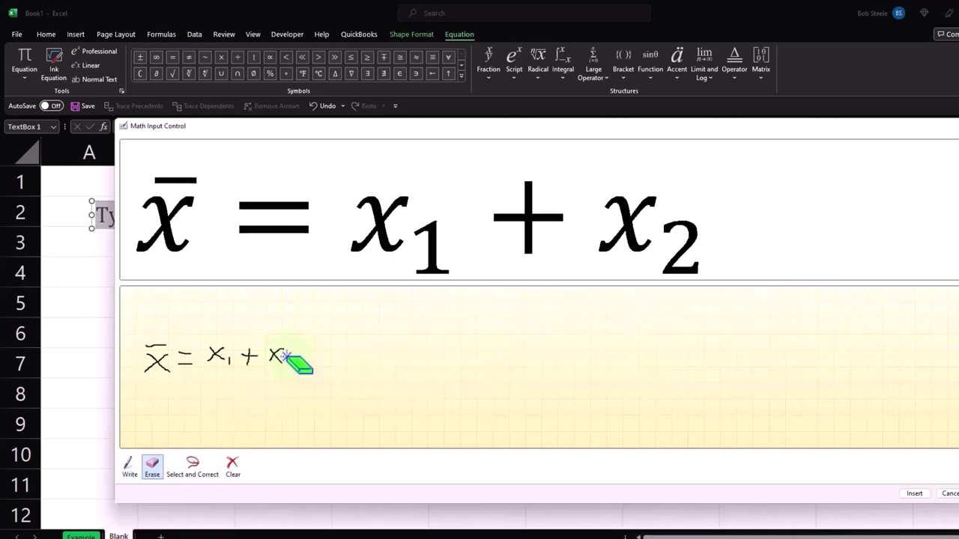
{"action": "left_click", "coordinate": [129, 465]}
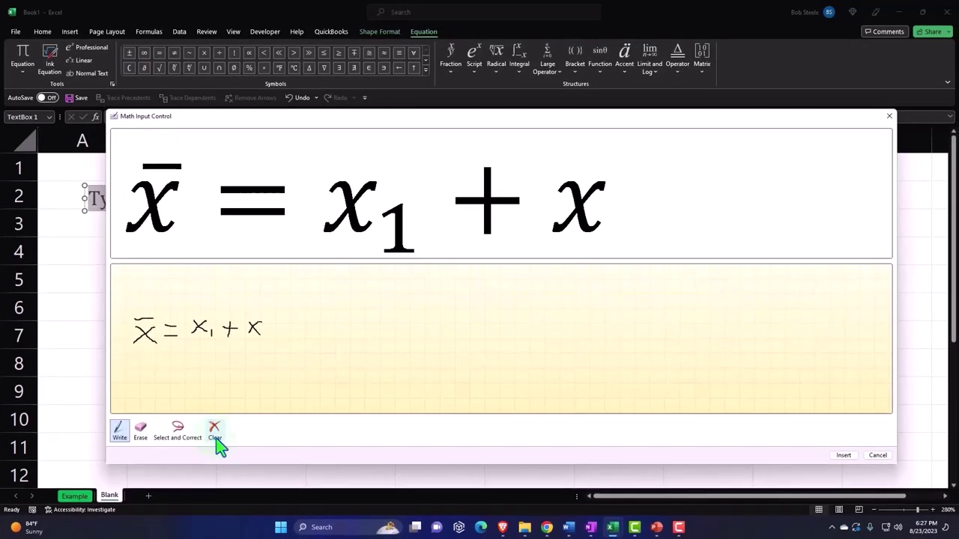
{"action": "left_click", "coordinate": [187, 437]}
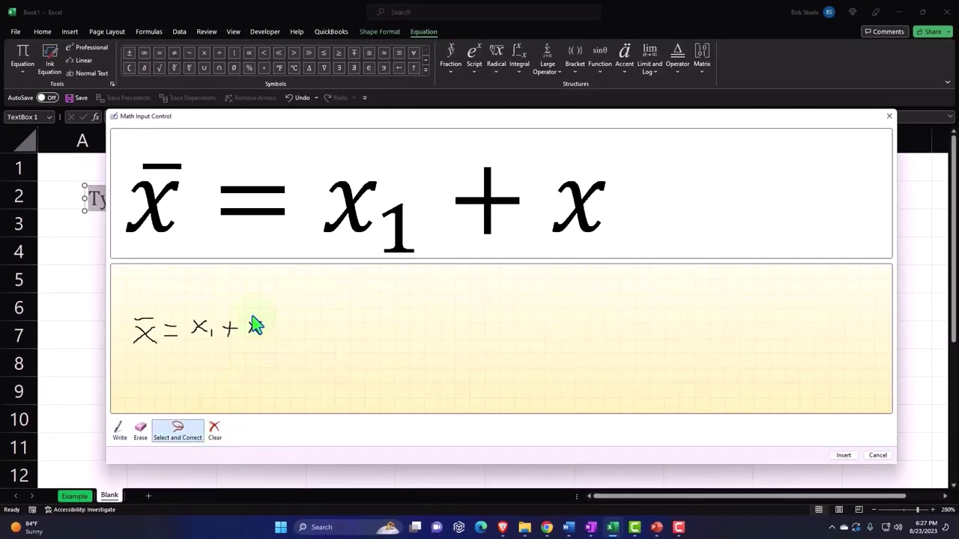
{"action": "mouse_move", "coordinate": [255, 326]}
{"action": "left_mouse_down"}
{"action": "mouse_move", "coordinate": [247, 328]}
{"action": "mouse_move", "coordinate": [257, 325]}
{"action": "left_mouse_up"}
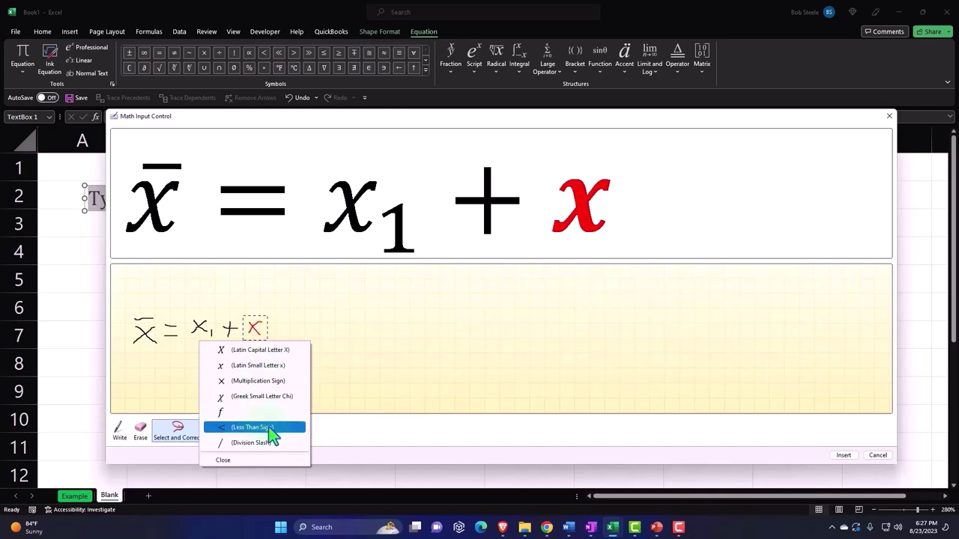
{"action": "left_click", "coordinate": [239, 459]}
{"action": "left_click", "coordinate": [119, 430]}
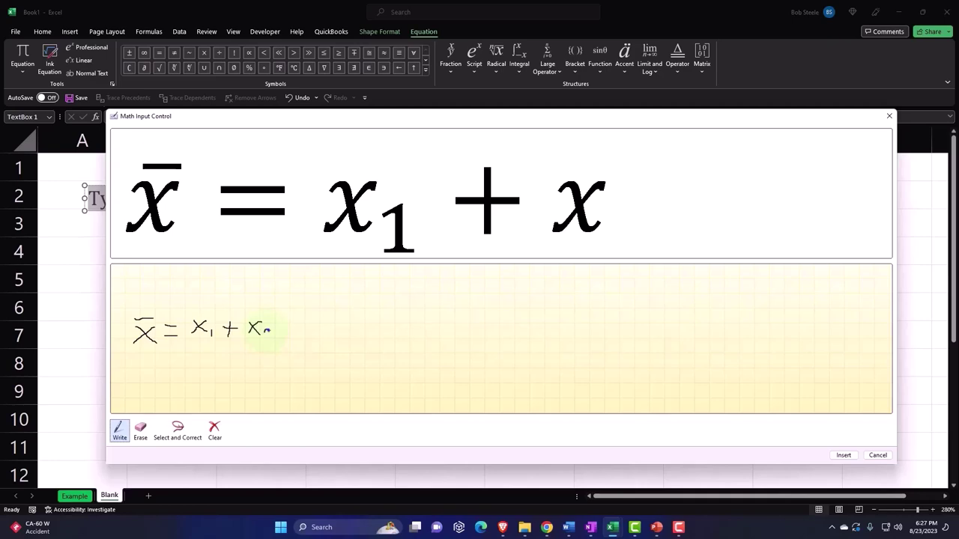
{"action": "left_click_drag", "start_coordinate": [266, 333], "coordinate": [271, 336]}
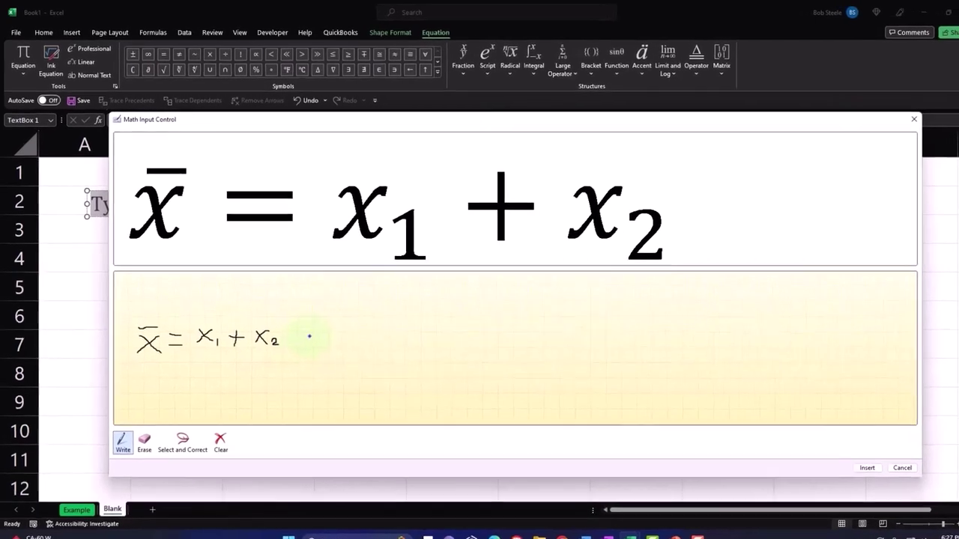
- Handwrite + x₃ + ⋯ + x after x₂, extending the handwritten sum
{"action": "mouse_move", "coordinate": [303, 343]}
{"action": "left_mouse_down"}
{"action": "mouse_move", "coordinate": [303, 360]}
{"action": "mouse_move", "coordinate": [302, 350]}
{"action": "mouse_move", "coordinate": [322, 357]}
{"action": "mouse_move", "coordinate": [314, 350]}
{"action": "left_mouse_up"}
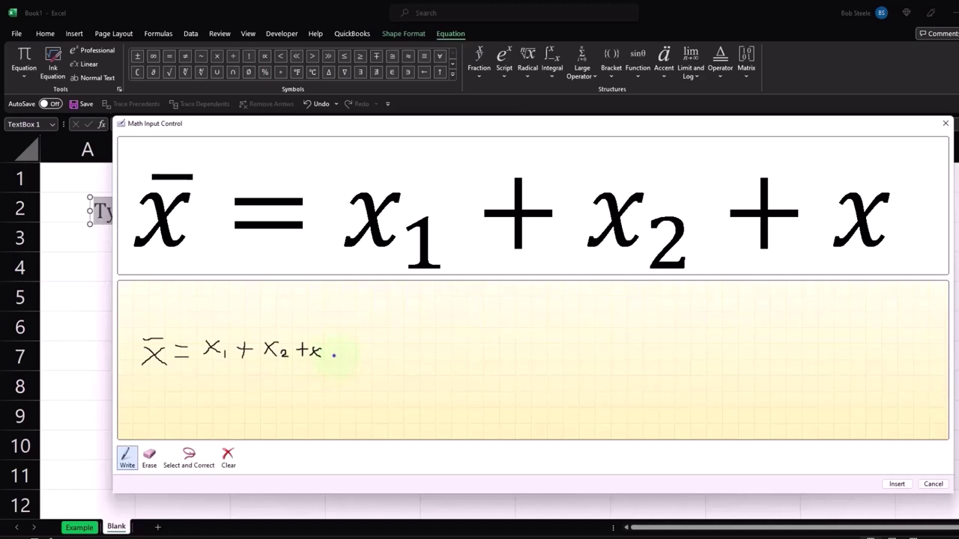
{"action": "left_click_drag", "start_coordinate": [328, 354], "coordinate": [333, 357]}
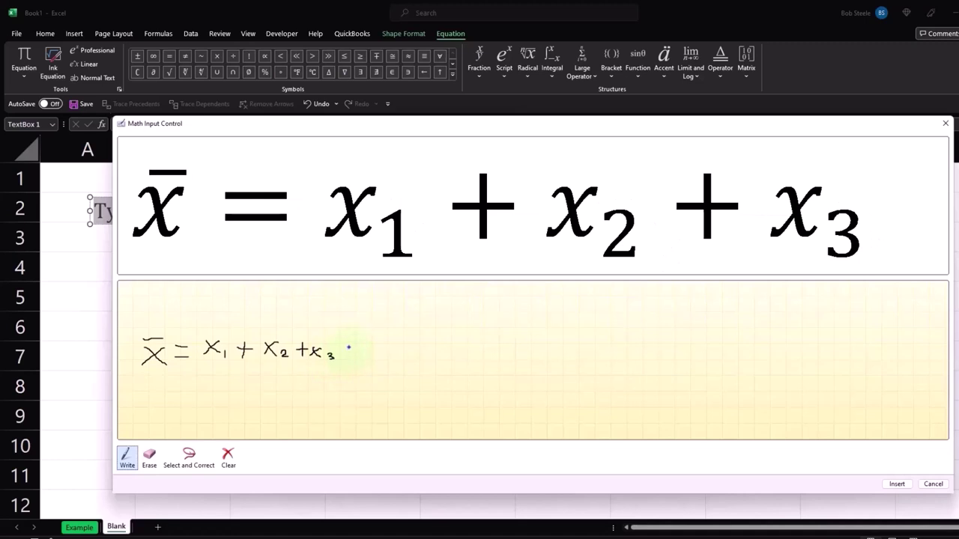
{"action": "mouse_move", "coordinate": [349, 346]}
{"action": "left_mouse_down"}
{"action": "mouse_move", "coordinate": [349, 360]}
{"action": "mouse_move", "coordinate": [358, 351]}
{"action": "left_mouse_up"}
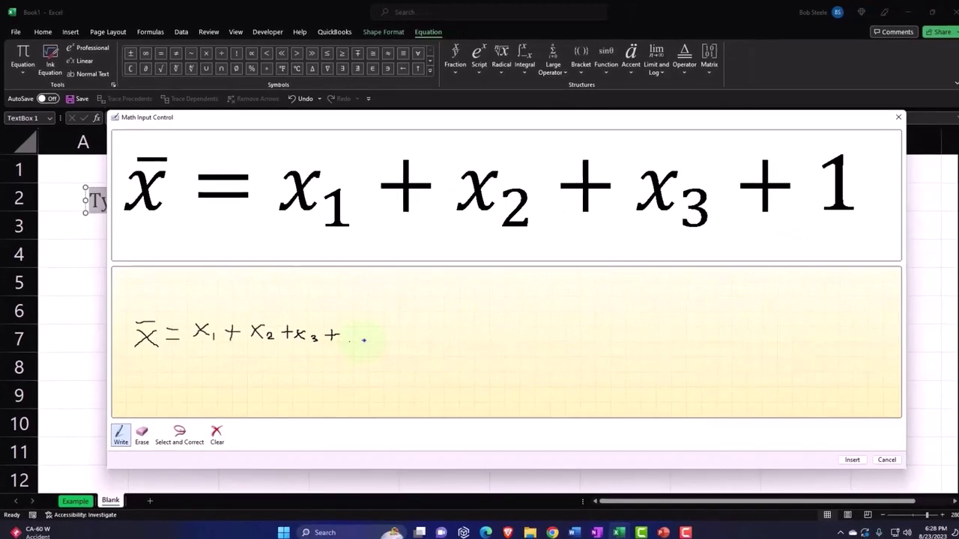
{"action": "left_click", "coordinate": [379, 358]}
{"action": "left_click", "coordinate": [393, 358]}
{"action": "left_click", "coordinate": [371, 338]}
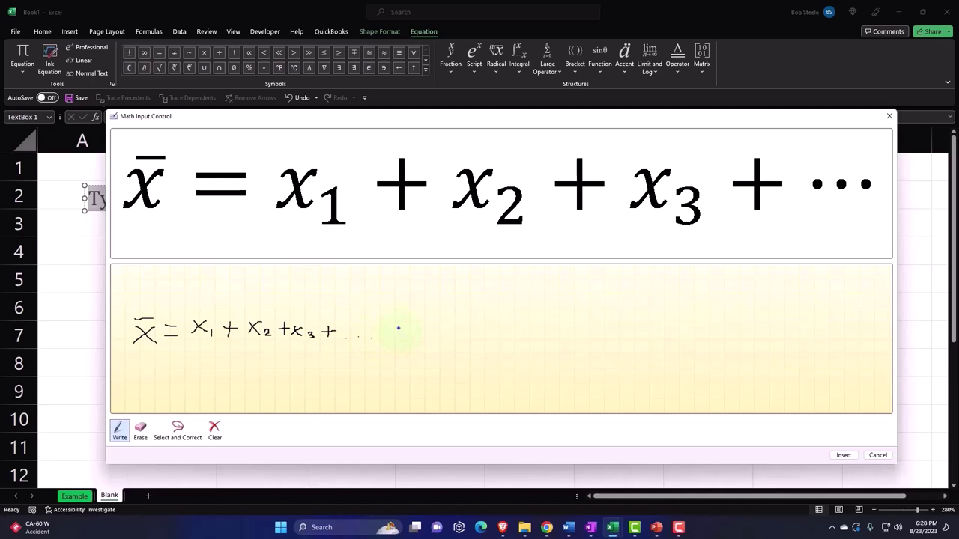
{"action": "mouse_move", "coordinate": [386, 328]}
{"action": "left_mouse_down"}
{"action": "mouse_move", "coordinate": [387, 337]}
{"action": "mouse_move", "coordinate": [411, 337]}
{"action": "mouse_move", "coordinate": [402, 338]}
{"action": "left_mouse_up"}
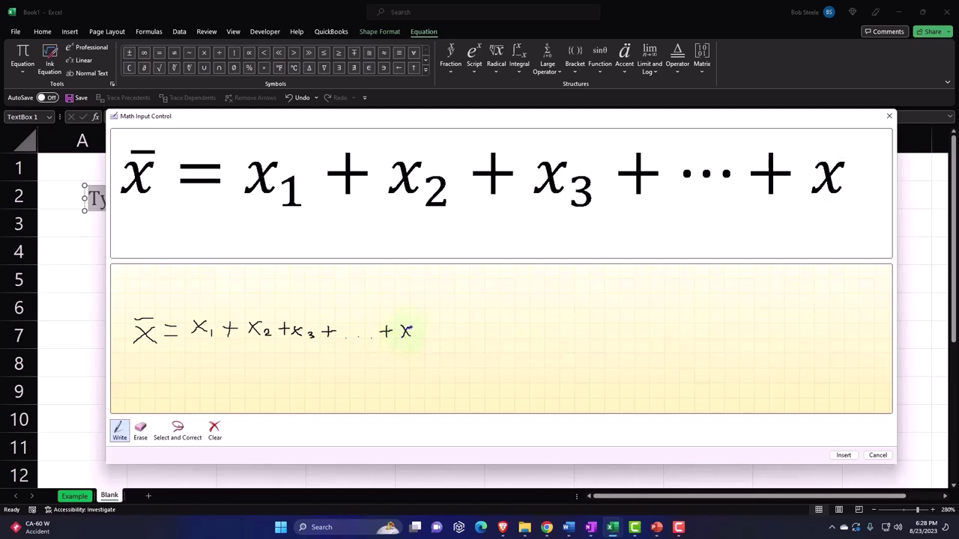
{"action": "left_click", "coordinate": [416, 334]}
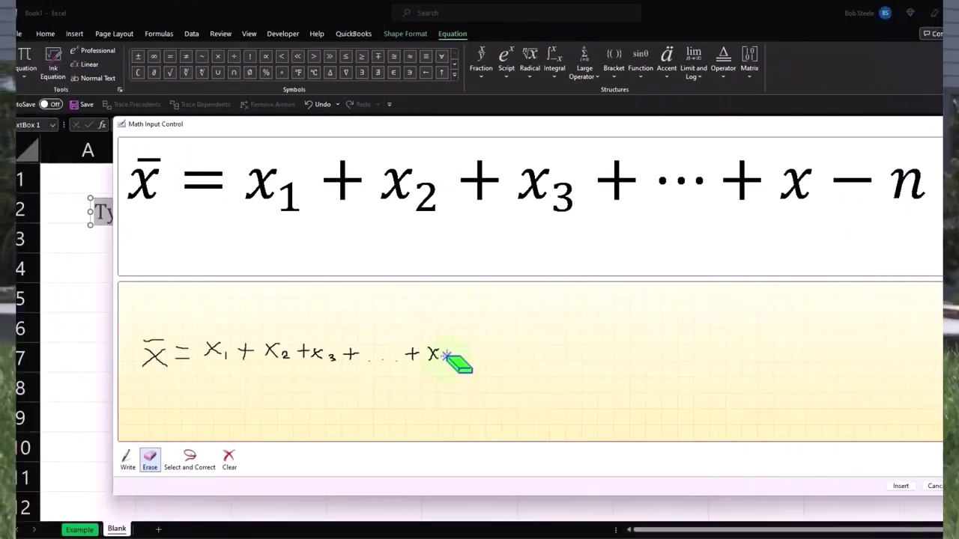
- Erase the misread final term and rewrite it as + xₙ
{"action": "left_click_drag", "start_coordinate": [442, 355], "coordinate": [410, 353]}
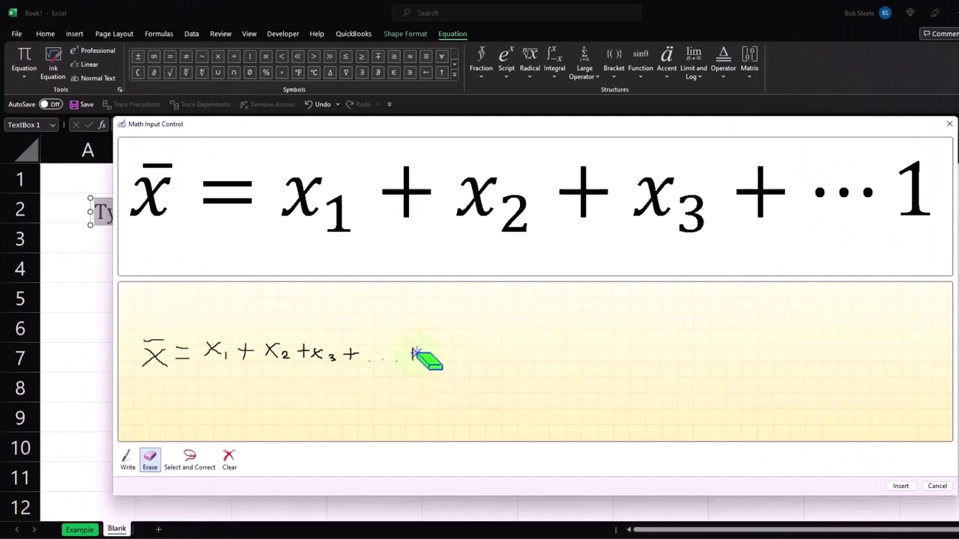
{"action": "left_click", "coordinate": [127, 460]}
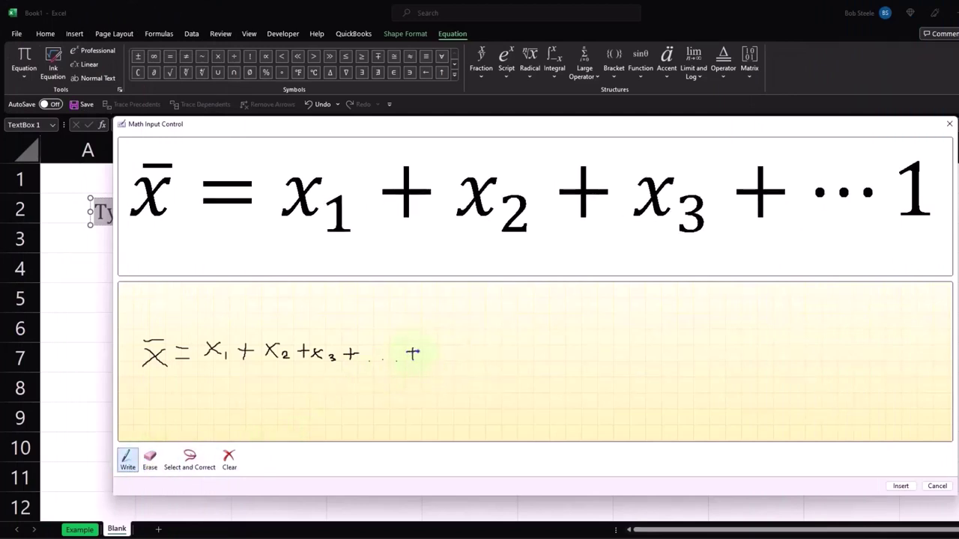
{"action": "left_click_drag", "start_coordinate": [428, 352], "coordinate": [432, 355]}
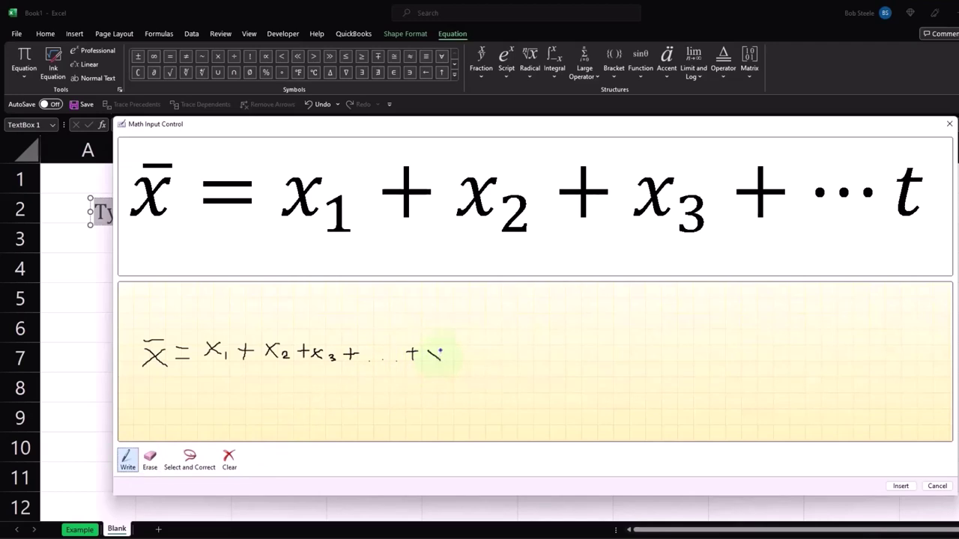
{"action": "left_click_drag", "start_coordinate": [440, 349], "coordinate": [430, 359]}
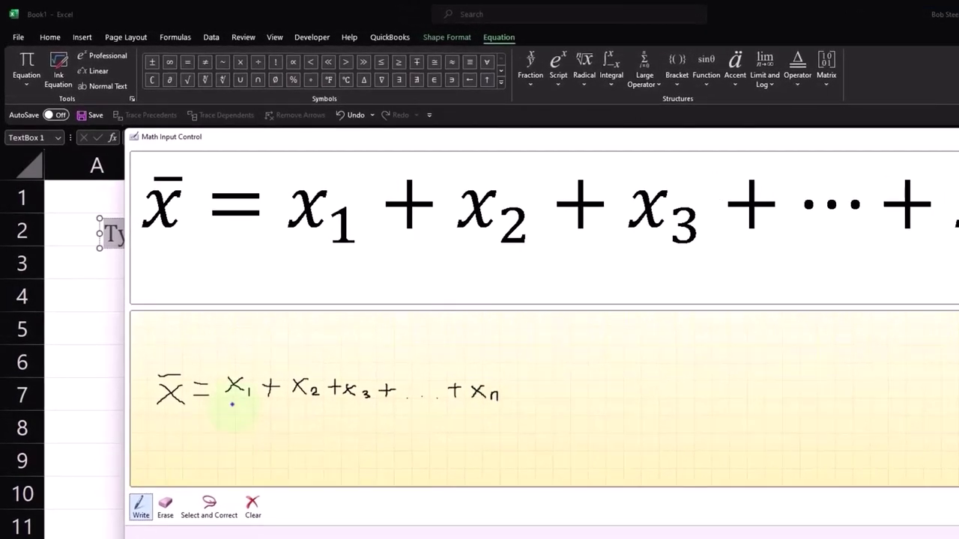
- Draw a fraction bar under the entire sum so it reads (x₁ + ⋯ + xₙ)/n
{"action": "left_click_drag", "start_coordinate": [232, 404], "coordinate": [341, 407]}
{"action": "left_click_drag", "start_coordinate": [435, 409], "coordinate": [518, 410]}
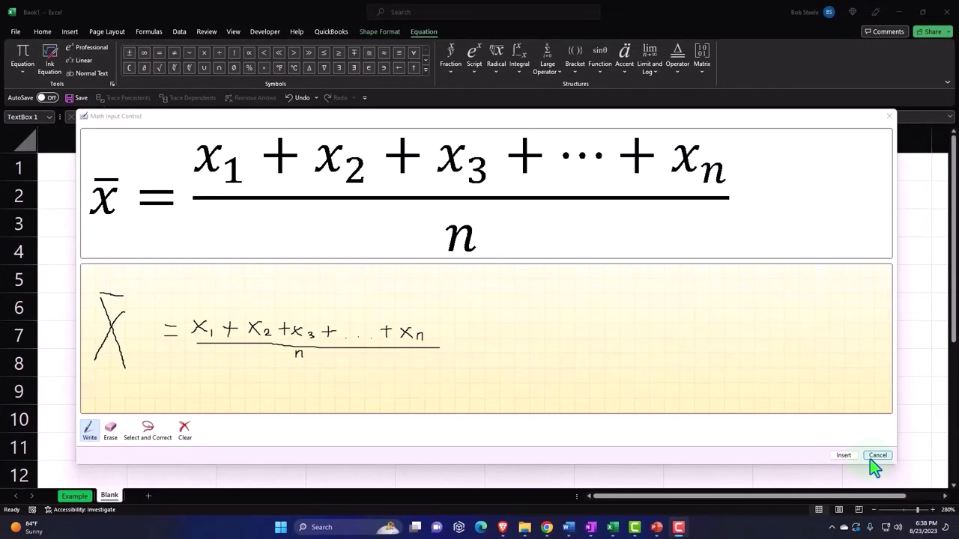
- Insert the recognised mean formula, enlarge it to 24 pt, and resize its box to one line
{"action": "left_click", "coordinate": [845, 457]}
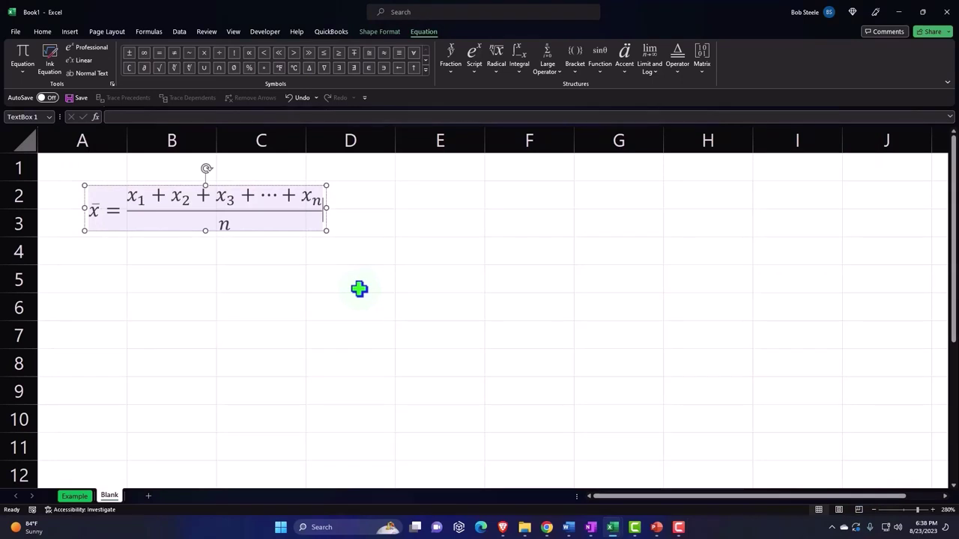
{"action": "left_click", "coordinate": [43, 30]}
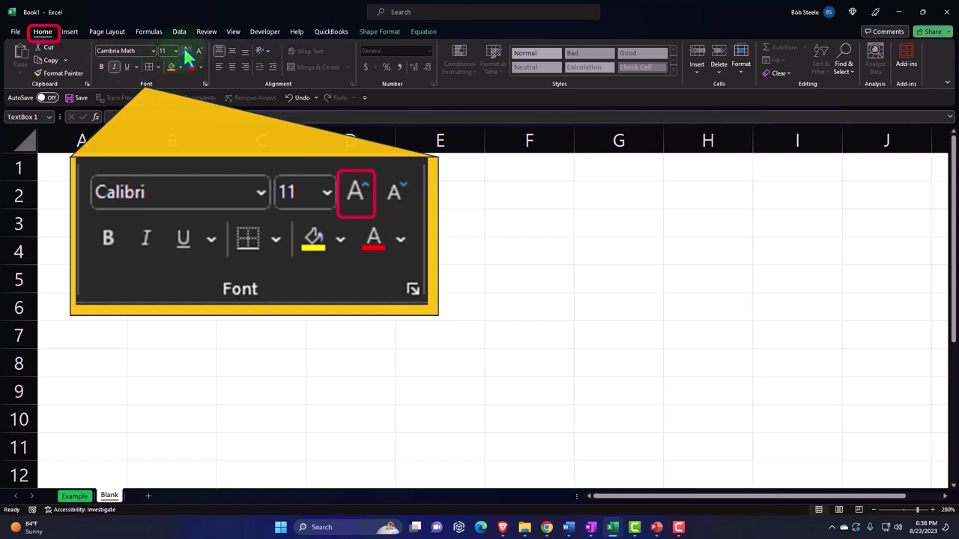
{"action": "left_click", "coordinate": [185, 50]}
{"action": "left_click", "coordinate": [185, 49]}
{"action": "left_click", "coordinate": [185, 49]}
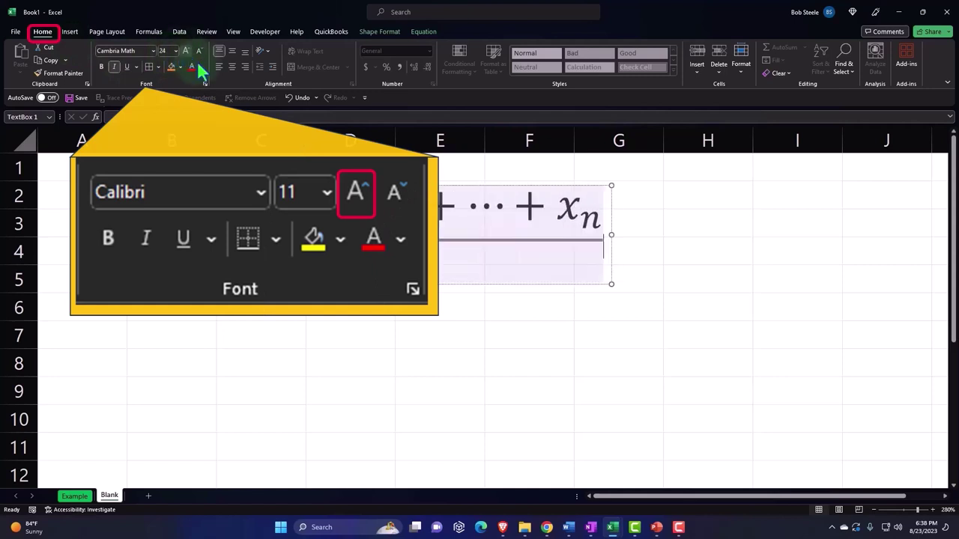
{"action": "left_click", "coordinate": [185, 49]}
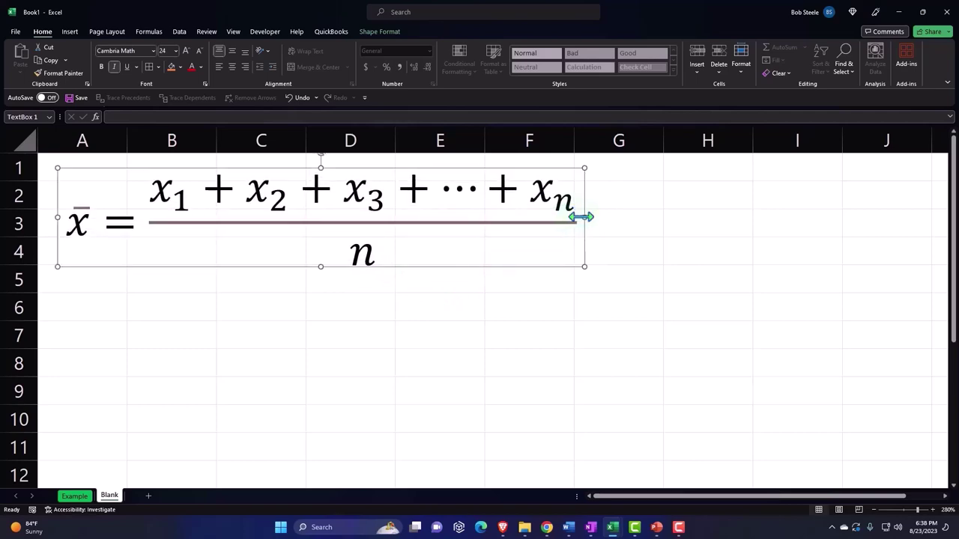
{"action": "mouse_move", "coordinate": [582, 218]}
{"action": "left_mouse_down"}
{"action": "mouse_move", "coordinate": [431, 224]}
{"action": "mouse_move", "coordinate": [422, 263]}
{"action": "mouse_move", "coordinate": [617, 259]}
{"action": "mouse_move", "coordinate": [629, 235]}
{"action": "left_mouse_up"}
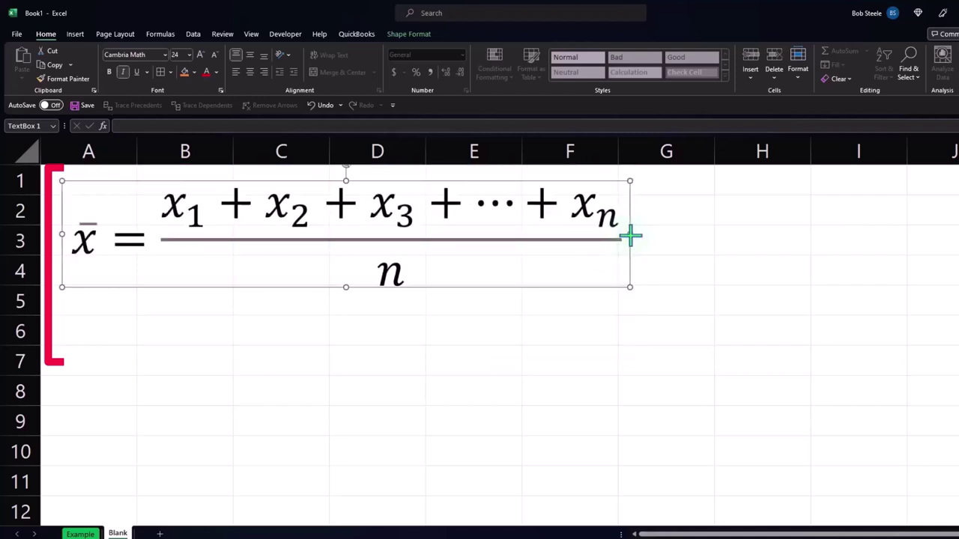
- Move the equation down to rows 3–6 and enter a bold 'Mean' heading in A1
{"action": "left_click_drag", "start_coordinate": [222, 292], "coordinate": [214, 343]}
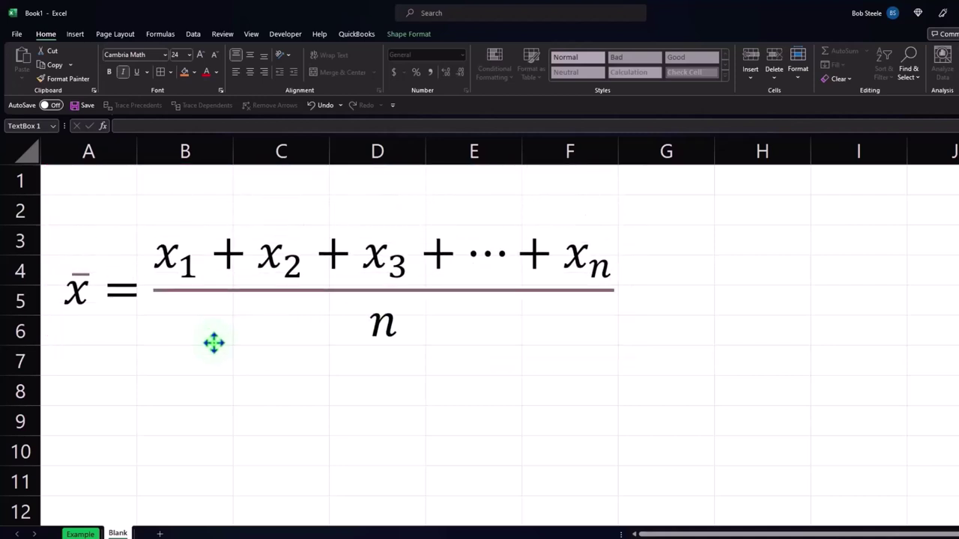
{"action": "left_click", "coordinate": [103, 181]}
{"action": "type", "text": "Me"}
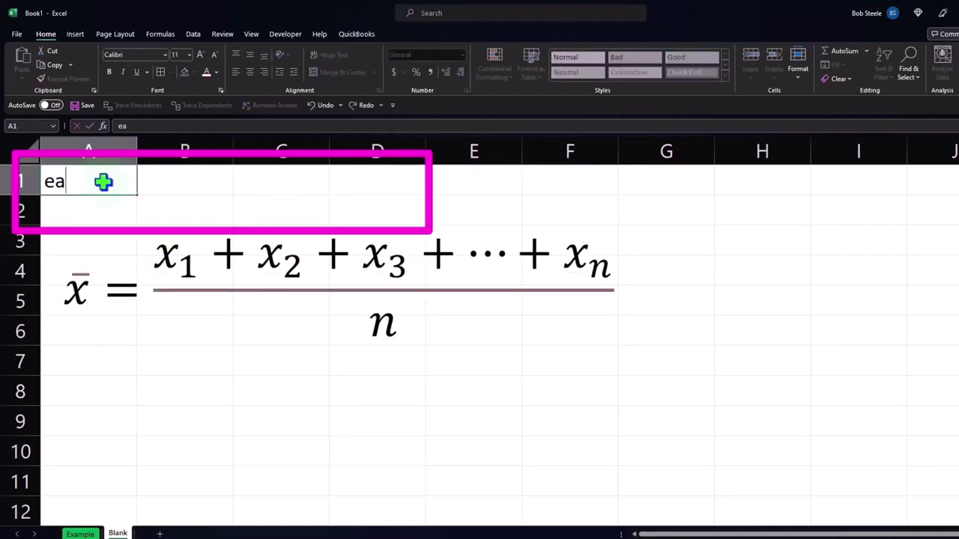
{"action": "key", "text": "BackSpace"}
{"action": "key", "text": "BackSpace"}
{"action": "type", "text": "Mean"}
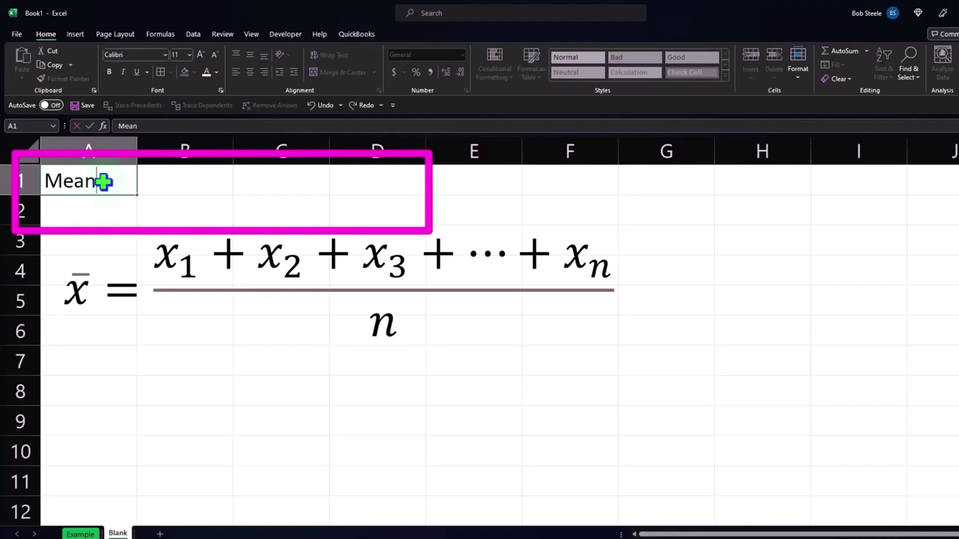
{"action": "key", "text": "Return"}
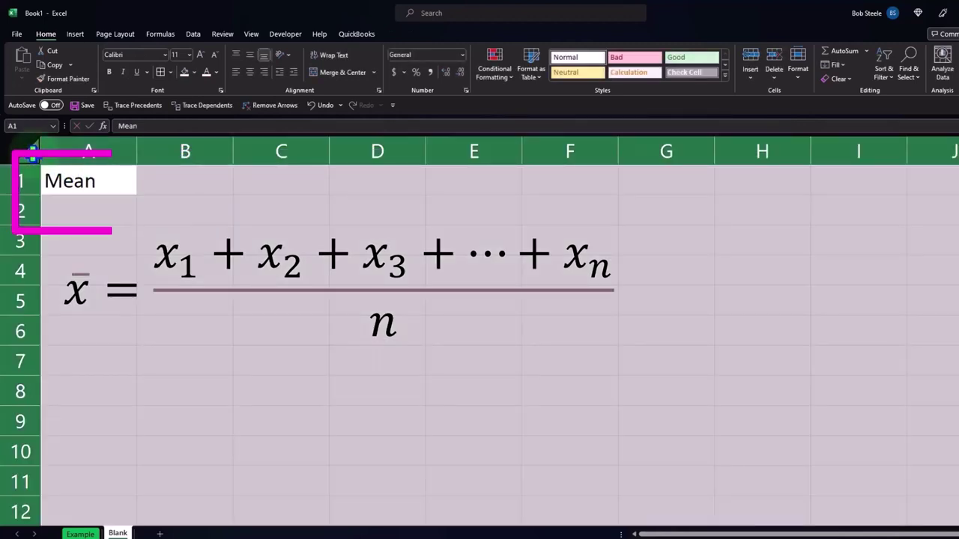
{"action": "left_click", "coordinate": [21, 153]}
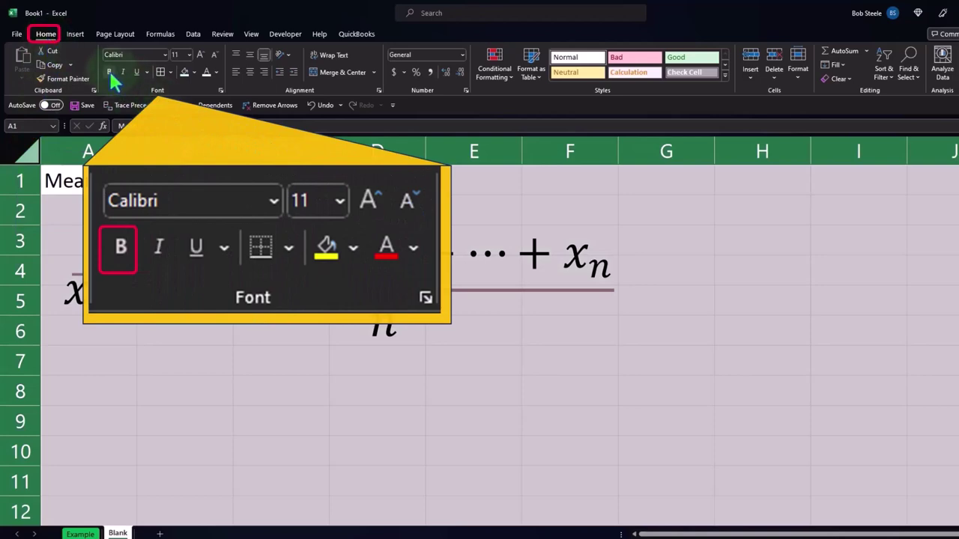
{"action": "left_click", "coordinate": [110, 76]}
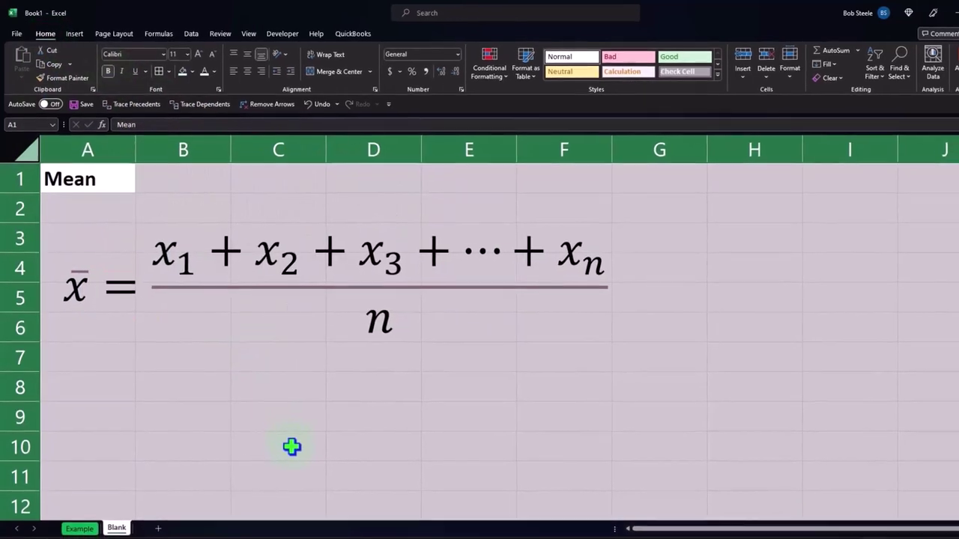
- Format the cells as Currency with no symbol, 0 decimals and red parenthesised negatives
{"action": "right_click", "coordinate": [274, 421]}
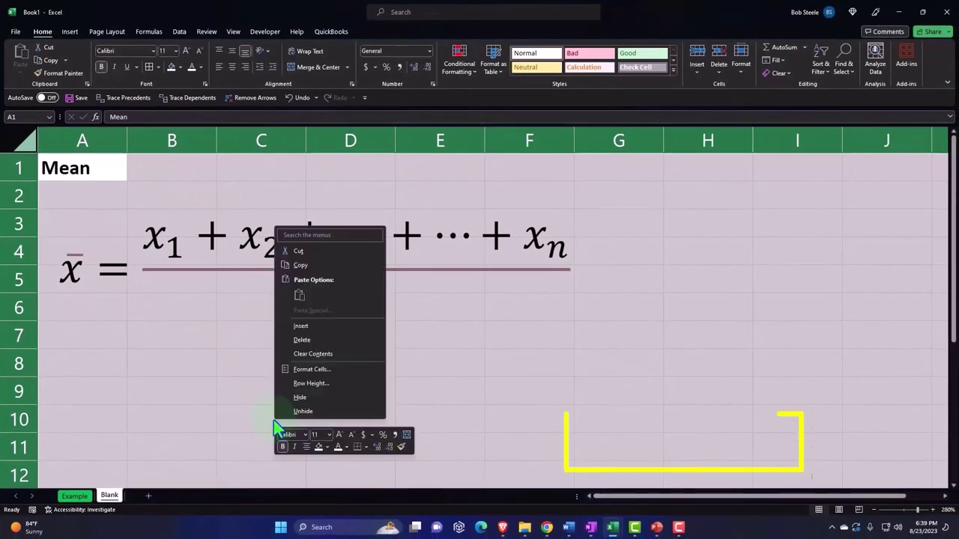
{"action": "left_click", "coordinate": [302, 370]}
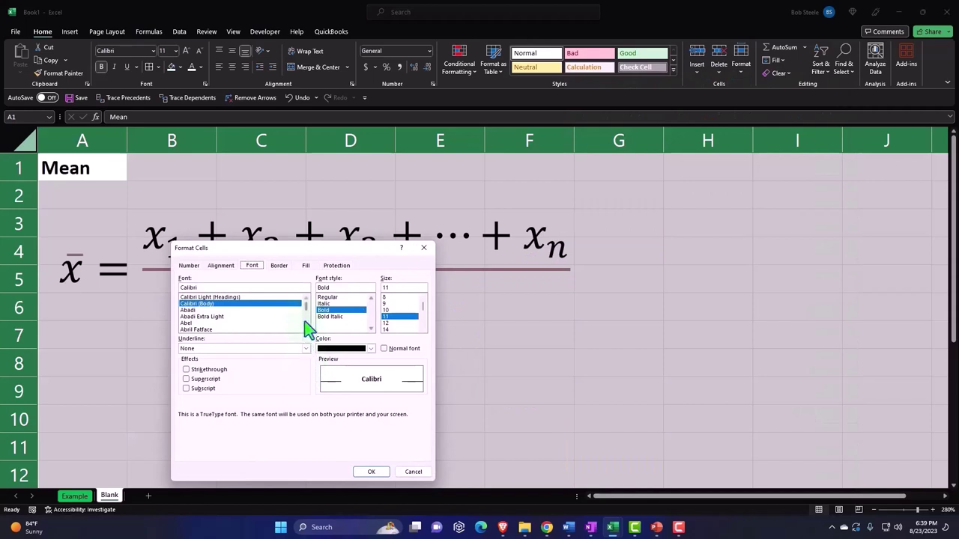
{"action": "left_click", "coordinate": [185, 266]}
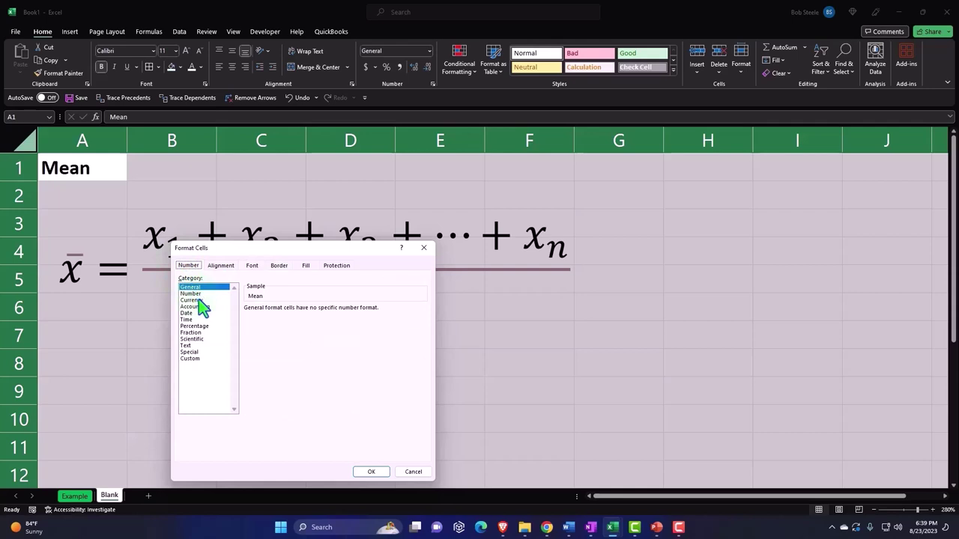
{"action": "left_click", "coordinate": [194, 299]}
{"action": "left_click", "coordinate": [260, 360]}
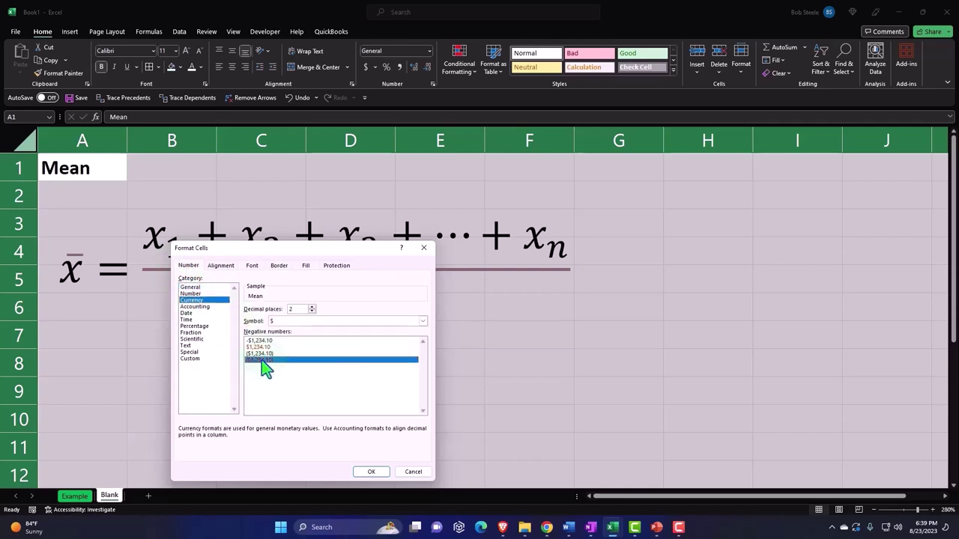
{"action": "left_click", "coordinate": [423, 327]}
{"action": "left_click", "coordinate": [401, 334]}
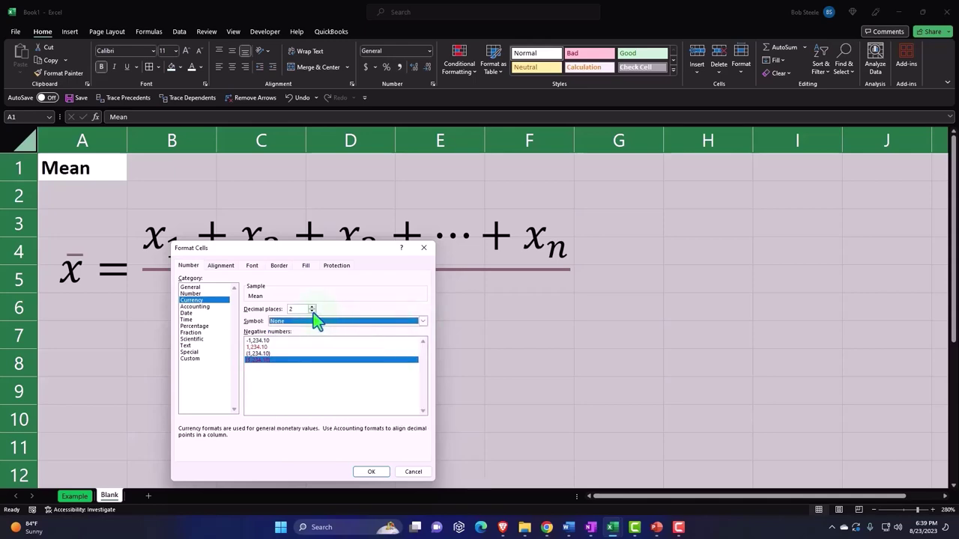
{"action": "left_click", "coordinate": [311, 311]}
{"action": "left_click", "coordinate": [312, 312]}
{"action": "left_click", "coordinate": [371, 472]}
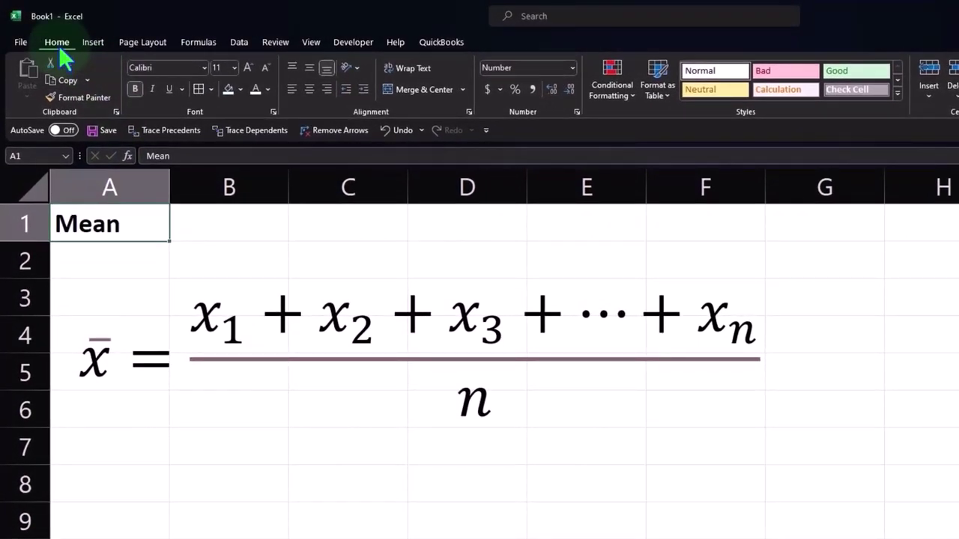
- Give the Mean heading in A1 a black fill and white font
{"action": "left_click", "coordinate": [241, 89]}
{"action": "left_click", "coordinate": [240, 121]}
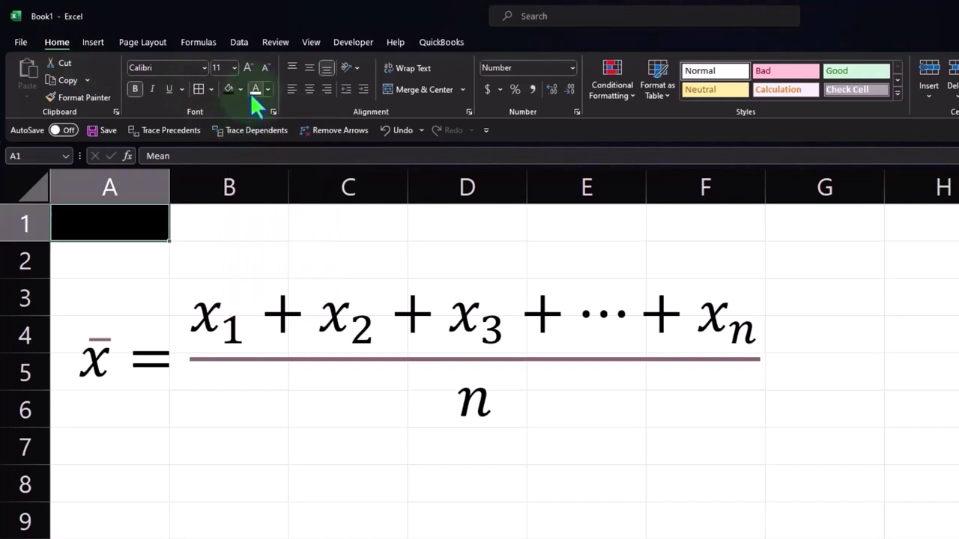
{"action": "left_click", "coordinate": [251, 91]}
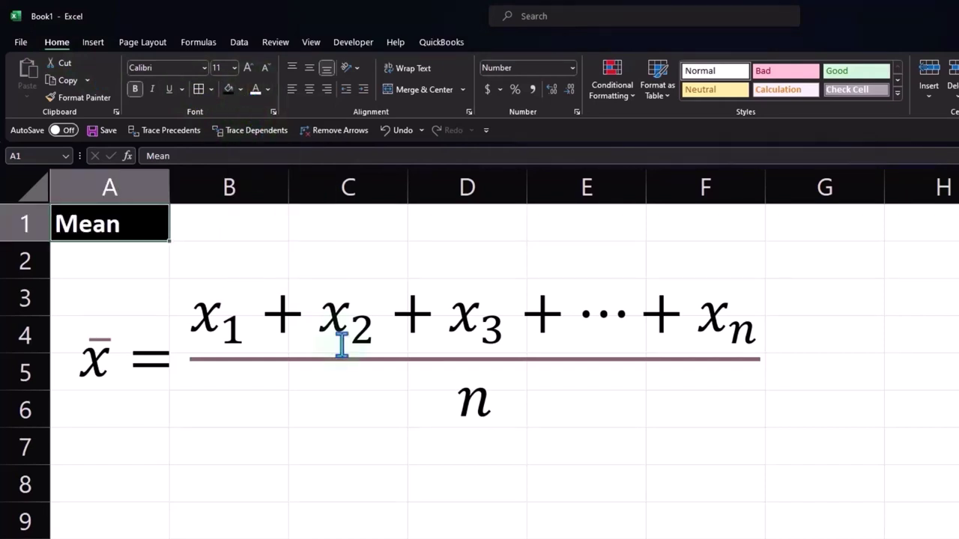
- Nudge the equation box into its final spot beneath the heading, spanning columns A–F
{"action": "left_click", "coordinate": [368, 382]}
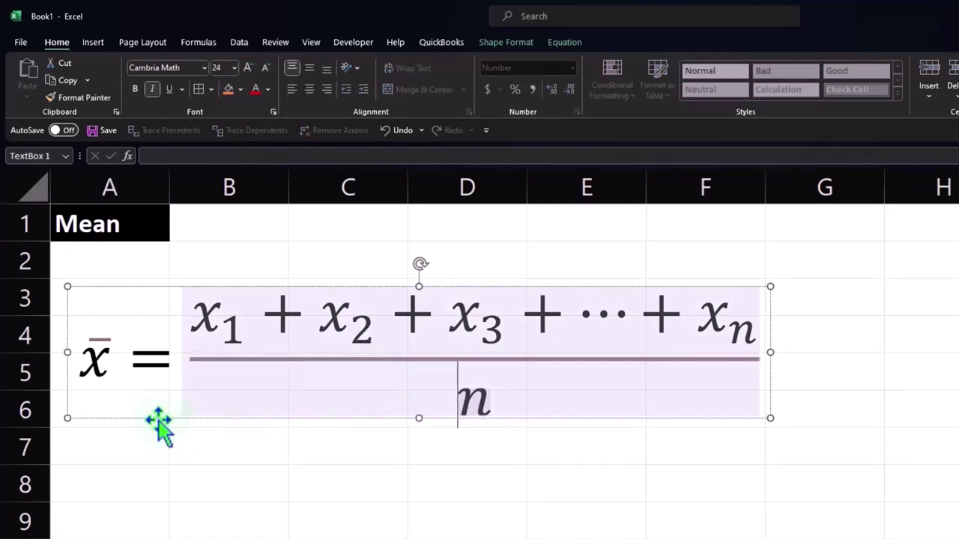
{"action": "mouse_move", "coordinate": [156, 427]}
{"action": "left_mouse_down"}
{"action": "mouse_move", "coordinate": [248, 409]}
{"action": "mouse_move", "coordinate": [246, 418]}
{"action": "left_mouse_up"}
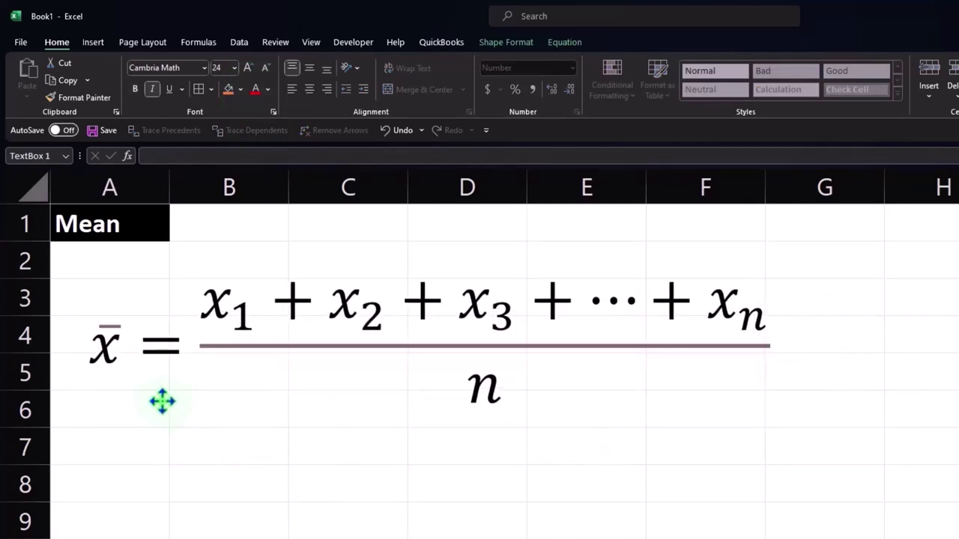
{"action": "left_click_drag", "start_coordinate": [246, 418], "coordinate": [158, 397]}
{"action": "left_click", "coordinate": [233, 184]}
{"action": "left_click", "coordinate": [317, 183]}
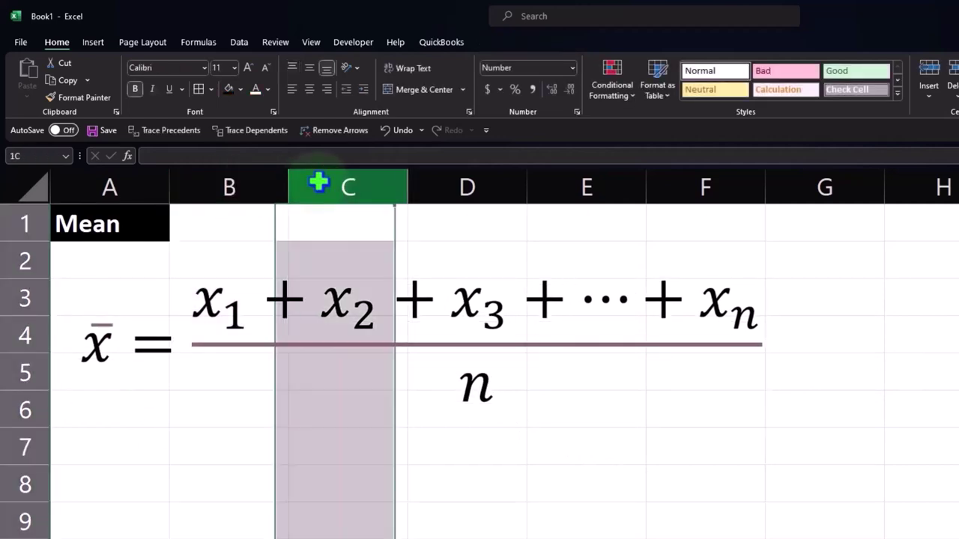
{"action": "left_click", "coordinate": [453, 180]}
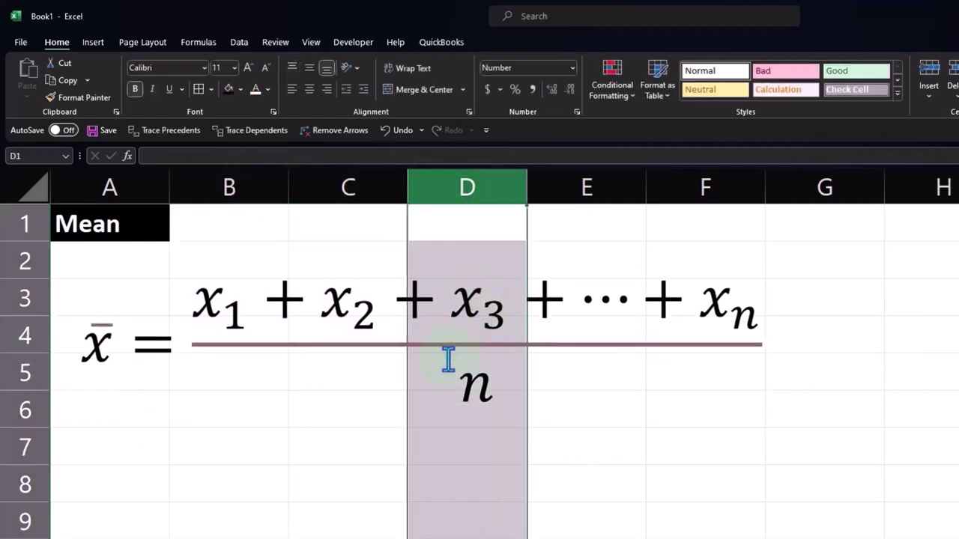
{"action": "left_click", "coordinate": [259, 396]}
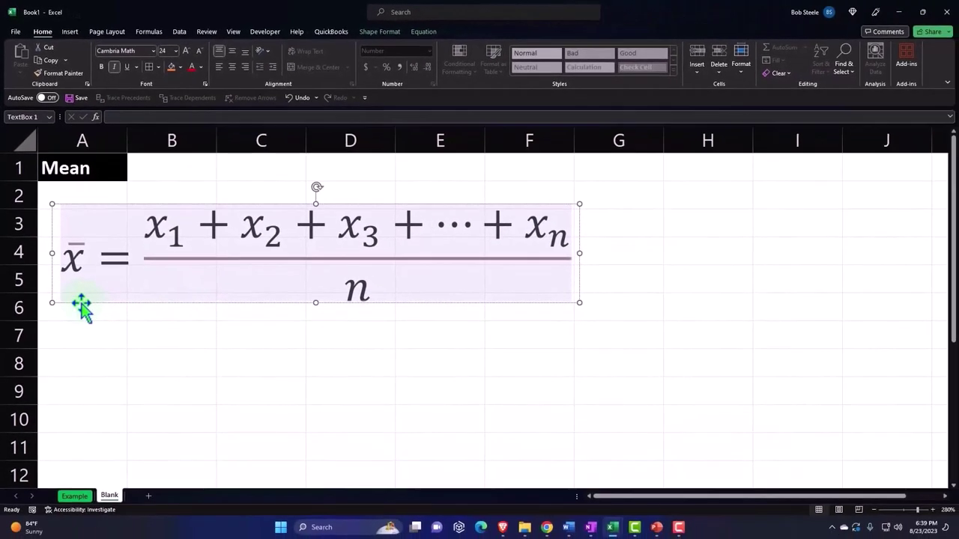
{"action": "left_click_drag", "start_coordinate": [82, 320], "coordinate": [81, 315]}
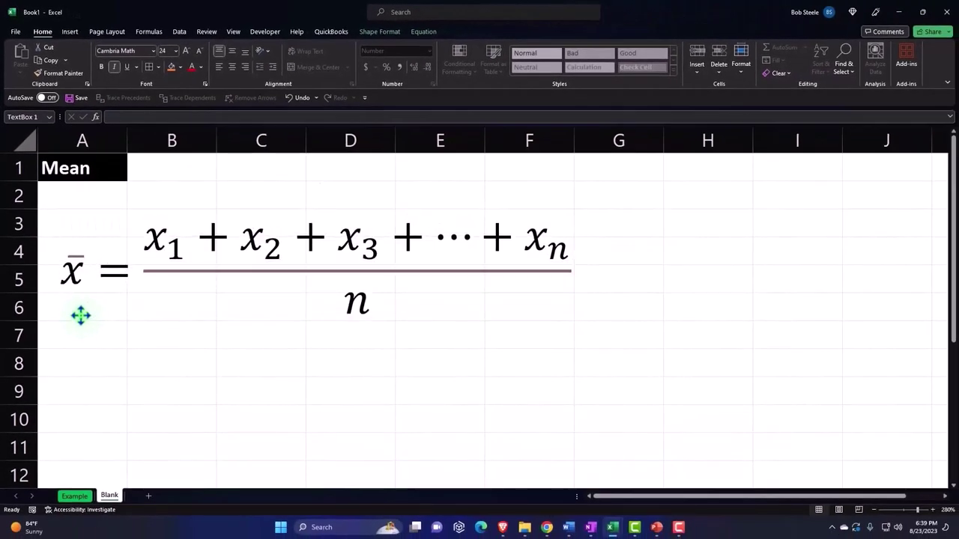
{"action": "left_click", "coordinate": [263, 140]}
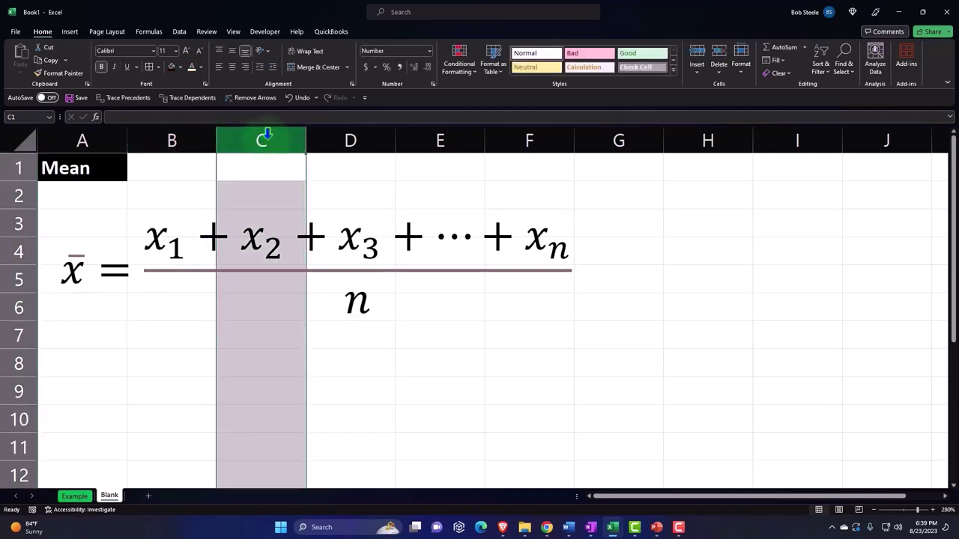
{"action": "left_click", "coordinate": [199, 389]}
{"action": "left_click", "coordinate": [196, 301]}
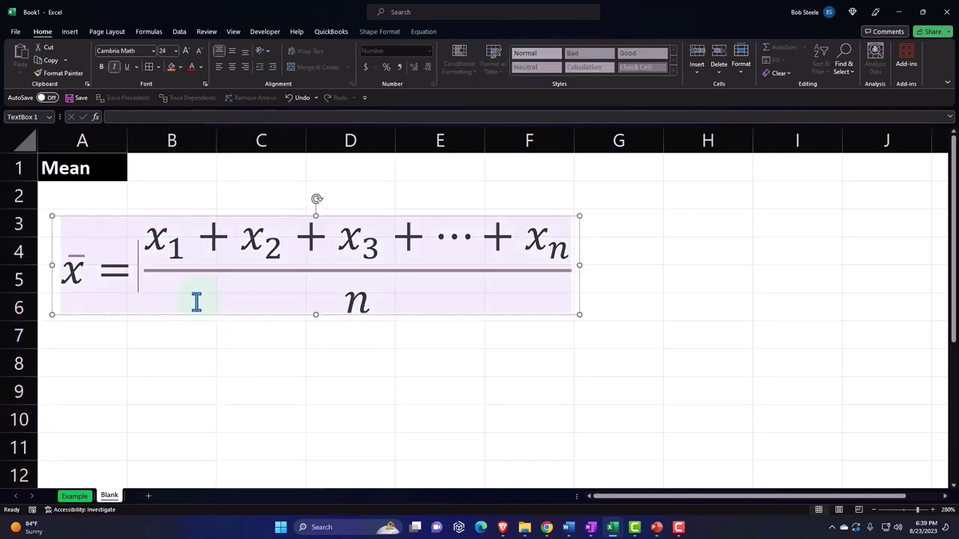
{"action": "left_click", "coordinate": [173, 318]}
{"action": "right_click", "coordinate": [174, 318]}
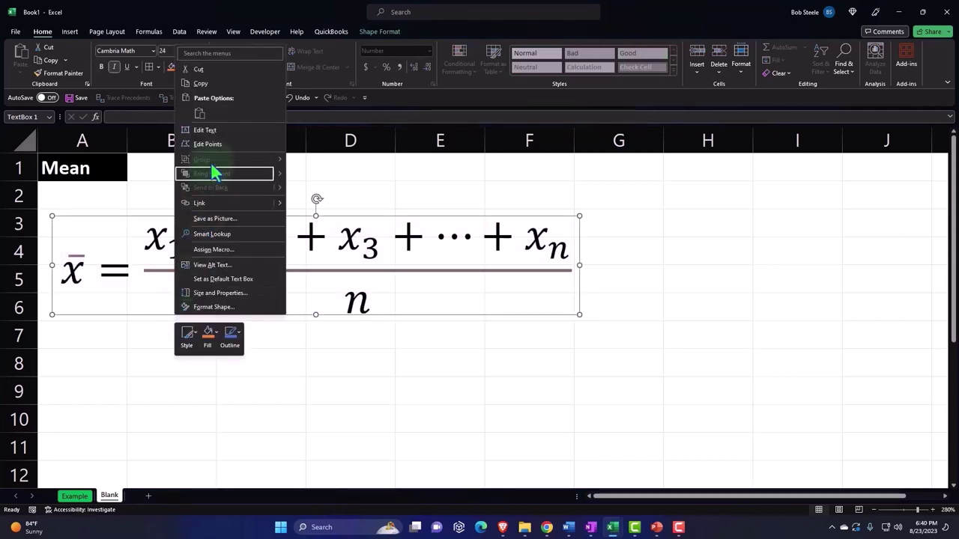
{"action": "left_click", "coordinate": [200, 84]}
{"action": "left_click", "coordinate": [156, 387]}
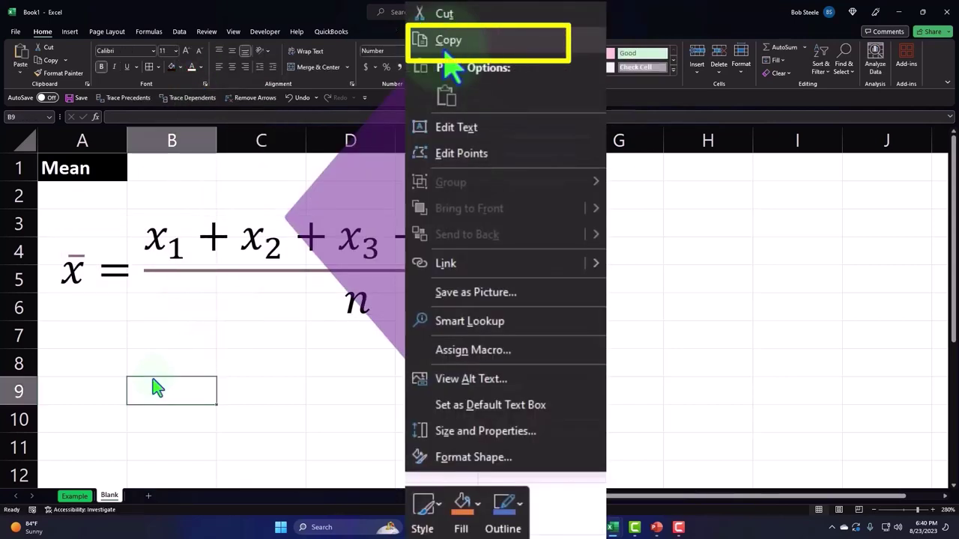
{"action": "right_click", "coordinate": [156, 364]}
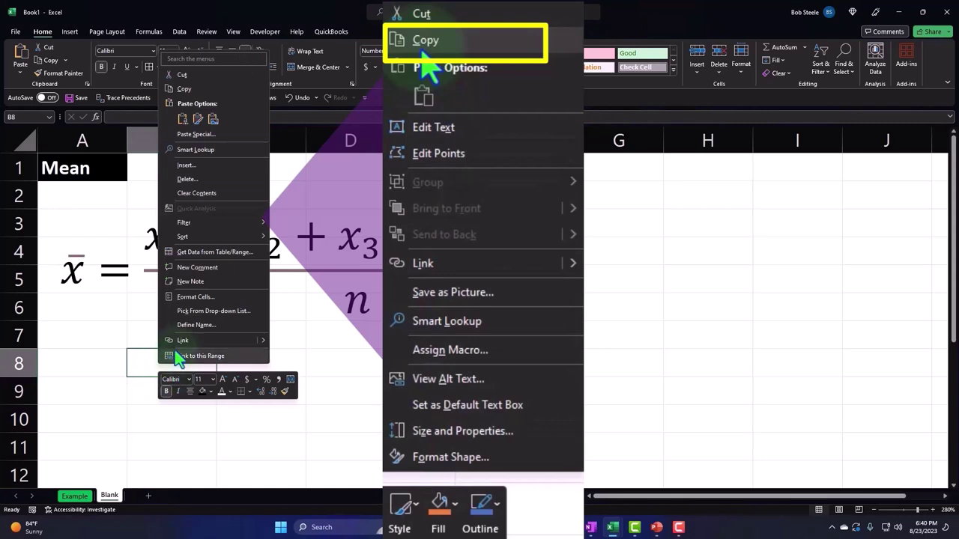
{"action": "left_click", "coordinate": [213, 119]}
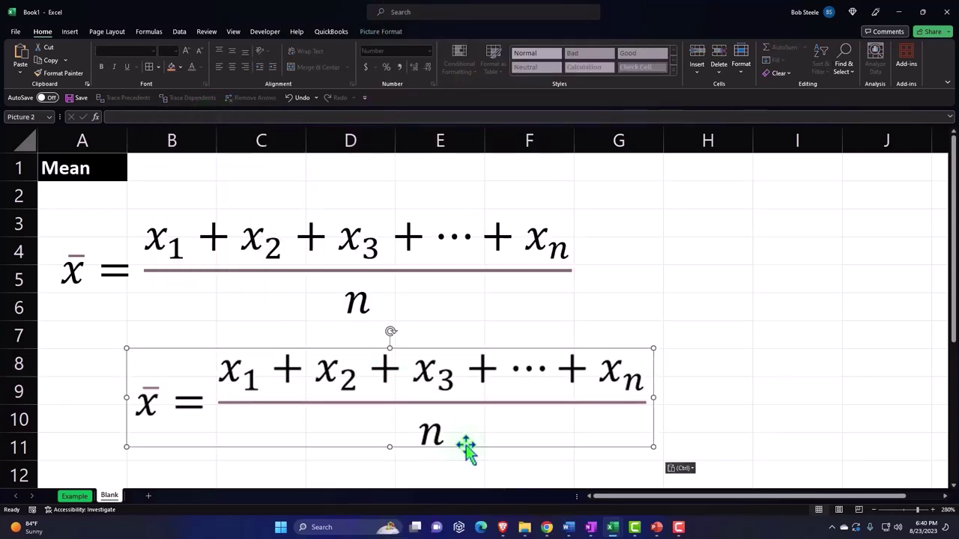
{"action": "left_click_drag", "start_coordinate": [465, 447], "coordinate": [558, 413]}
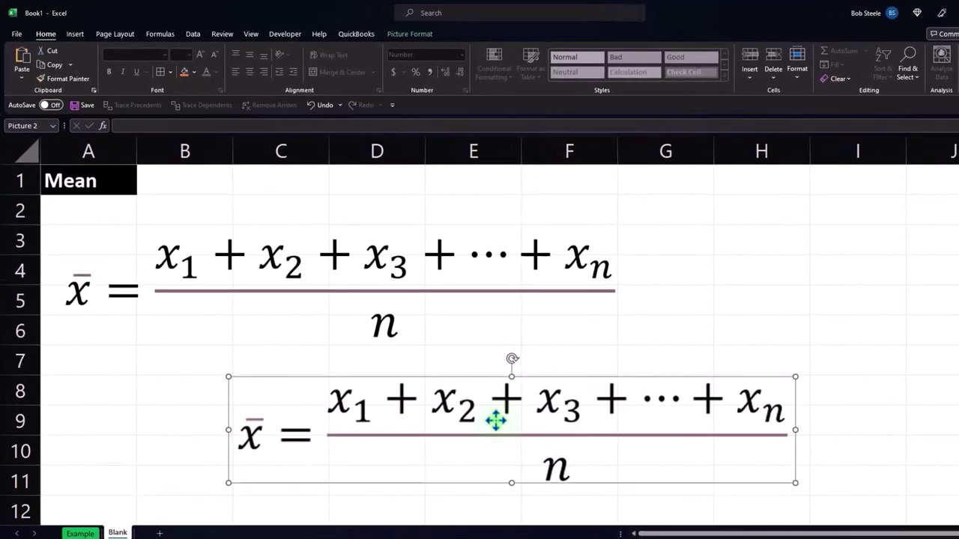
{"action": "key", "text": "Delete"}
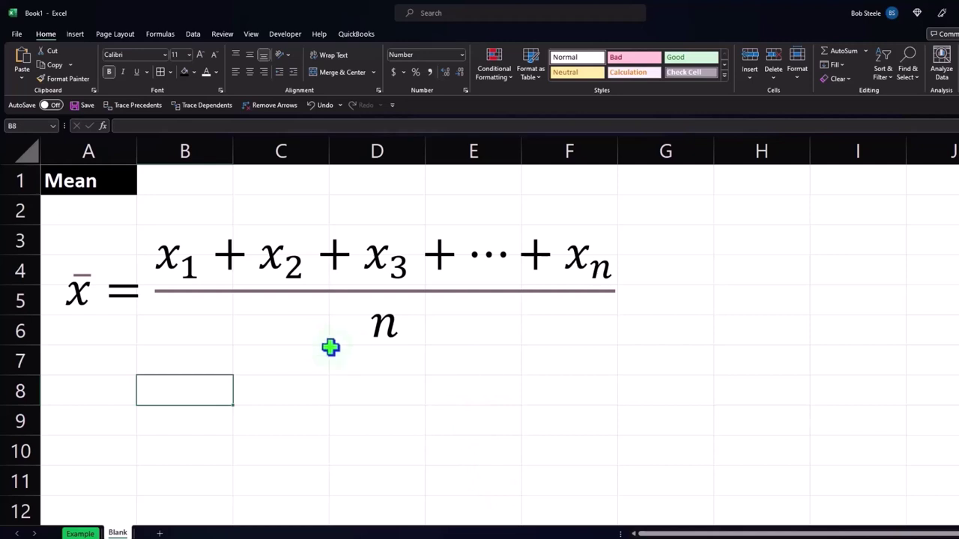
- Give the mean equation box a White shape fill
{"action": "left_click", "coordinate": [167, 287]}
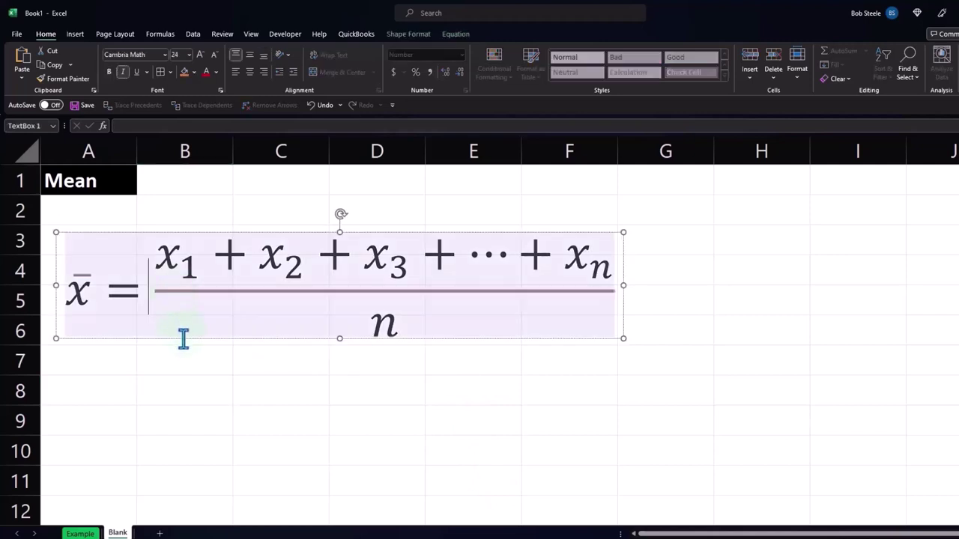
{"action": "left_click", "coordinate": [184, 340]}
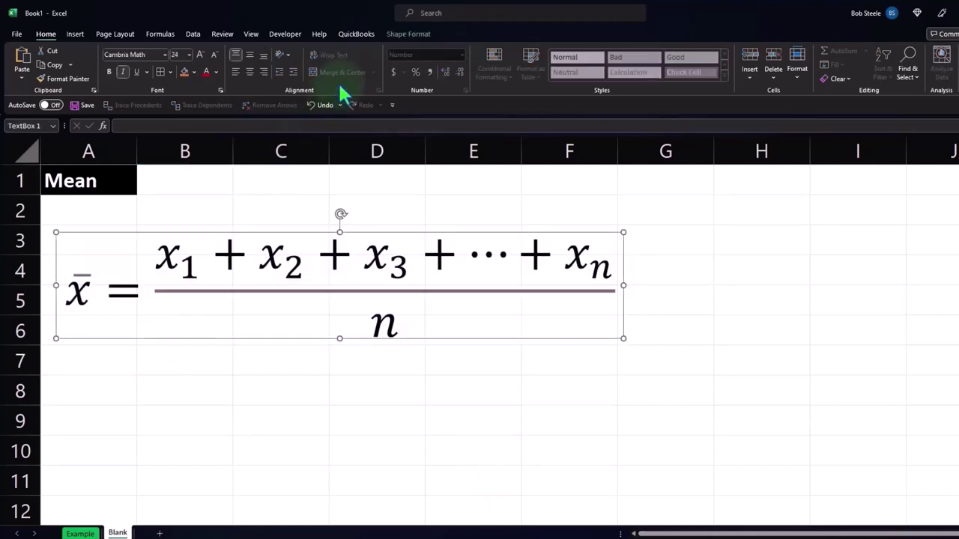
{"action": "left_click", "coordinate": [350, 36]}
{"action": "left_click", "coordinate": [397, 36]}
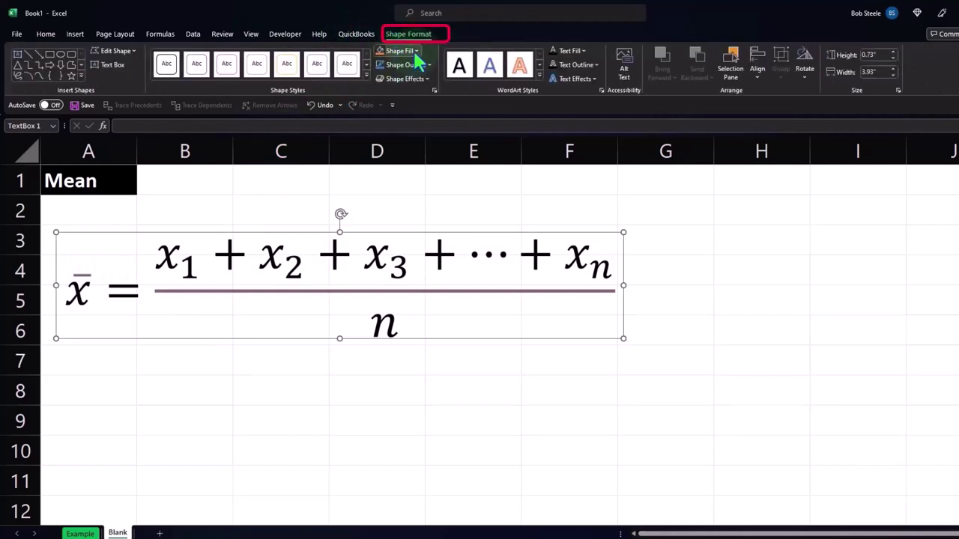
{"action": "left_click", "coordinate": [412, 50]}
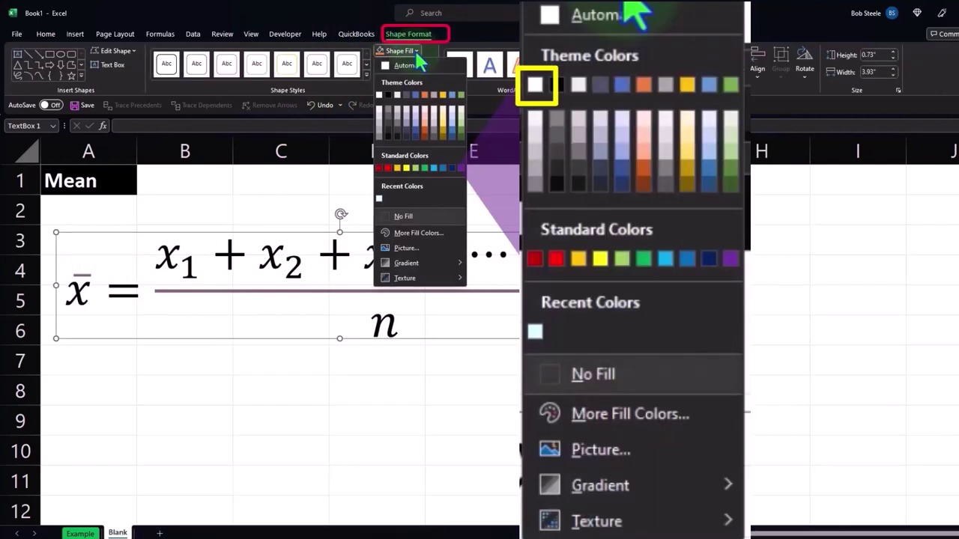
{"action": "left_click", "coordinate": [379, 96]}
{"action": "left_click", "coordinate": [435, 431]}
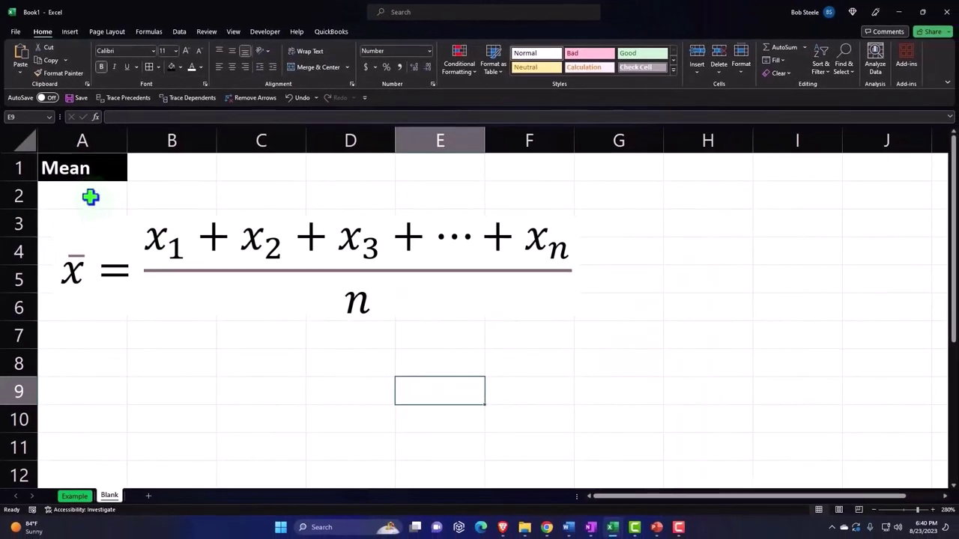
- Fill cells A2:G7 white, then undo that cell fill
{"action": "left_click_drag", "start_coordinate": [87, 195], "coordinate": [596, 342]}
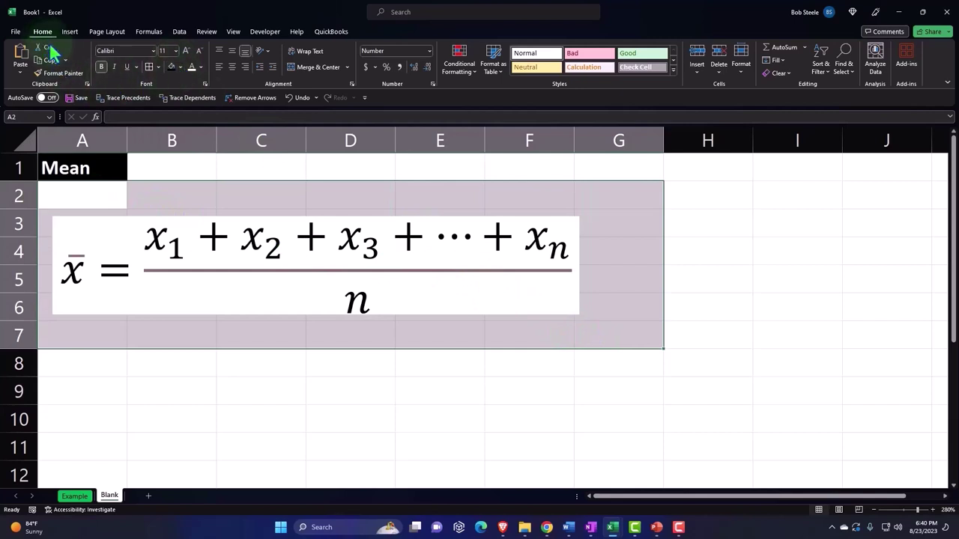
{"action": "left_click", "coordinate": [178, 66]}
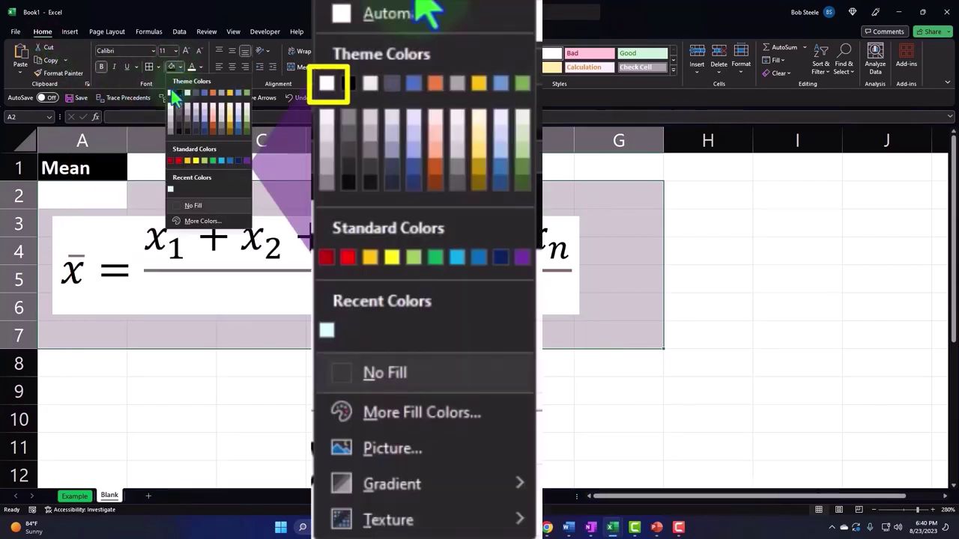
{"action": "left_click", "coordinate": [176, 97]}
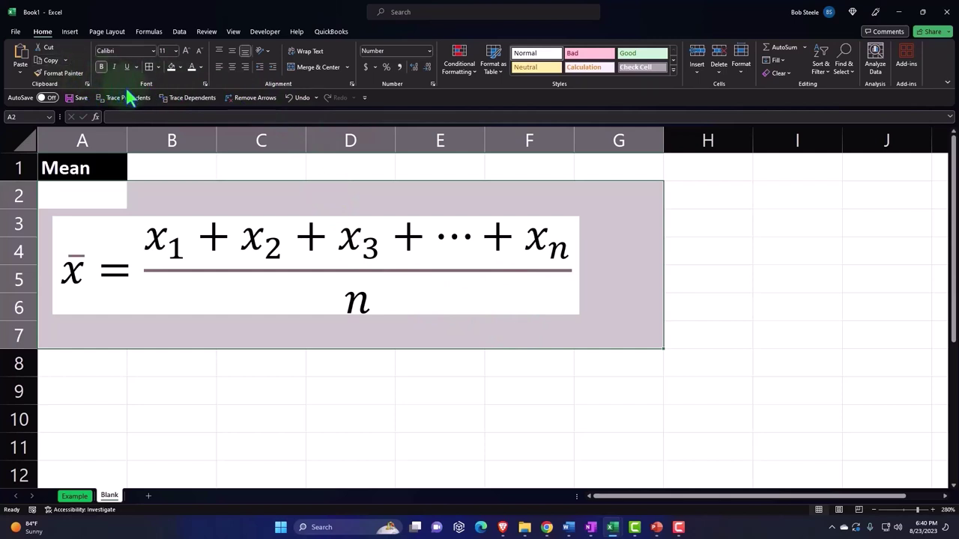
{"action": "key", "text": "ctrl+z"}
- Change the mean equation box's shape fill from white to the gold standard colour
{"action": "left_click", "coordinate": [259, 298]}
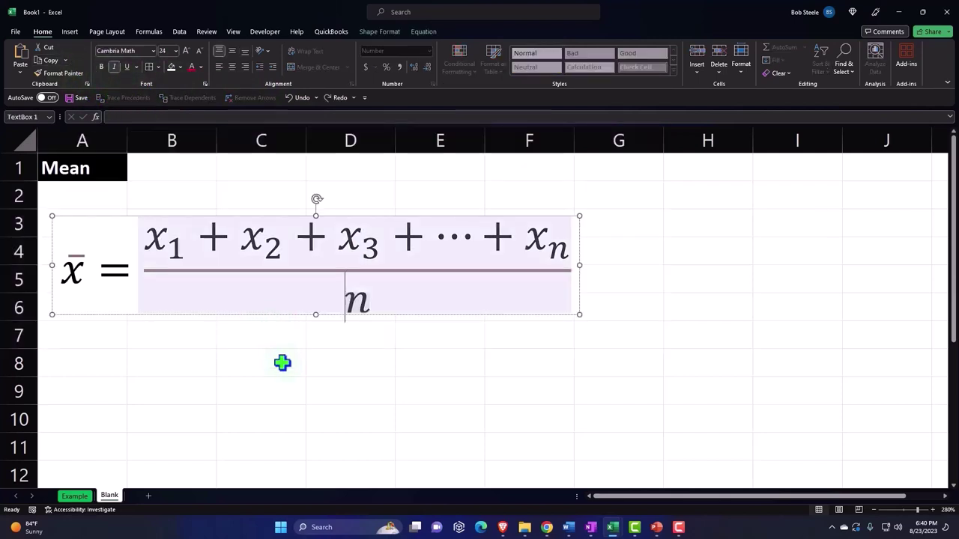
{"action": "left_click", "coordinate": [599, 302]}
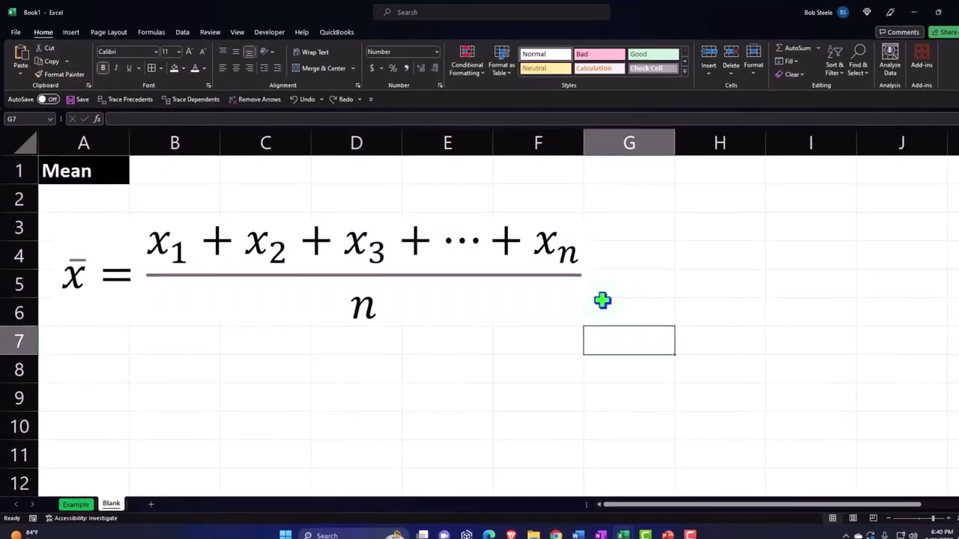
{"action": "left_click", "coordinate": [575, 238]}
{"action": "left_click", "coordinate": [623, 253]}
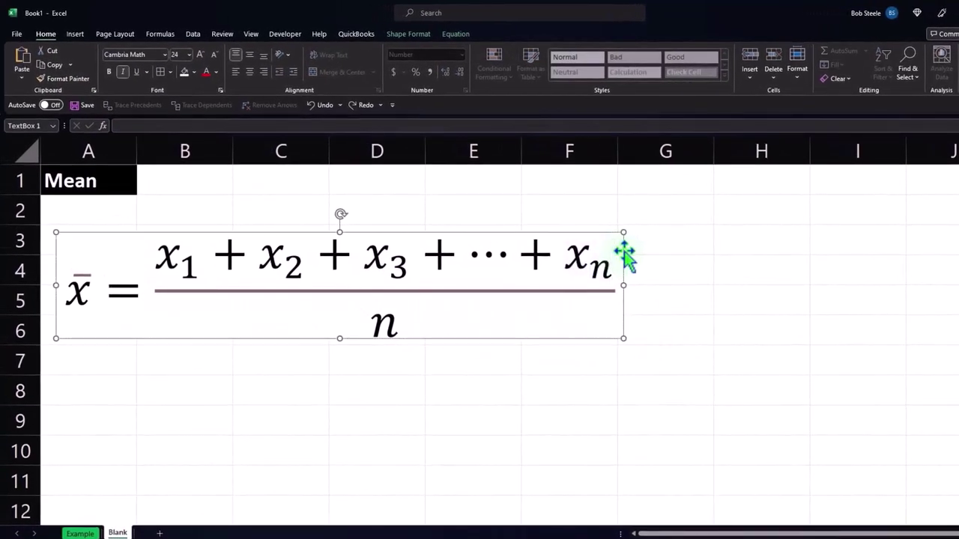
{"action": "left_click", "coordinate": [412, 37]}
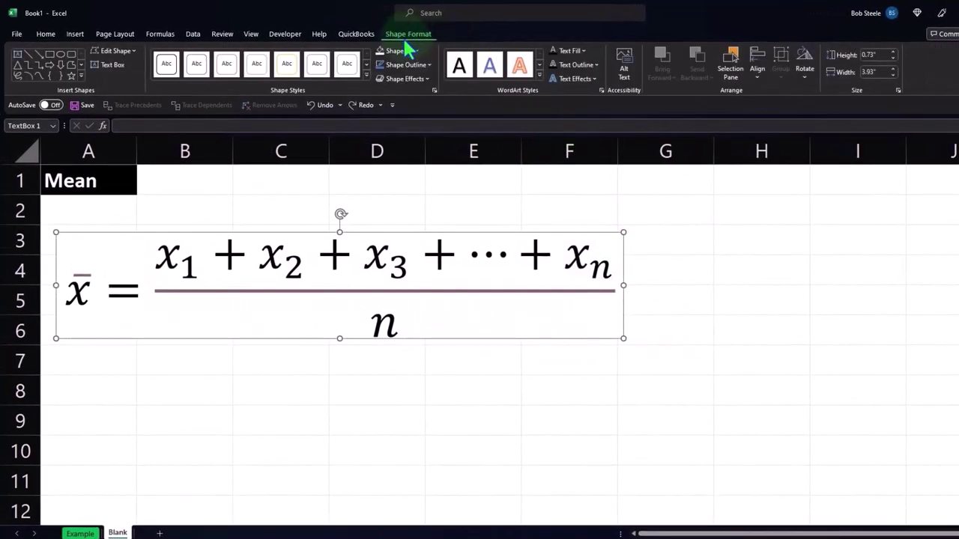
{"action": "left_click", "coordinate": [403, 51]}
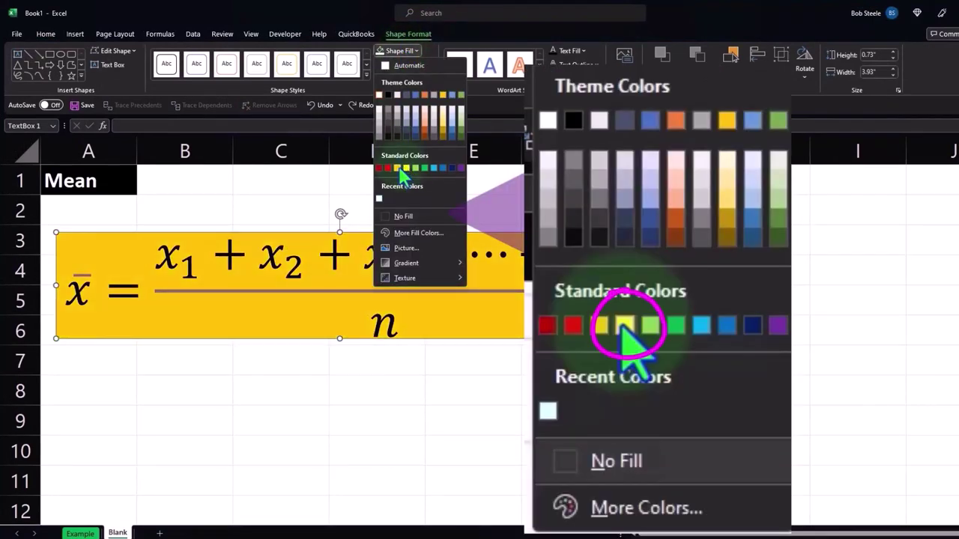
{"action": "left_click", "coordinate": [400, 169]}
{"action": "left_click", "coordinate": [307, 424]}
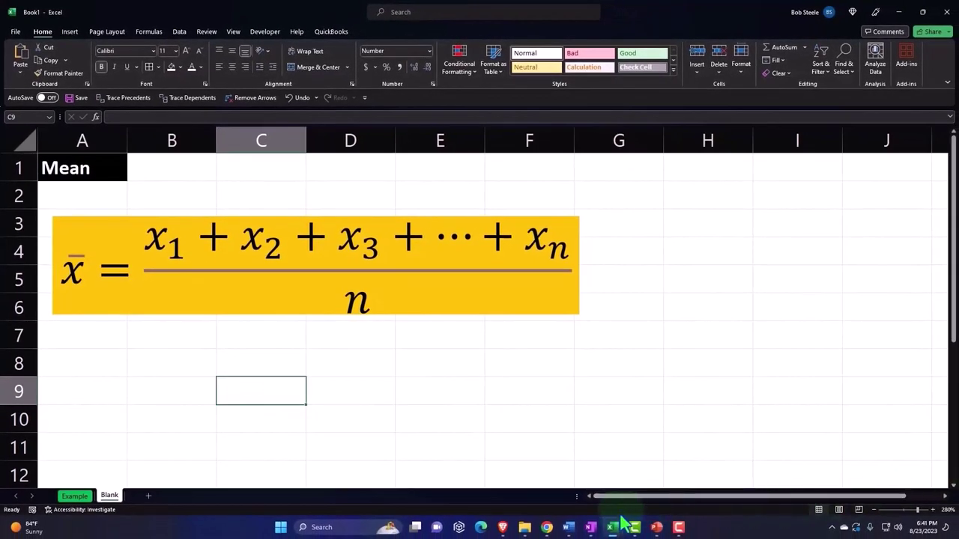
{"action": "mouse_move", "coordinate": [616, 530]}
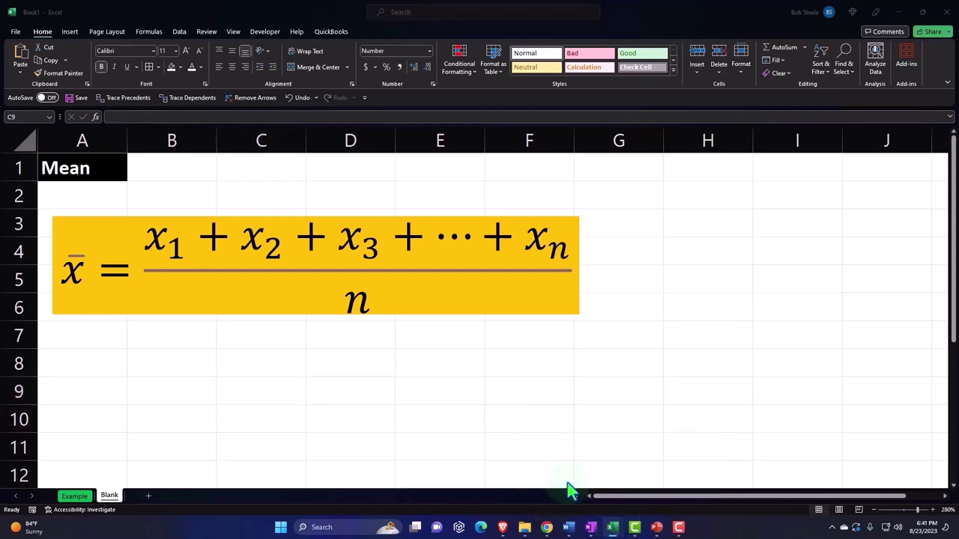
- Nudge the gold equation box slightly to the left
{"action": "left_click", "coordinate": [174, 313]}
{"action": "left_click_drag", "start_coordinate": [173, 314], "coordinate": [166, 314]}
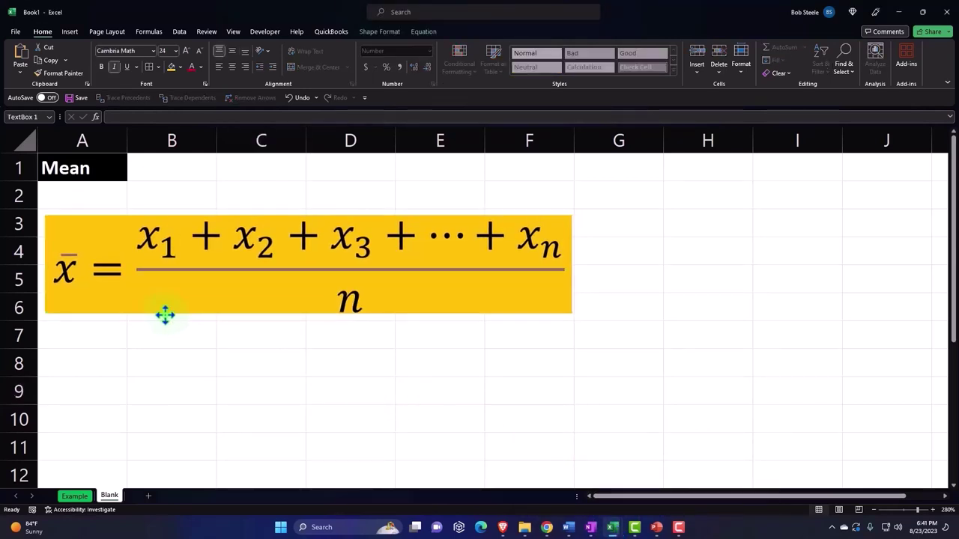
{"action": "left_click", "coordinate": [189, 373]}
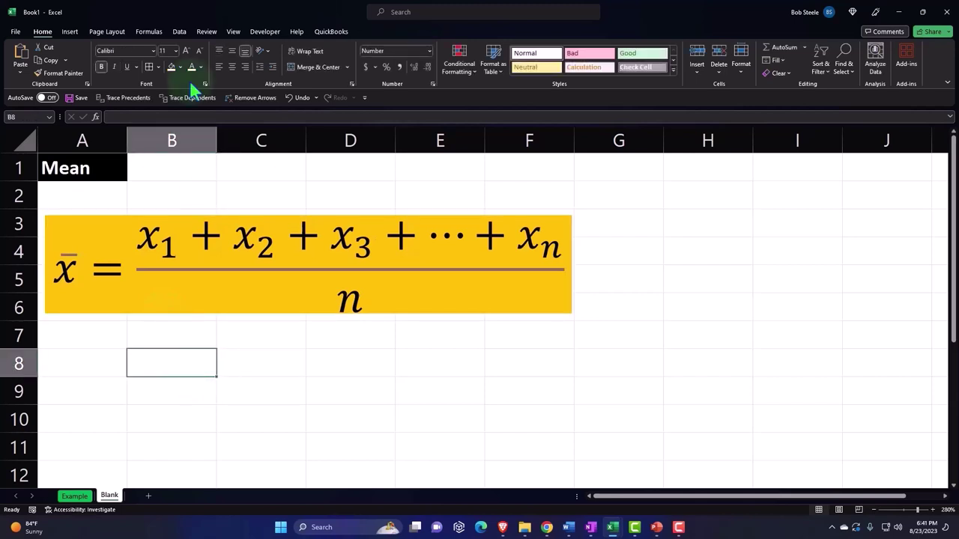
- Insert a new blank equation at rows 8–9 and open Ink Equation for it
{"action": "left_click", "coordinate": [70, 31]}
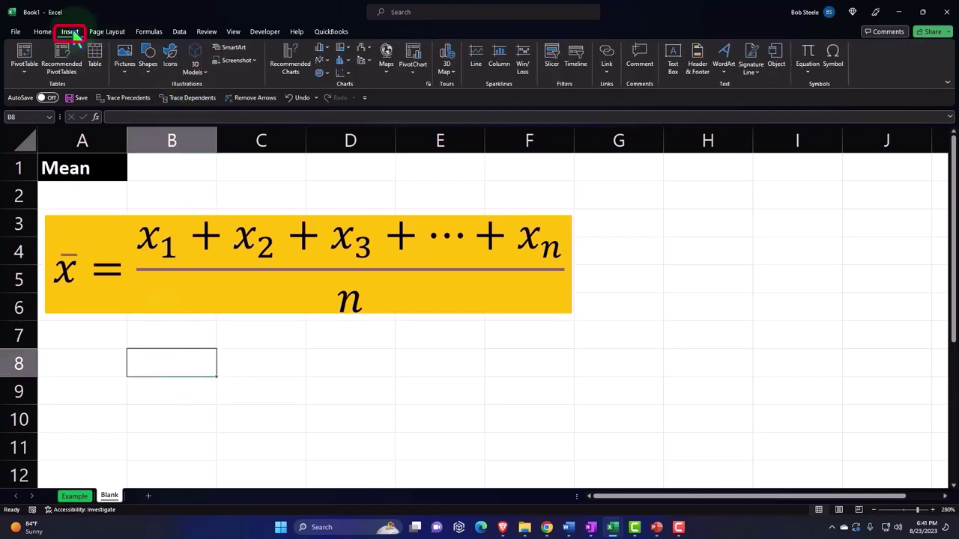
{"action": "left_click", "coordinate": [808, 58]}
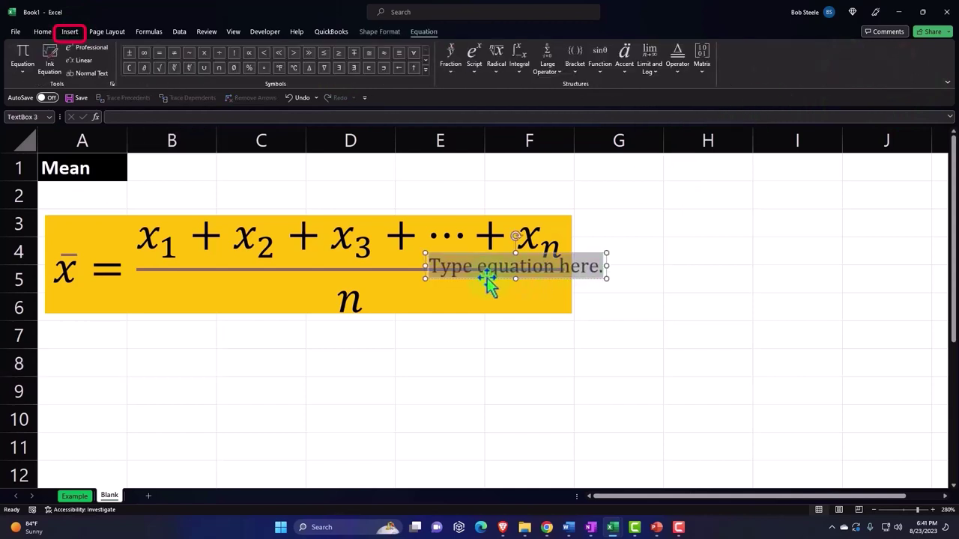
{"action": "left_click_drag", "start_coordinate": [487, 281], "coordinate": [249, 374]}
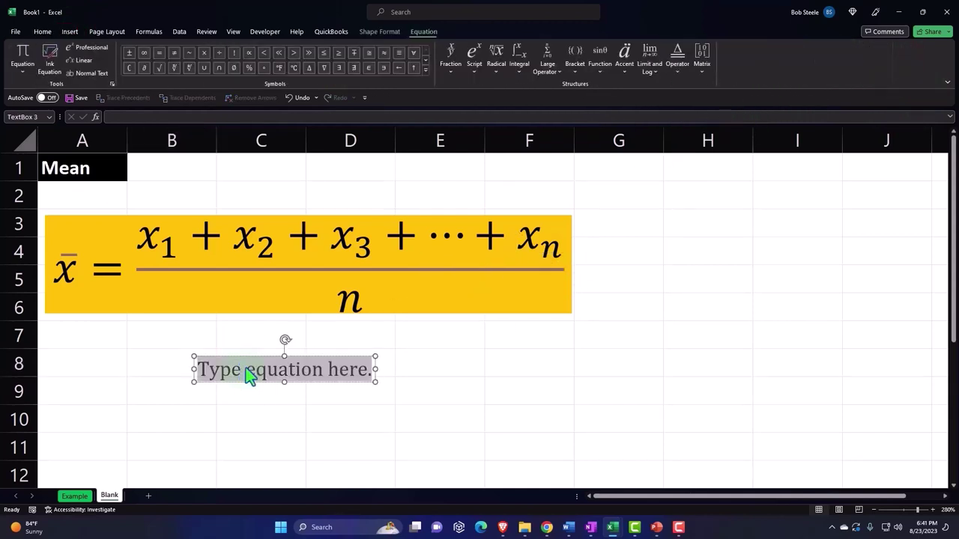
{"action": "left_click", "coordinate": [431, 32]}
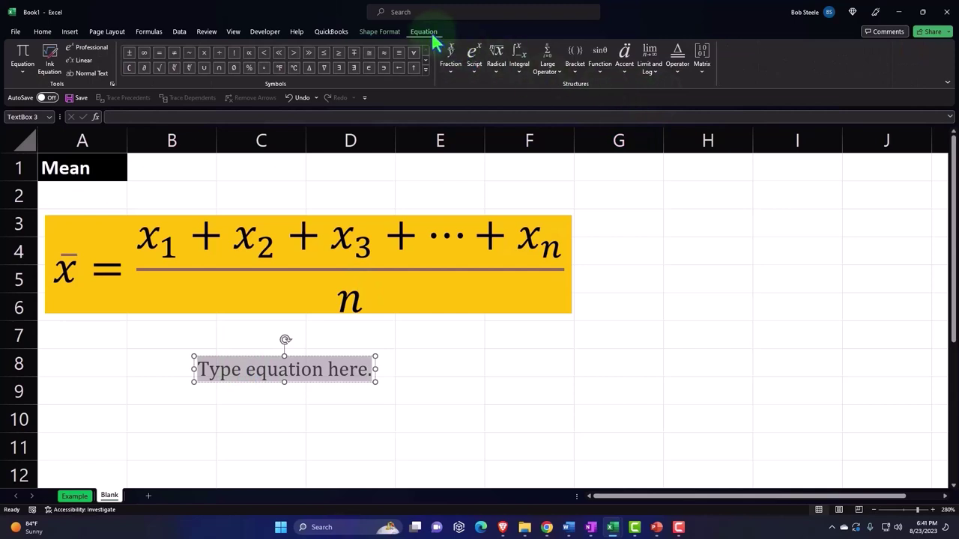
{"action": "left_click", "coordinate": [50, 55]}
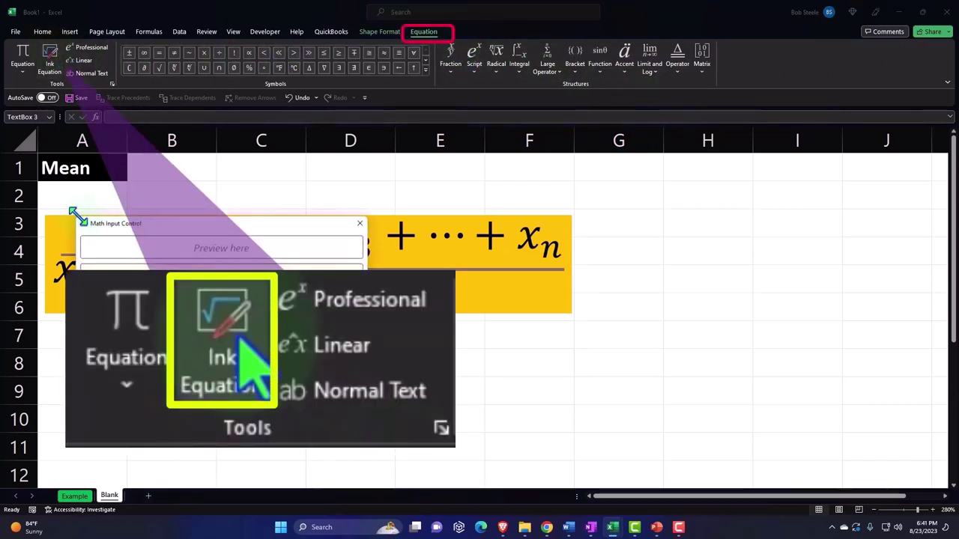
- Enlarge the handwriting pad and handwrite x̄
{"action": "left_click_drag", "start_coordinate": [74, 214], "coordinate": [43, 158]}
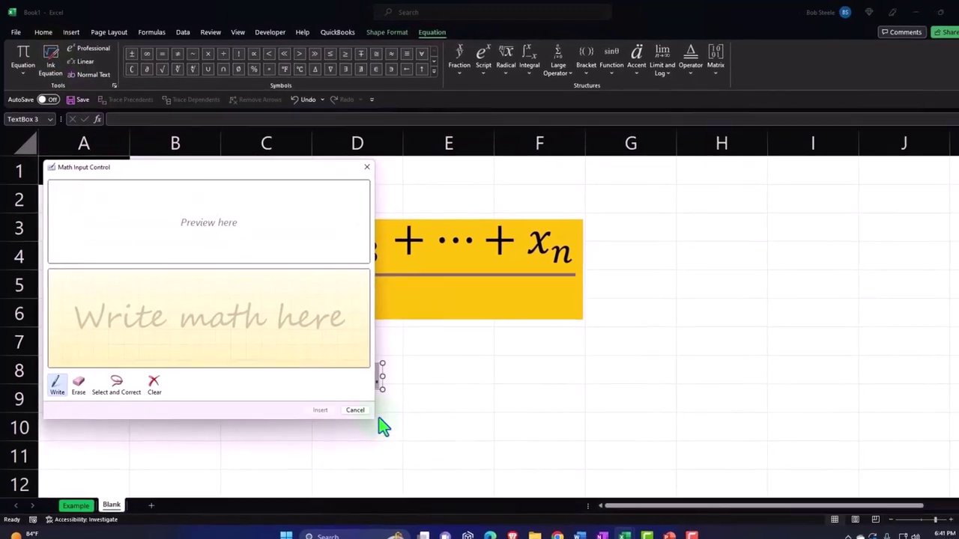
{"action": "left_click_drag", "start_coordinate": [375, 420], "coordinate": [824, 483]}
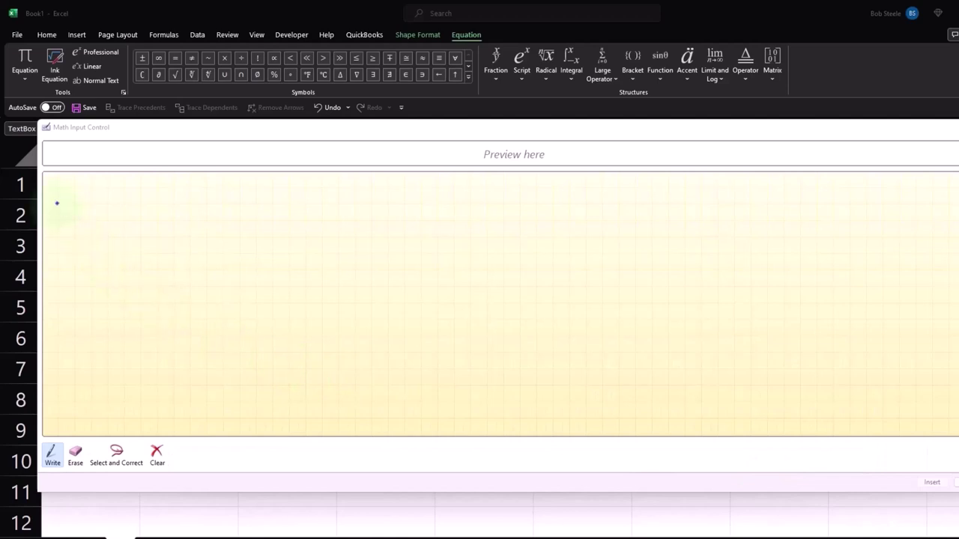
{"action": "left_click_drag", "start_coordinate": [58, 198], "coordinate": [207, 396]}
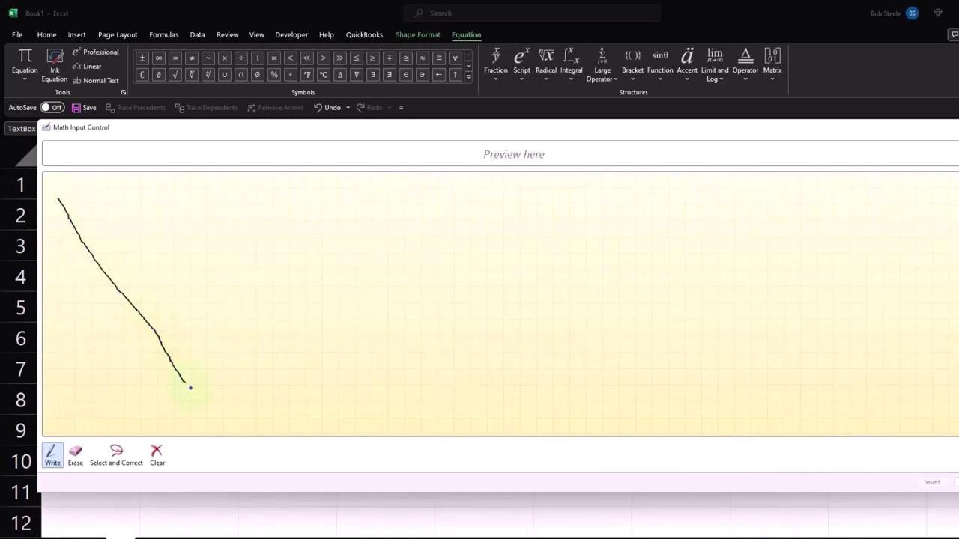
{"action": "left_click_drag", "start_coordinate": [192, 241], "coordinate": [58, 433]}
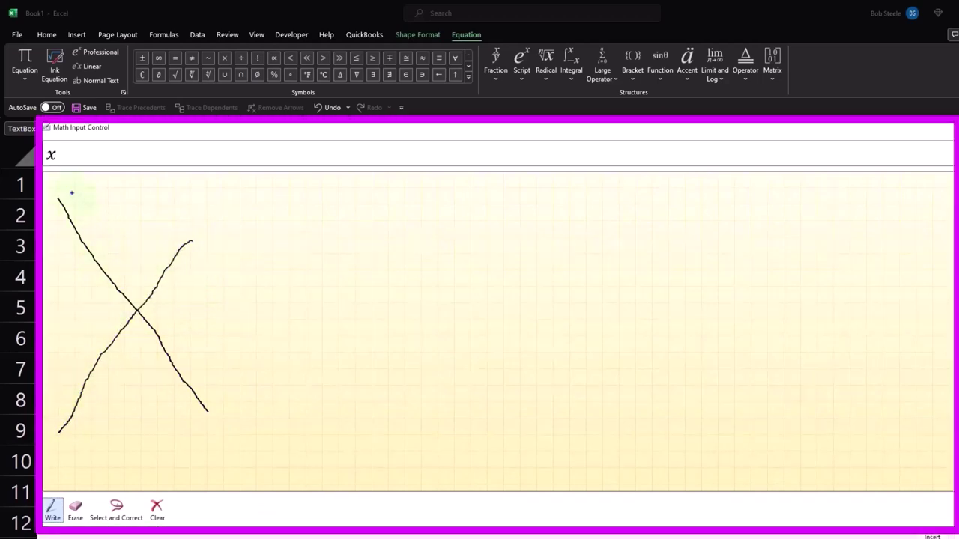
{"action": "left_click_drag", "start_coordinate": [66, 187], "coordinate": [174, 200]}
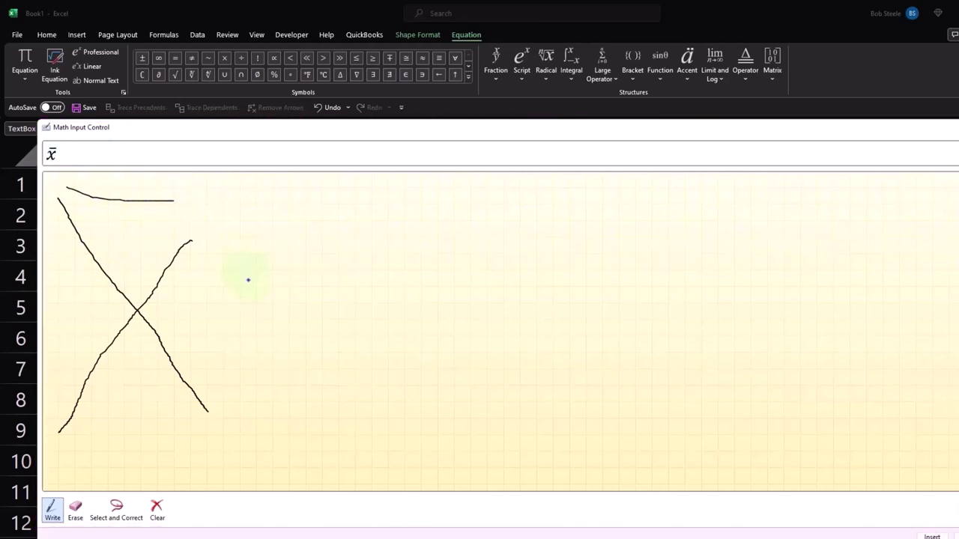
- Handwrite an equals sign and a summation sigma after the x̄
{"action": "left_click_drag", "start_coordinate": [258, 284], "coordinate": [337, 288]}
{"action": "left_click_drag", "start_coordinate": [258, 311], "coordinate": [334, 317]}
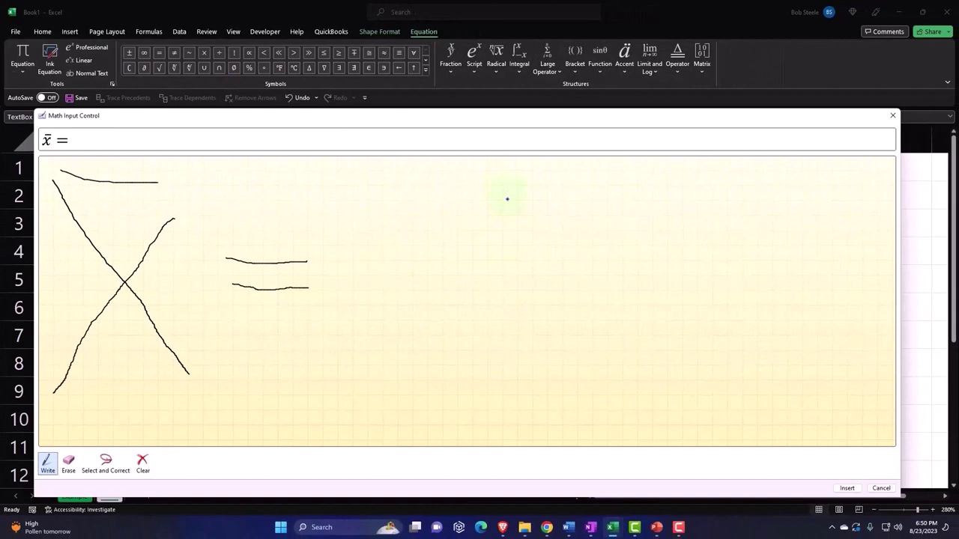
{"action": "mouse_move", "coordinate": [502, 196]}
{"action": "left_mouse_down"}
{"action": "mouse_move", "coordinate": [413, 204]}
{"action": "mouse_move", "coordinate": [506, 228]}
{"action": "mouse_move", "coordinate": [415, 248]}
{"action": "mouse_move", "coordinate": [517, 269]}
{"action": "left_mouse_up"}
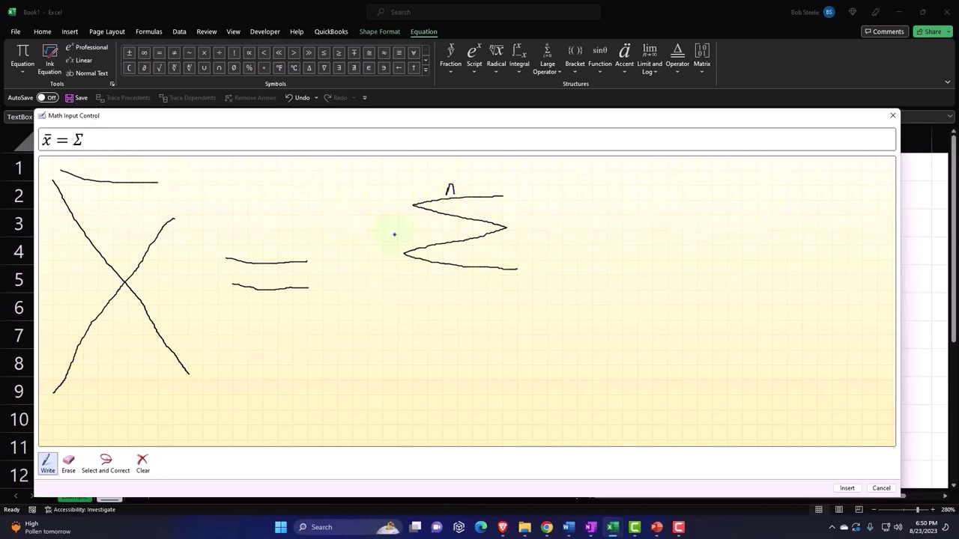
- Write limits i=1 and n and the term xᵢ, erasing the misread subscript j
{"action": "left_click", "coordinate": [432, 271]}
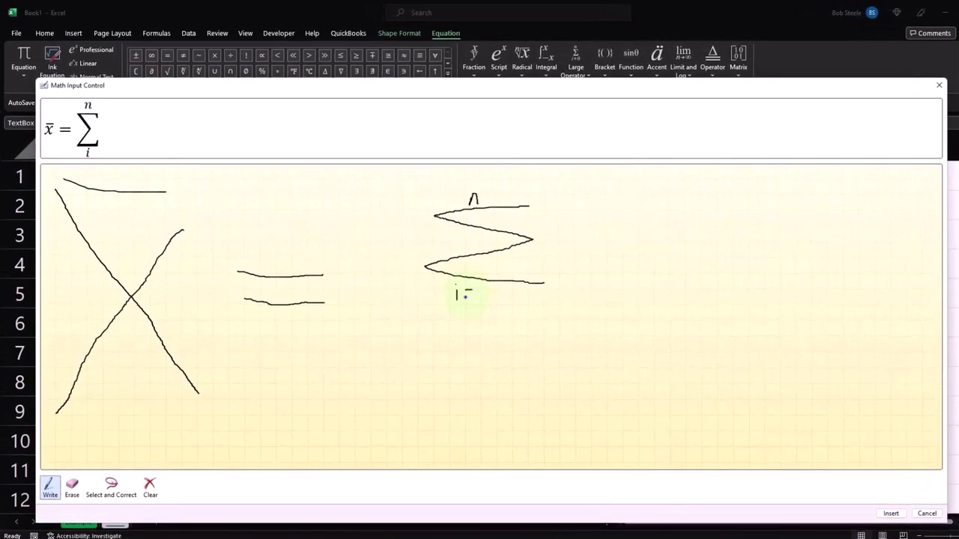
{"action": "left_click_drag", "start_coordinate": [464, 297], "coordinate": [481, 289]}
{"action": "left_click_drag", "start_coordinate": [561, 237], "coordinate": [576, 252]}
{"action": "left_click", "coordinate": [72, 488]}
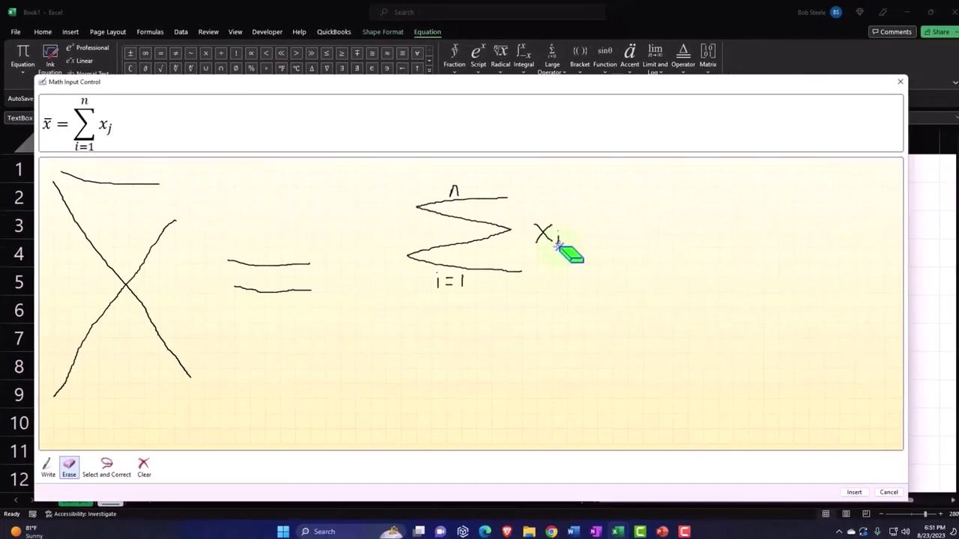
{"action": "left_click", "coordinate": [568, 245]}
{"action": "left_click", "coordinate": [48, 462]}
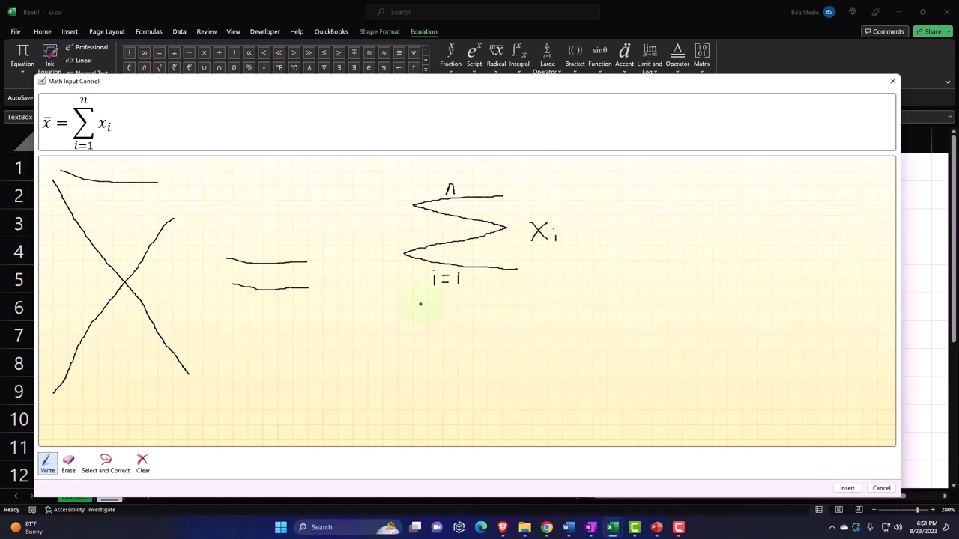
- Add a fraction bar over n, insert x̄ = Σxᵢ/n, and place it near cell A9
{"action": "left_click_drag", "start_coordinate": [385, 290], "coordinate": [581, 283]}
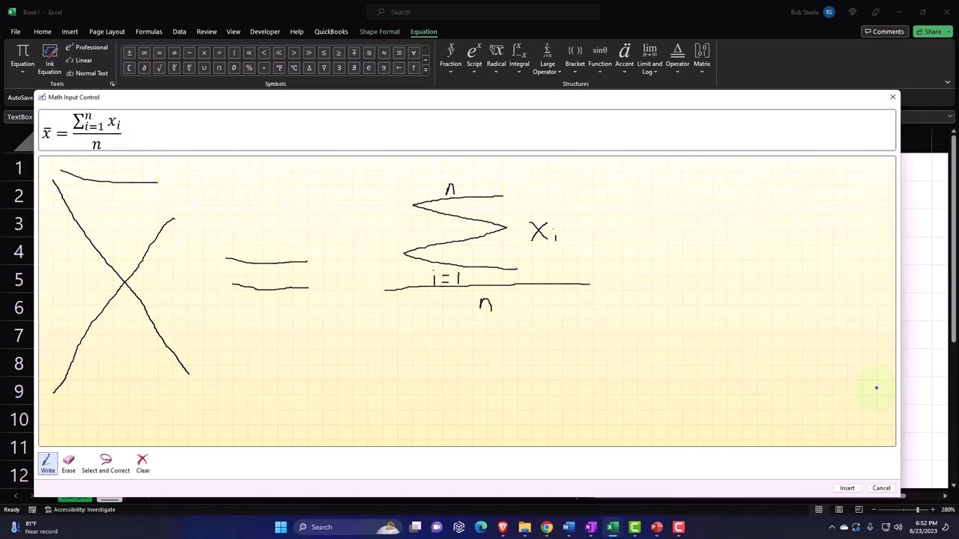
{"action": "left_click", "coordinate": [847, 488]}
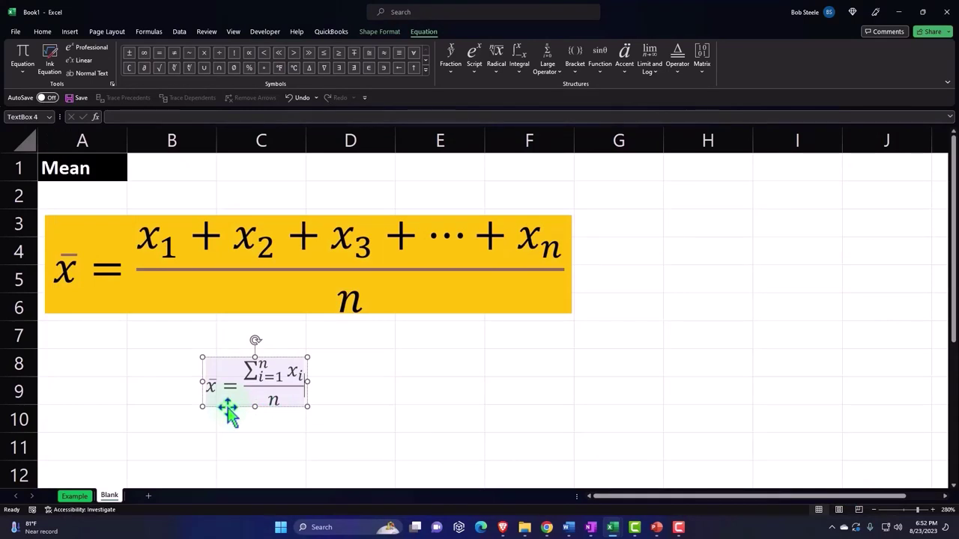
{"action": "left_click_drag", "start_coordinate": [226, 406], "coordinate": [87, 425]}
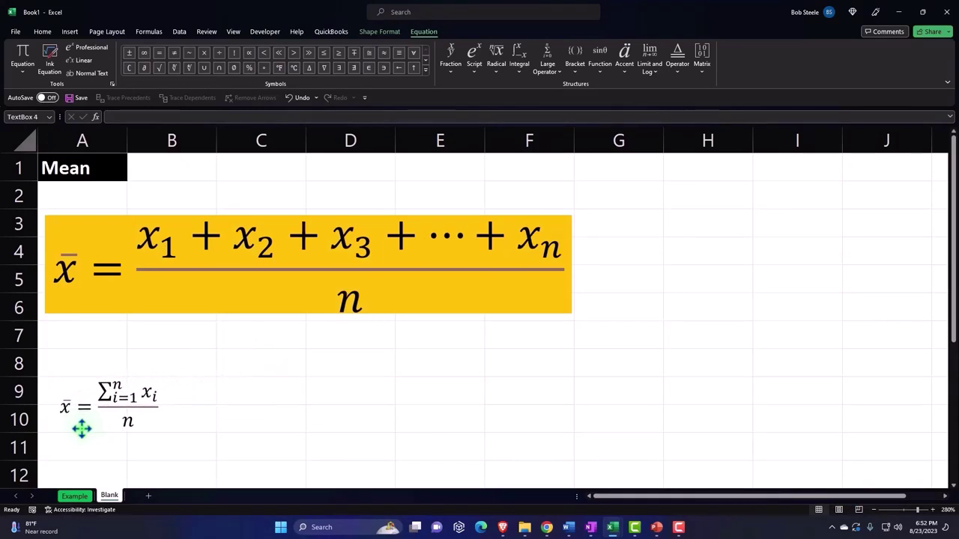
- Fill the summation equation gold and compare it with the large equation's formatting
{"action": "left_click", "coordinate": [169, 69]}
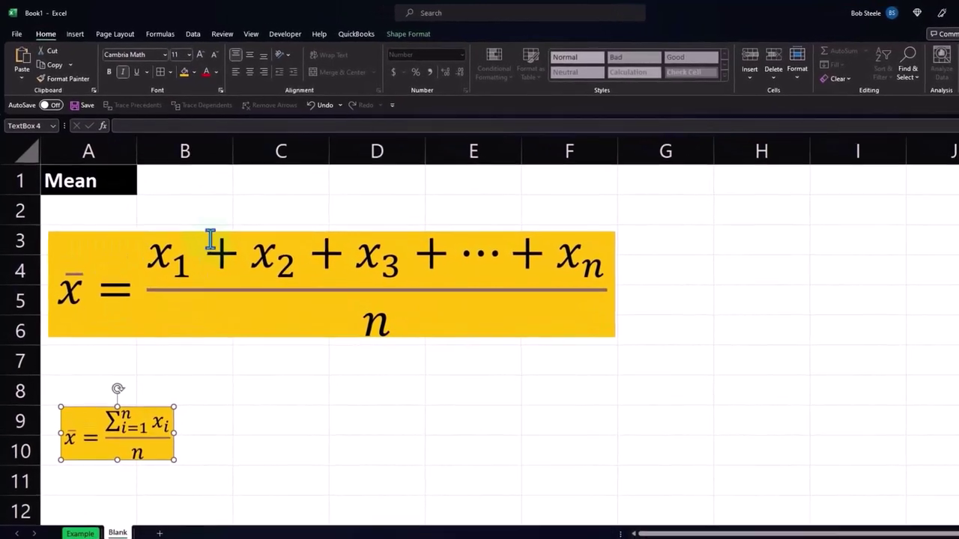
{"action": "left_click", "coordinate": [199, 227]}
{"action": "left_click", "coordinate": [211, 237]}
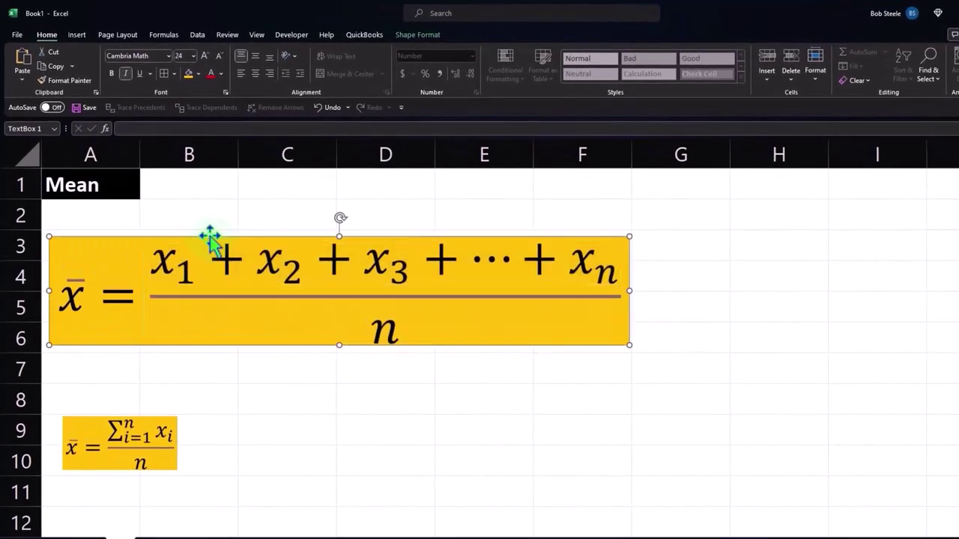
- Enlarge the summation equation to 24 pt and move it directly beneath the large equation
{"action": "left_click", "coordinate": [157, 423]}
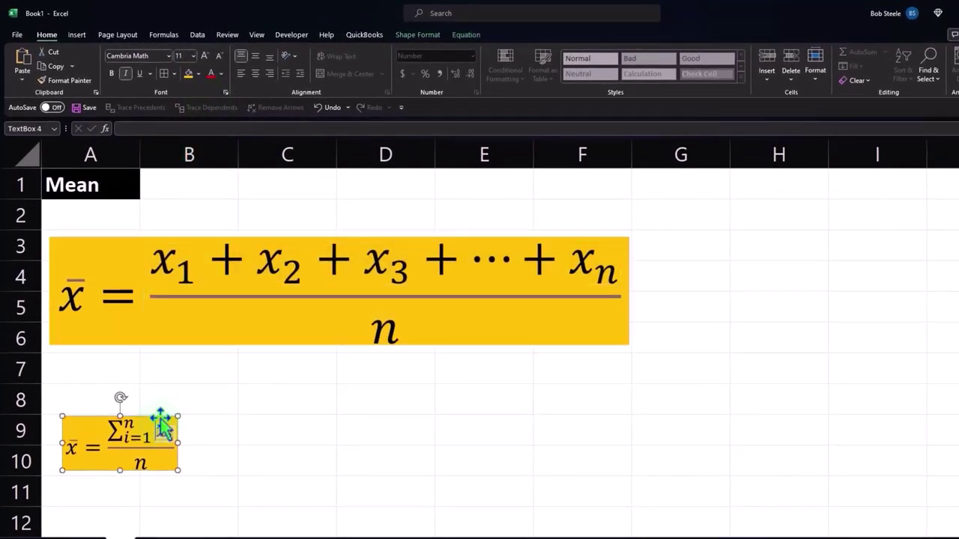
{"action": "left_click", "coordinate": [205, 57]}
{"action": "left_click", "coordinate": [204, 57]}
{"action": "left_click", "coordinate": [205, 57]}
{"action": "left_click", "coordinate": [205, 57]}
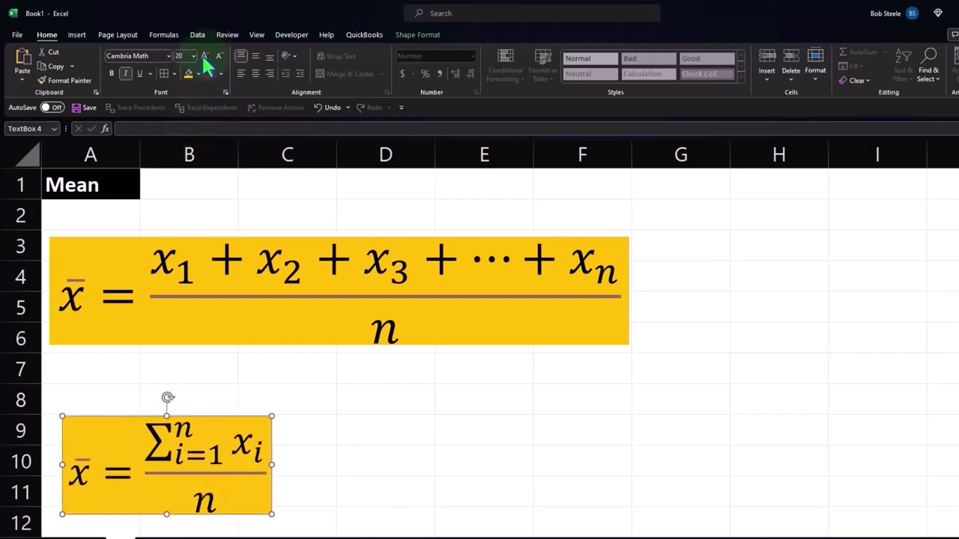
{"action": "left_click", "coordinate": [203, 56]}
{"action": "left_click", "coordinate": [204, 56]}
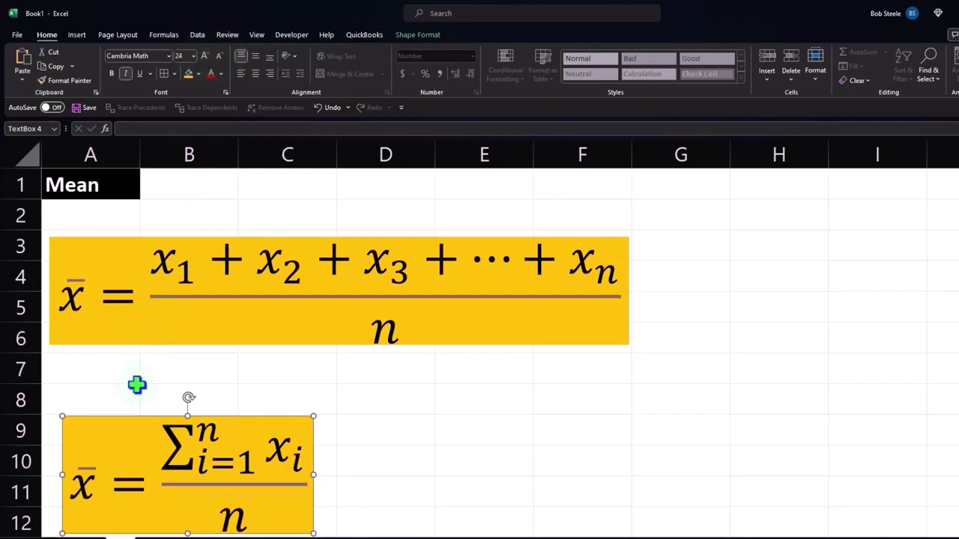
{"action": "mouse_move", "coordinate": [124, 411]}
{"action": "left_mouse_down"}
{"action": "mouse_move", "coordinate": [367, 377]}
{"action": "mouse_move", "coordinate": [366, 367]}
{"action": "left_mouse_up"}
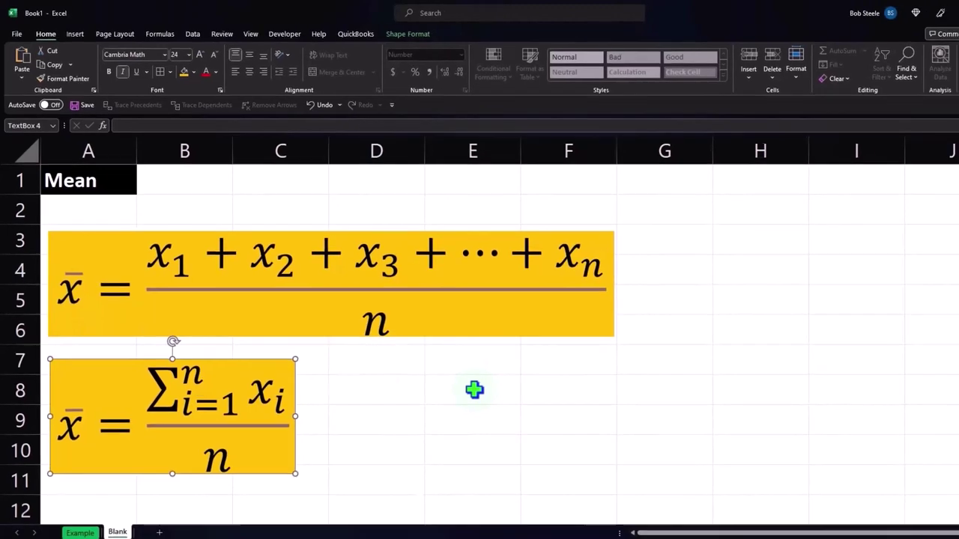
- Enter the letter x in cell E8
{"action": "left_click", "coordinate": [474, 390]}
{"action": "type", "text": "x"}
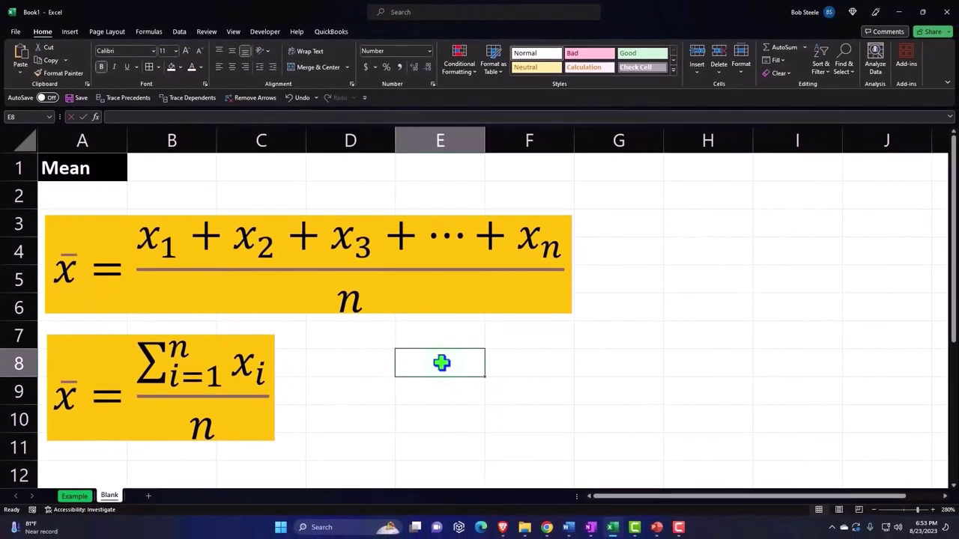
{"action": "key", "text": "Return"}
{"action": "left_click", "coordinate": [442, 363]}
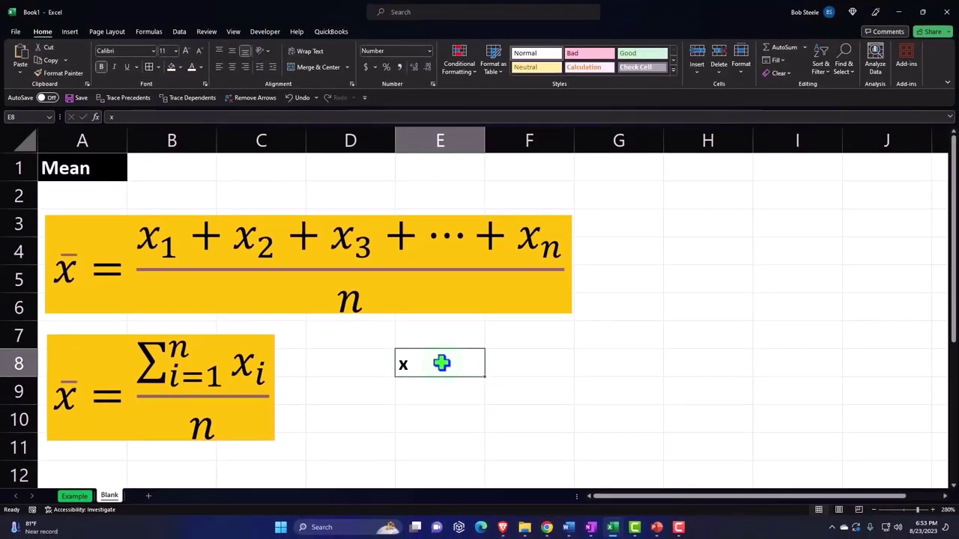
- Add a Combining Overline (0305) from Combining Diacritical Marks to make x̄
{"action": "left_click", "coordinate": [69, 31]}
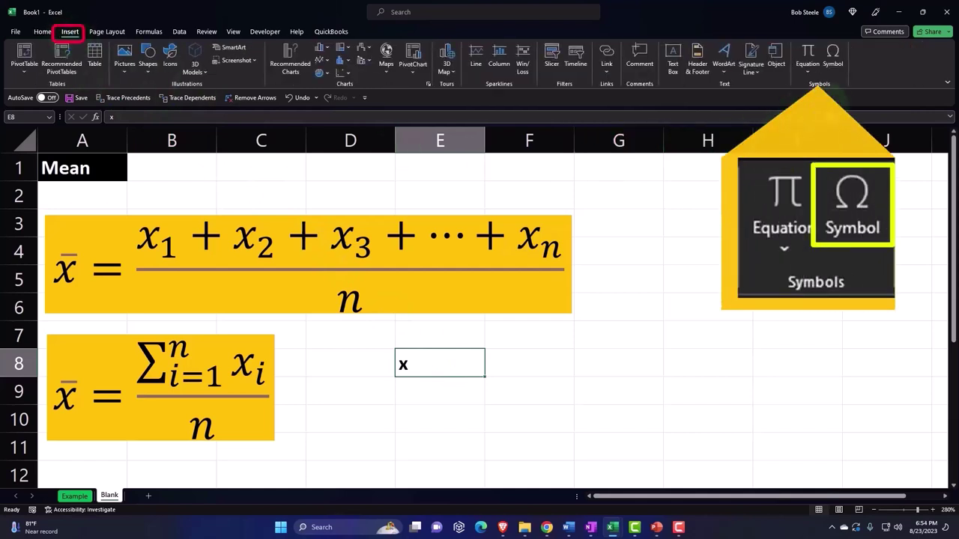
{"action": "left_click", "coordinate": [835, 58]}
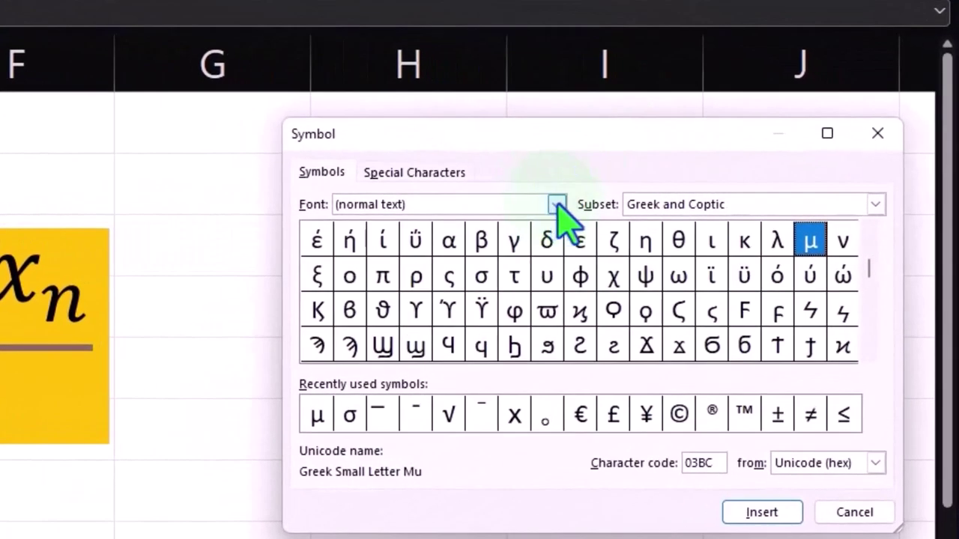
{"action": "left_click", "coordinate": [601, 204]}
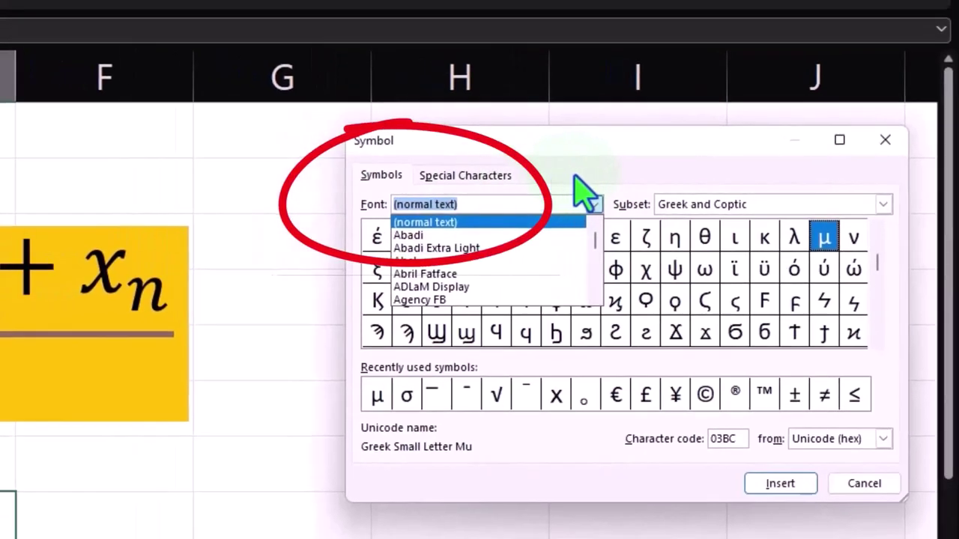
{"action": "left_click", "coordinate": [557, 204]}
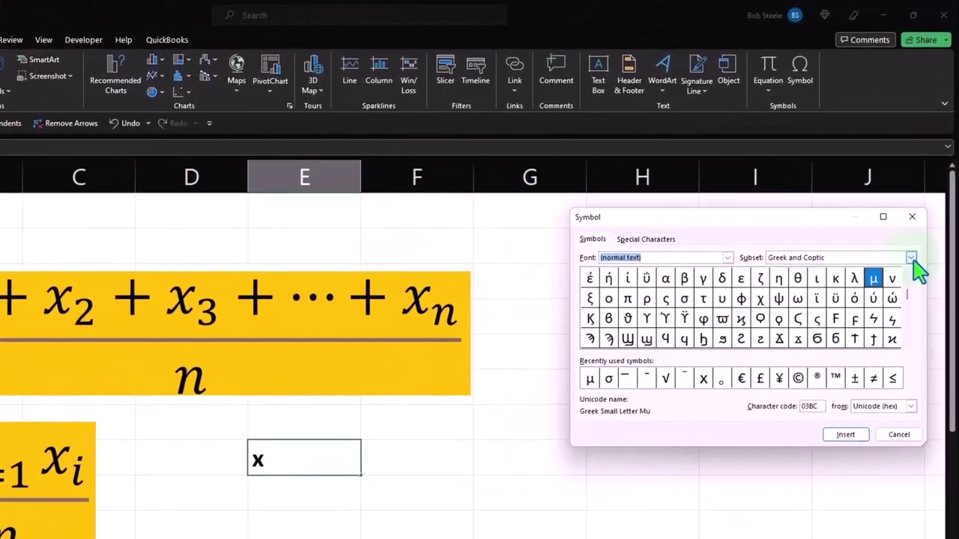
{"action": "left_click", "coordinate": [917, 221]}
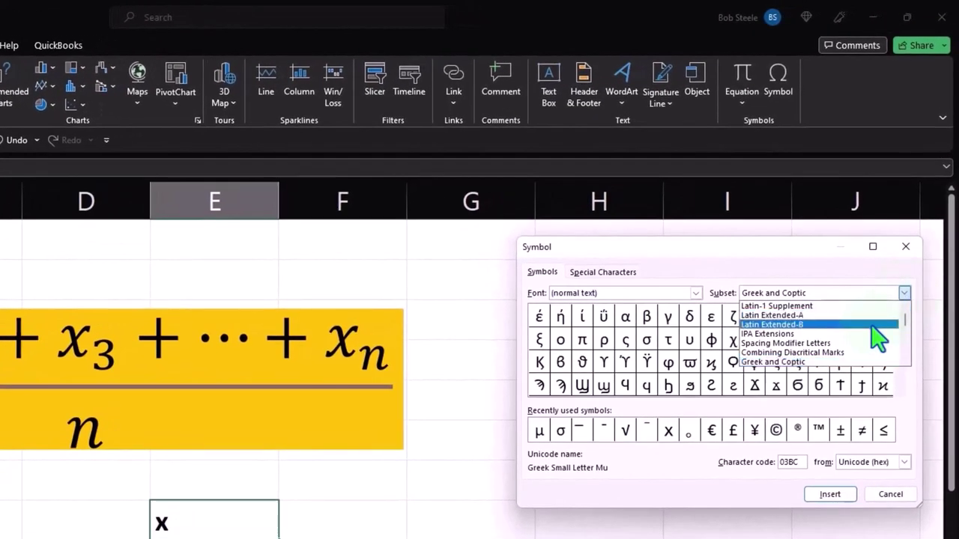
{"action": "left_click", "coordinate": [833, 355]}
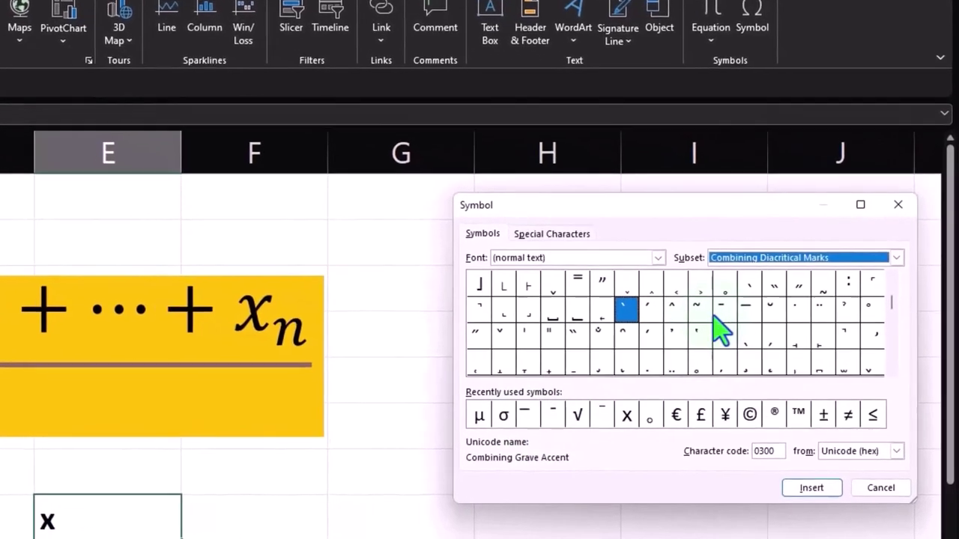
{"action": "left_click", "coordinate": [760, 324]}
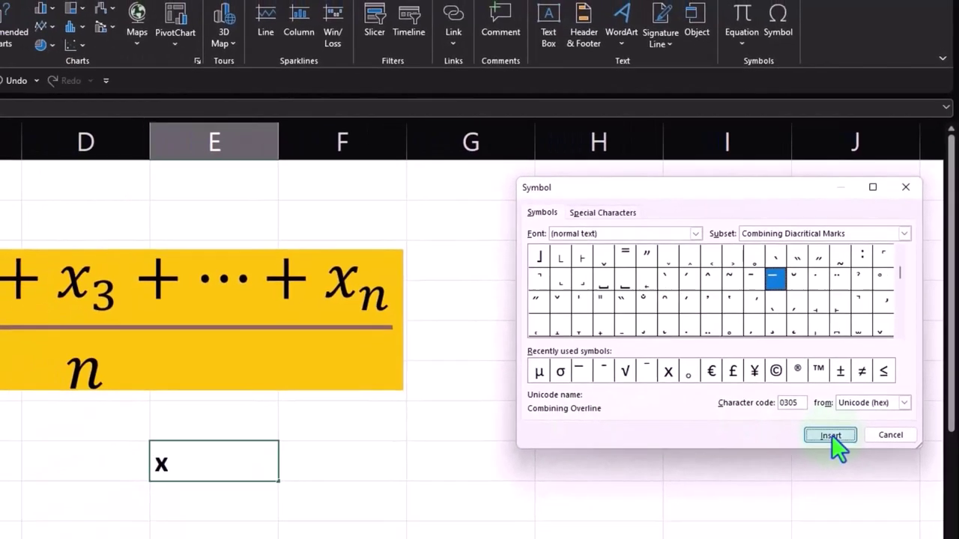
{"action": "left_click", "coordinate": [807, 486]}
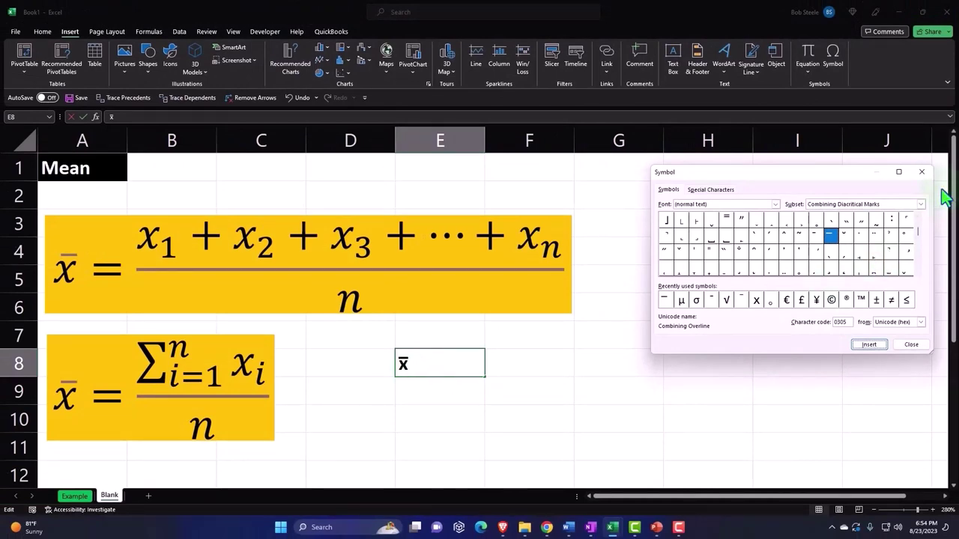
{"action": "left_click", "coordinate": [922, 172]}
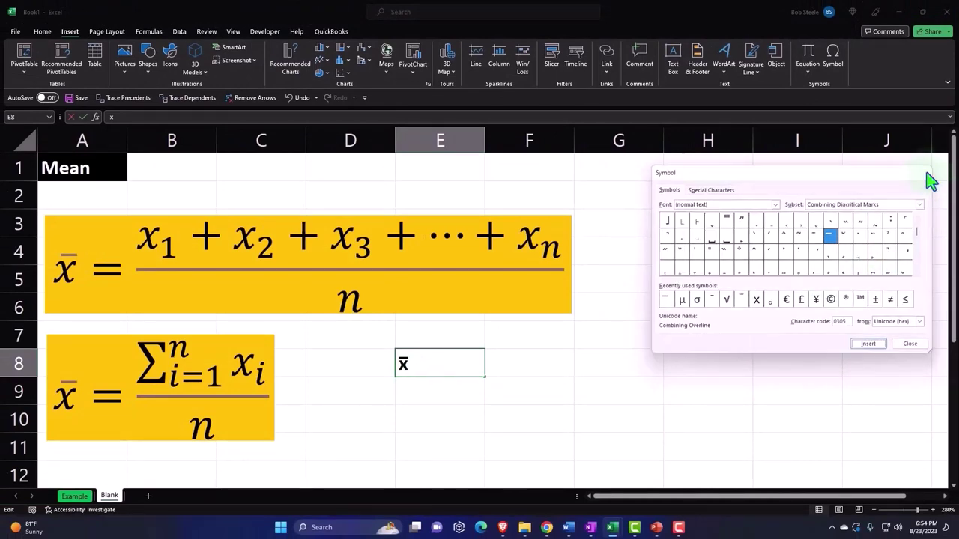
- Commit x̄ in E8 and switch the Symbol dialog to the Greek and Coptic subset
{"action": "key", "text": "Return"}
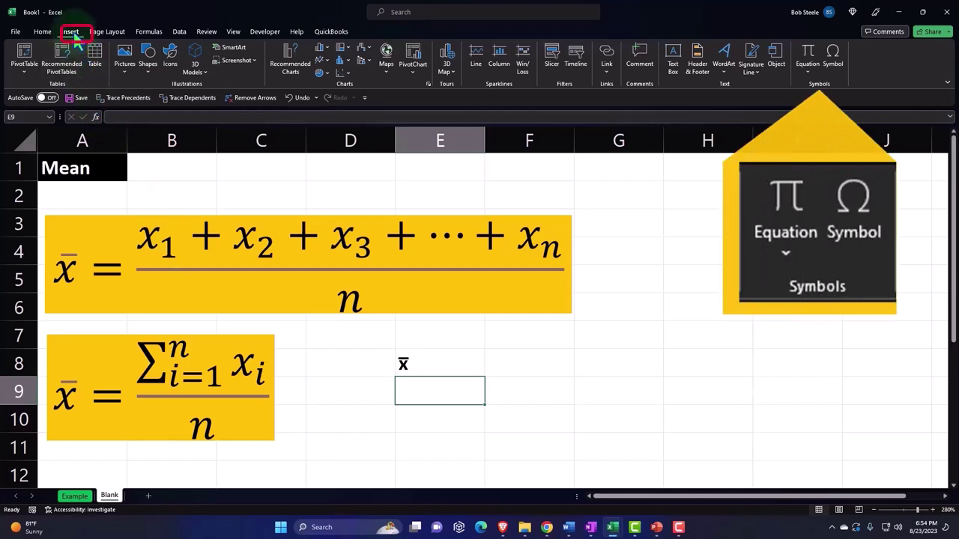
{"action": "left_click", "coordinate": [834, 68]}
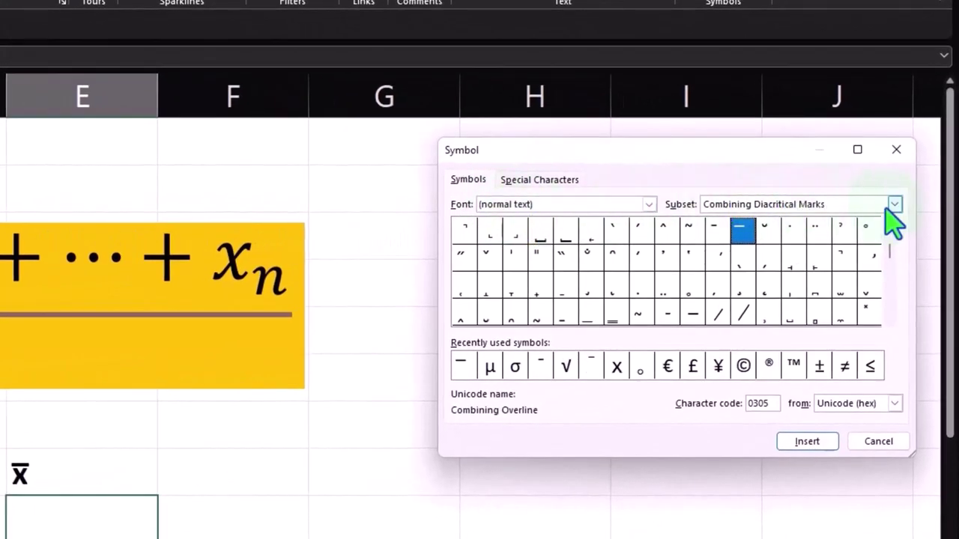
{"action": "left_click", "coordinate": [893, 203]}
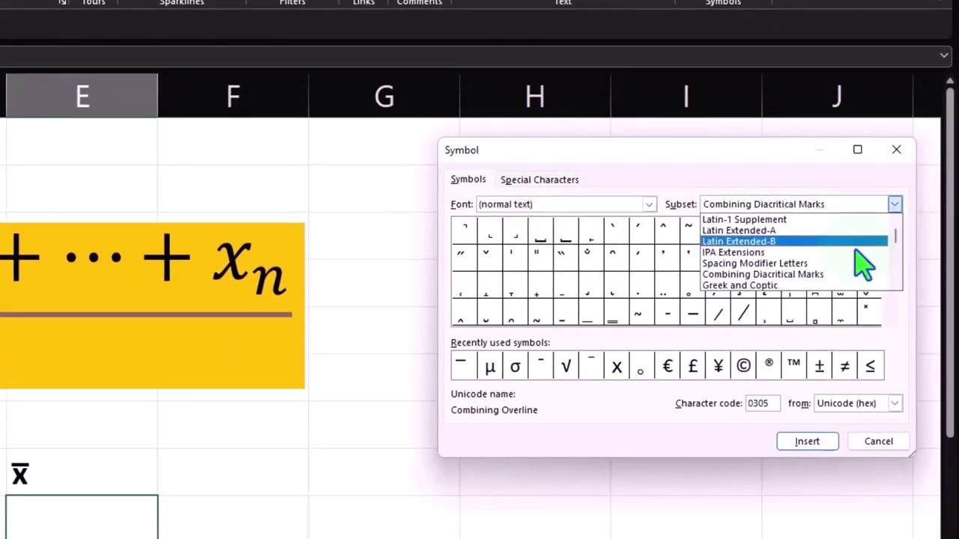
{"action": "scroll", "coordinate": [846, 274], "scroll_direction": "down", "scroll_amount": 1}
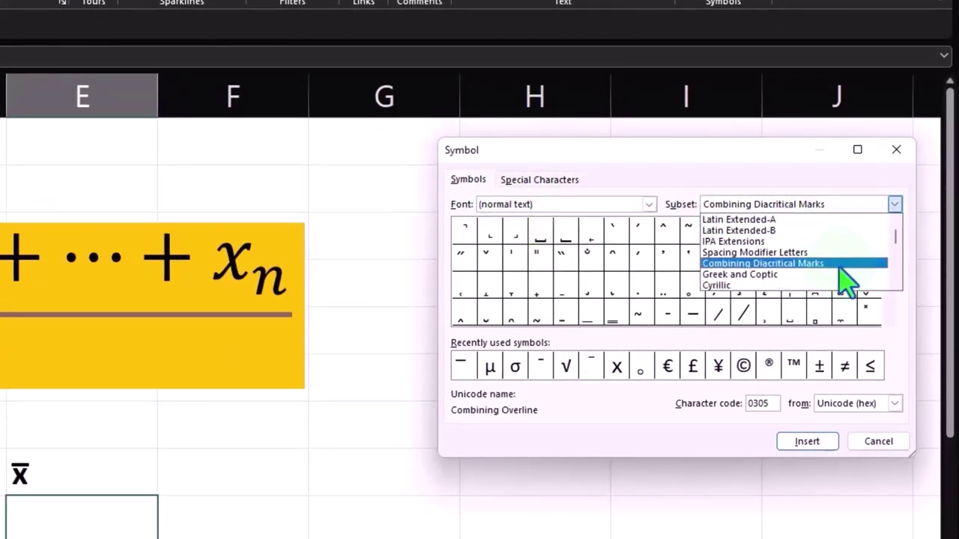
{"action": "left_click", "coordinate": [797, 276]}
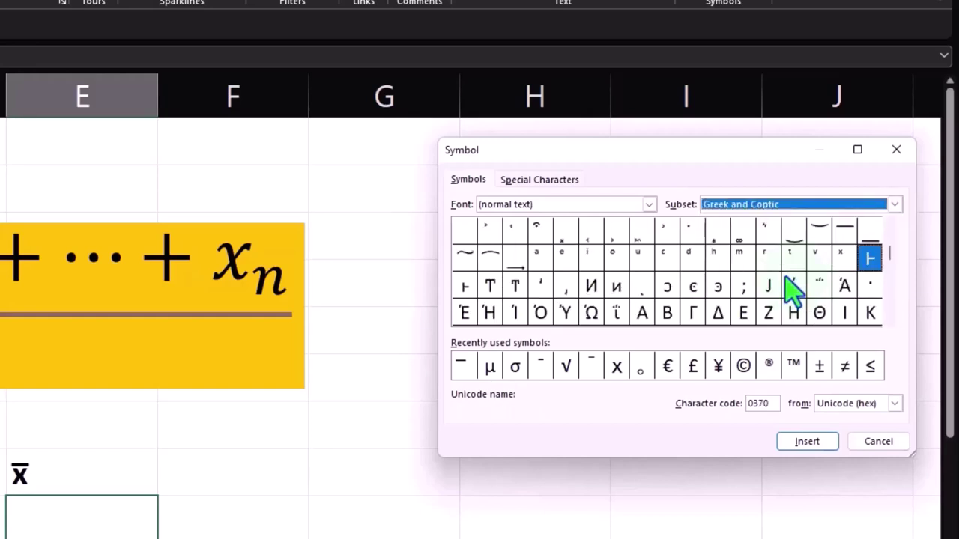
- Insert the small sigma σ (03C3) into E9 and close the Symbol dialog
{"action": "left_click", "coordinate": [889, 320]}
{"action": "left_click", "coordinate": [890, 321]}
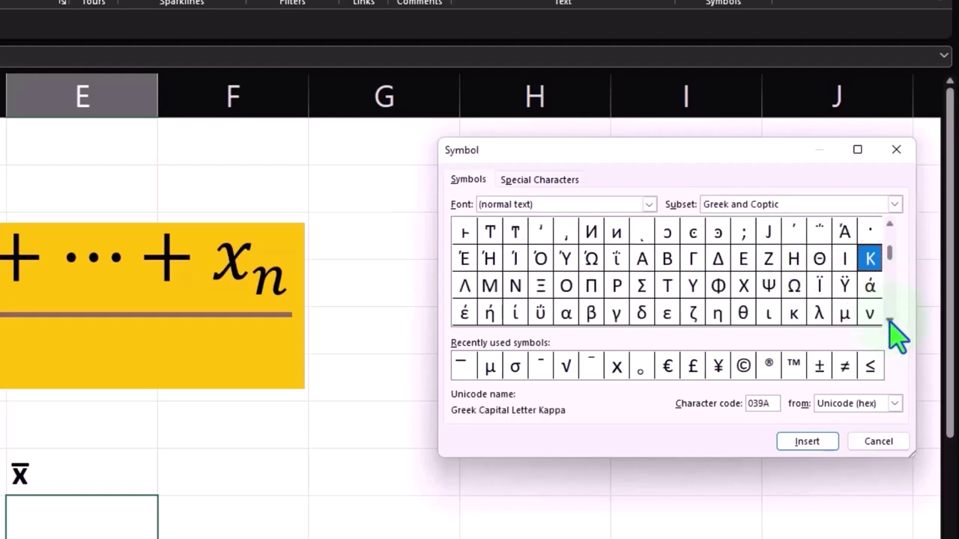
{"action": "left_click", "coordinate": [890, 320]}
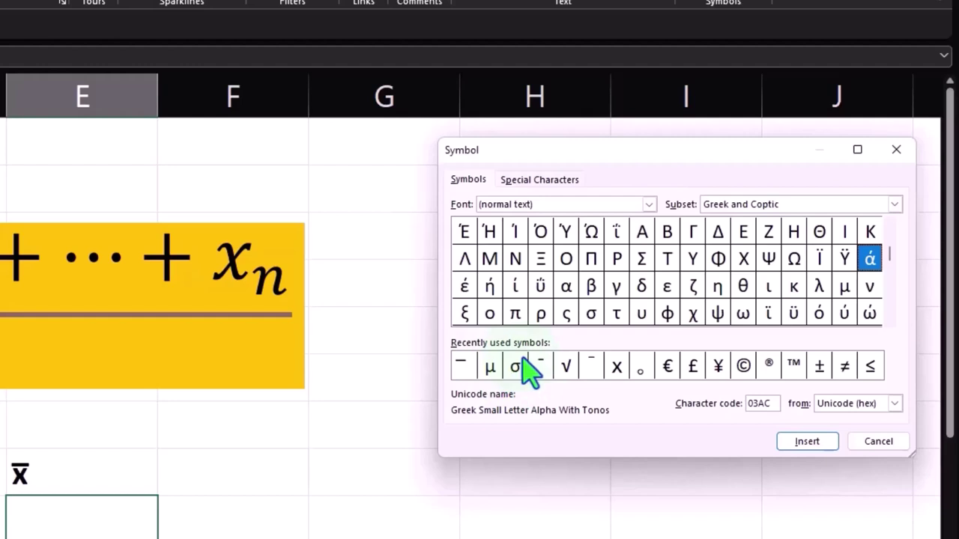
{"action": "scroll", "coordinate": [528, 368], "scroll_direction": "down", "scroll_amount": 1}
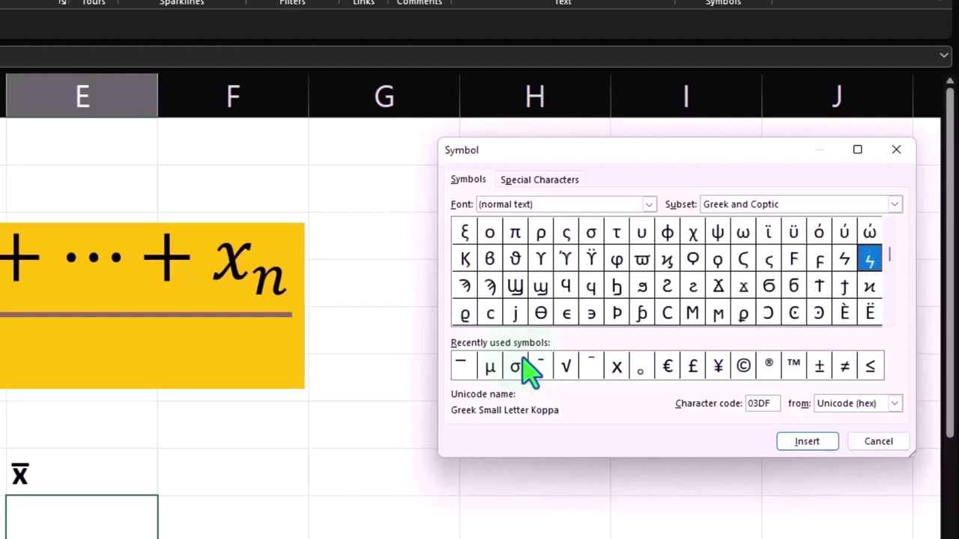
{"action": "left_click", "coordinate": [591, 232]}
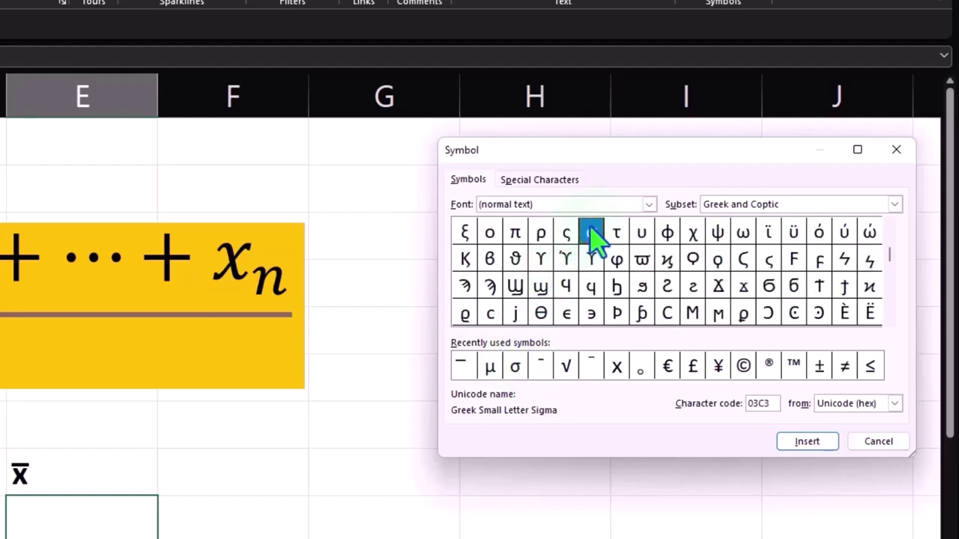
{"action": "left_click", "coordinate": [800, 443]}
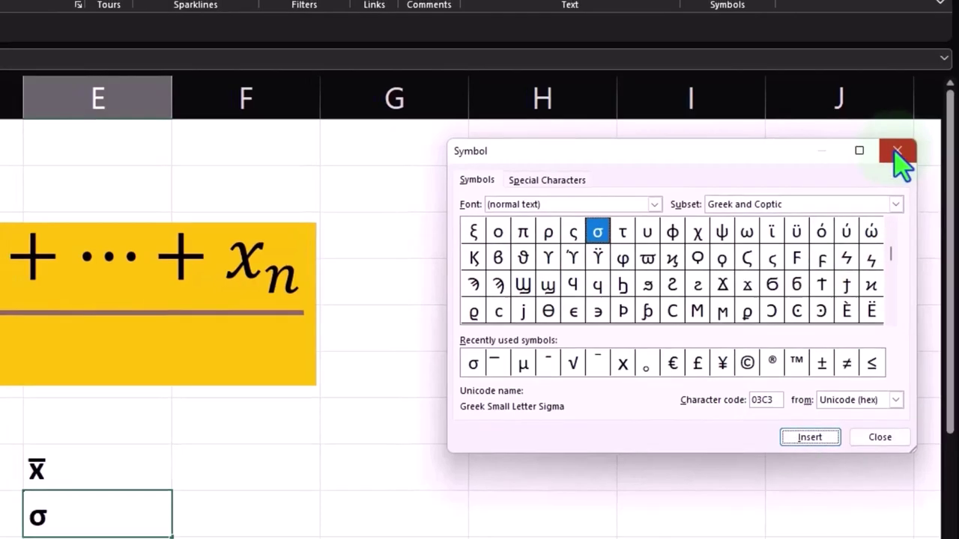
{"action": "left_click", "coordinate": [896, 152]}
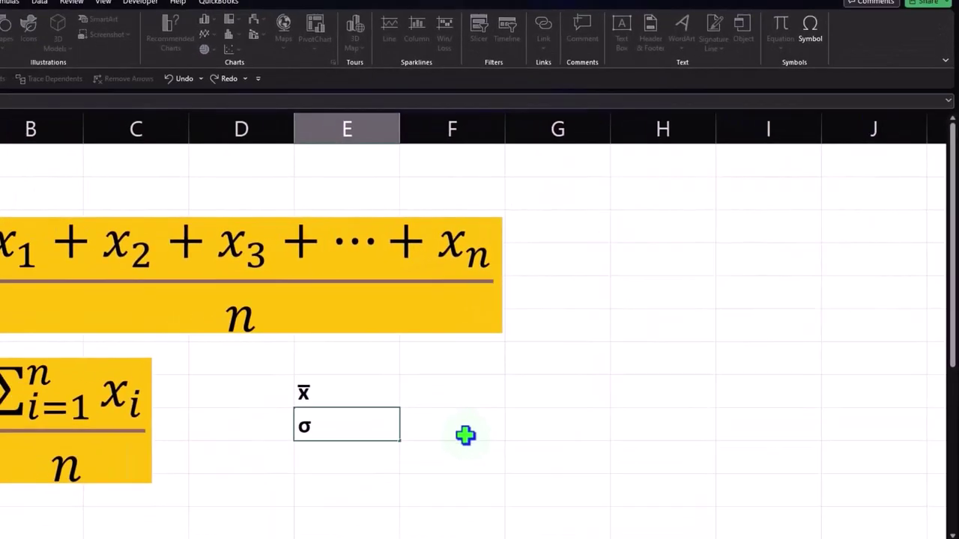
{"action": "left_click", "coordinate": [530, 396]}
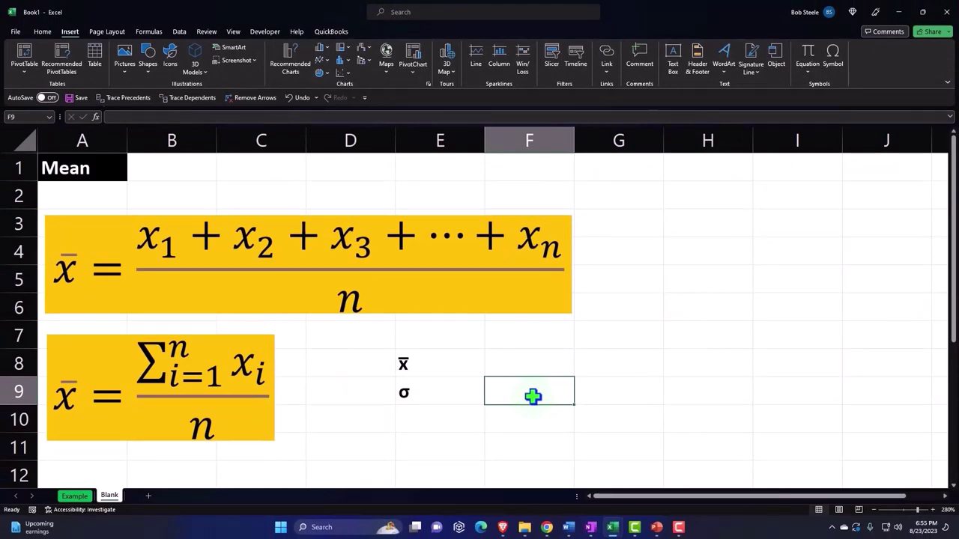
- Enter s in F9 and set its font to Symbol so it shows σ
{"action": "type", "text": "s"}
{"action": "key", "text": "Return"}
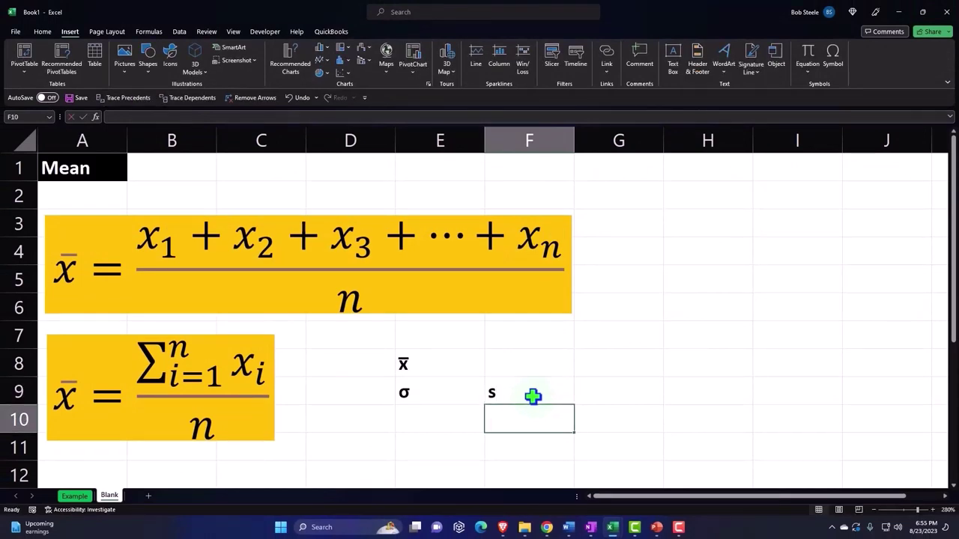
{"action": "left_click", "coordinate": [533, 396]}
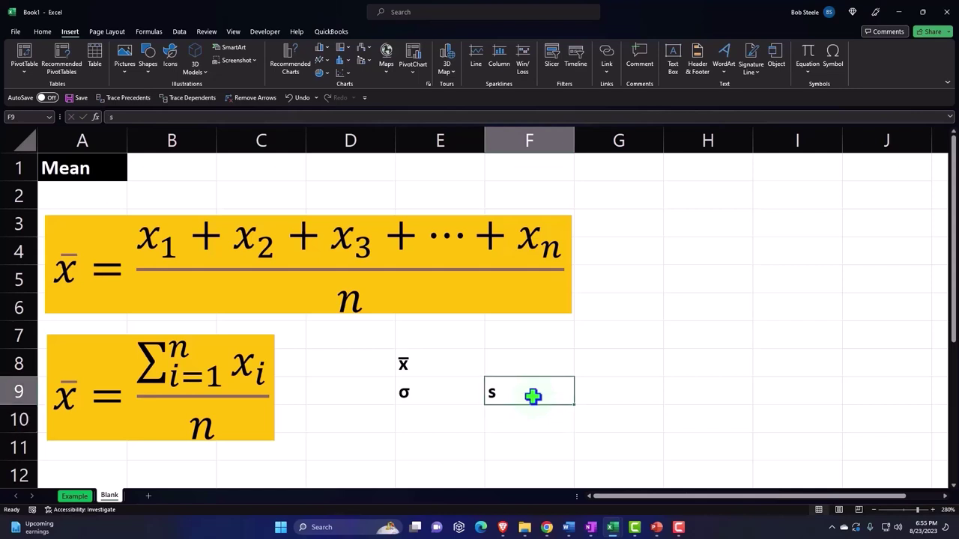
{"action": "left_click", "coordinate": [42, 31]}
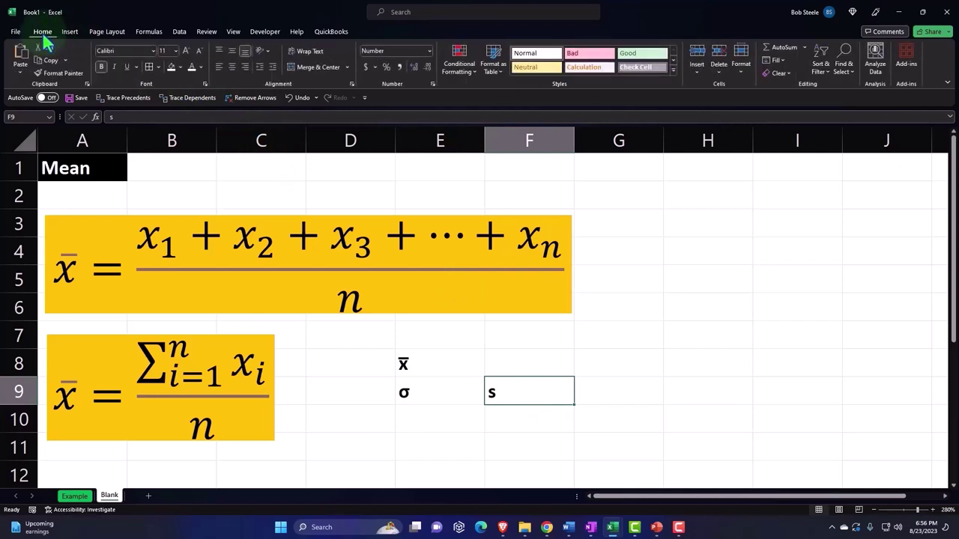
{"action": "left_click", "coordinate": [126, 51]}
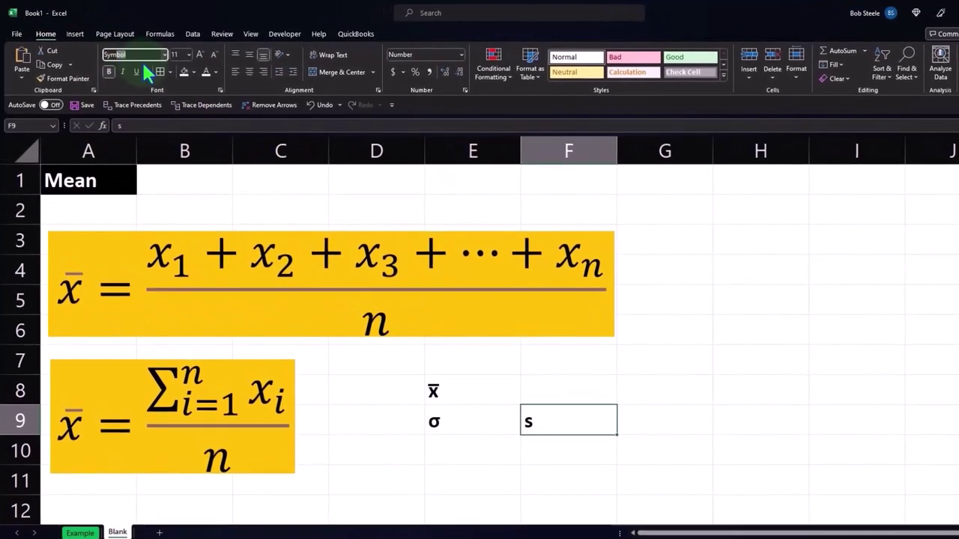
{"action": "key", "text": "Tab"}
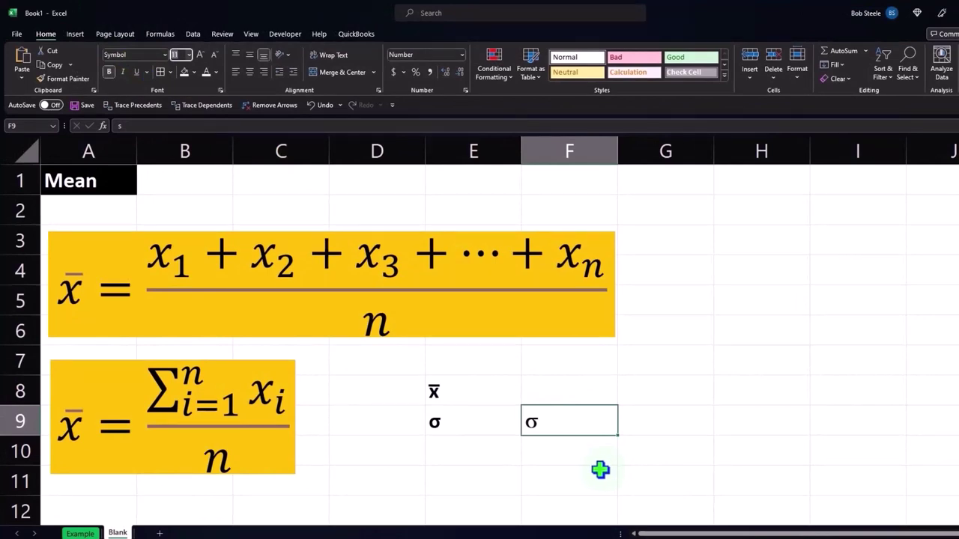
{"action": "left_click", "coordinate": [578, 464]}
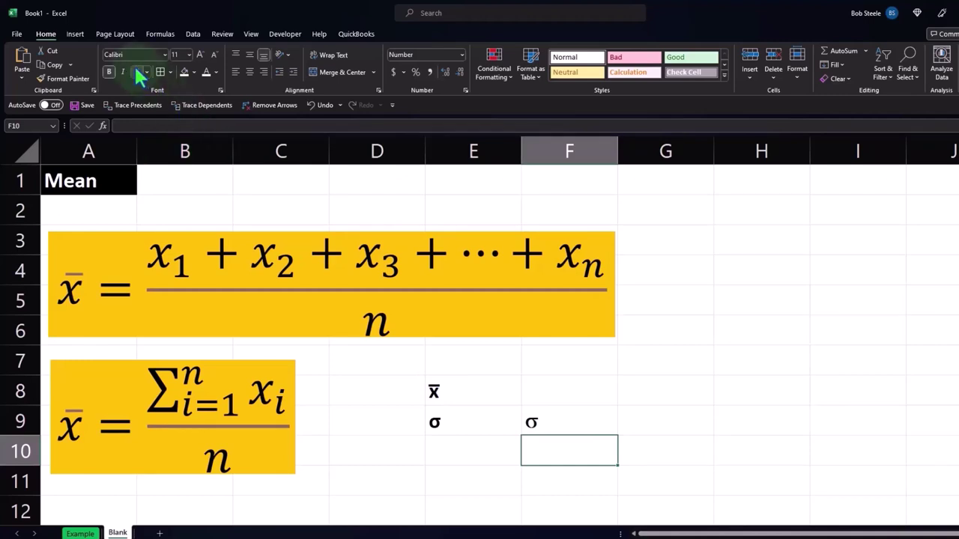
- Compare the σ in F9 with the σ in E9
{"action": "left_click", "coordinate": [581, 425]}
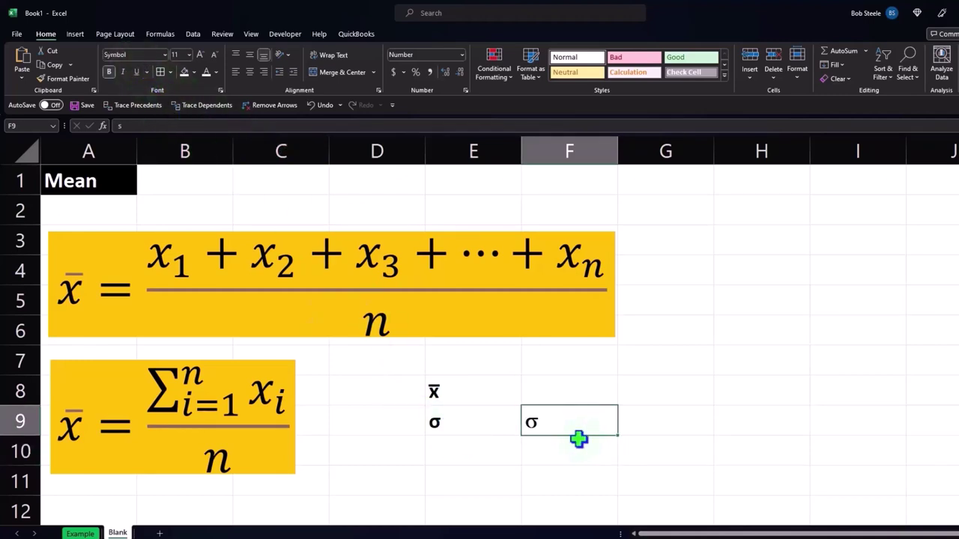
{"action": "left_click", "coordinate": [442, 424]}
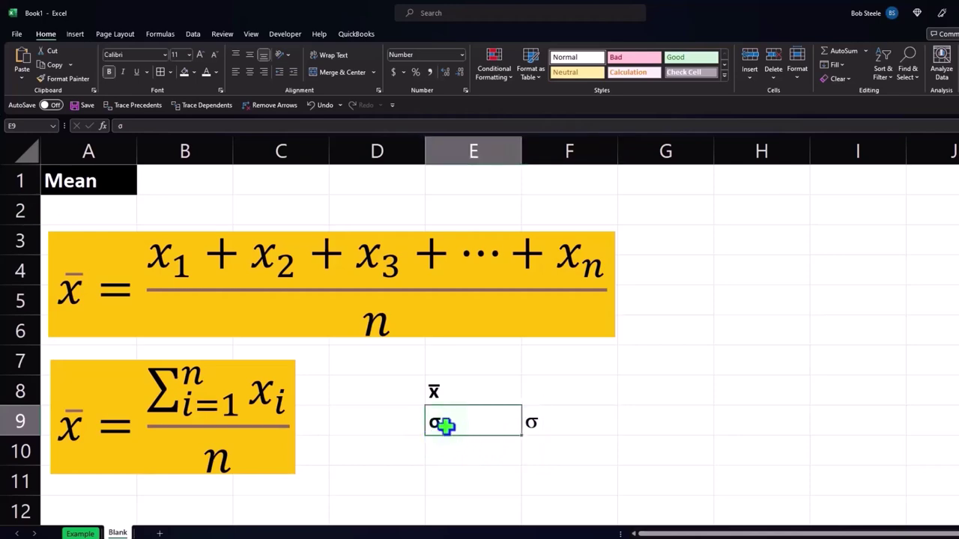
{"action": "left_click", "coordinate": [445, 446]}
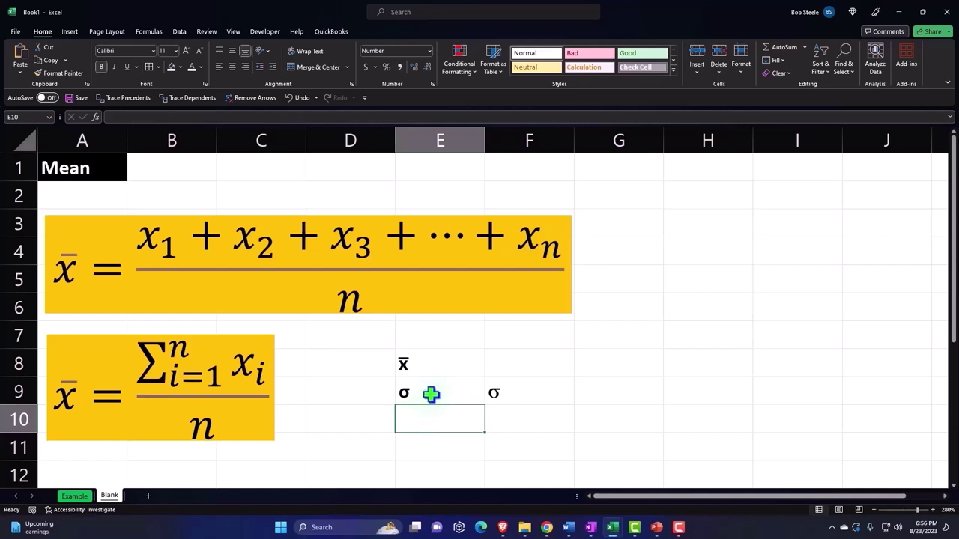
- Copy the two σ cells from row 9 into E10:F10
{"action": "left_click_drag", "start_coordinate": [429, 392], "coordinate": [499, 392]}
{"action": "key", "text": "ctrl+c"}
{"action": "left_click", "coordinate": [456, 417]}
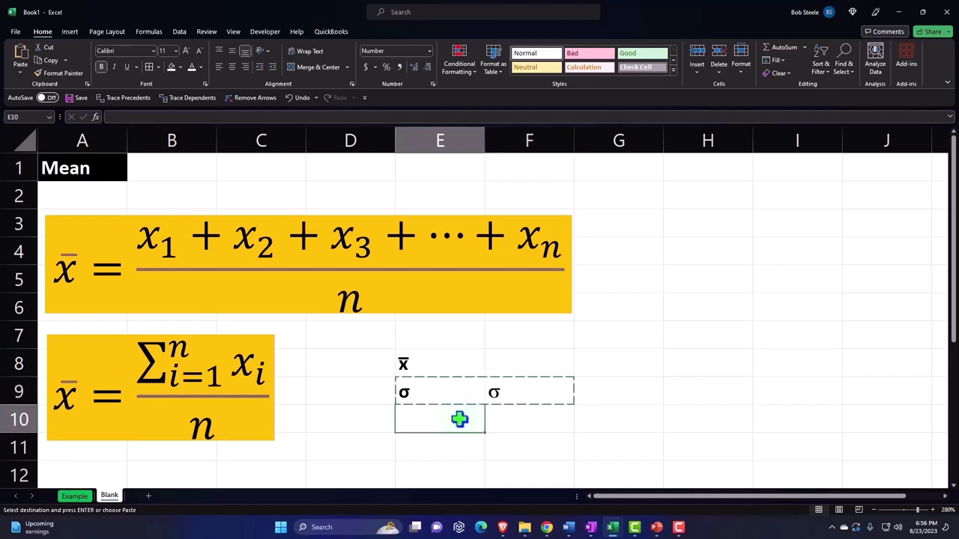
{"action": "key", "text": "ctrl+v"}
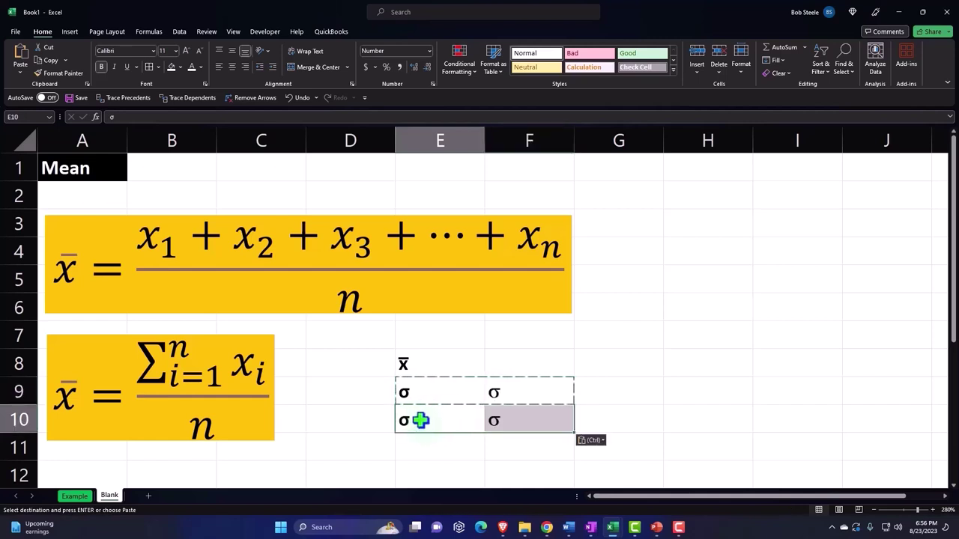
- Append a 2 to the σ in E10 and format that 2 as superscript
{"action": "double_click", "coordinate": [421, 422]}
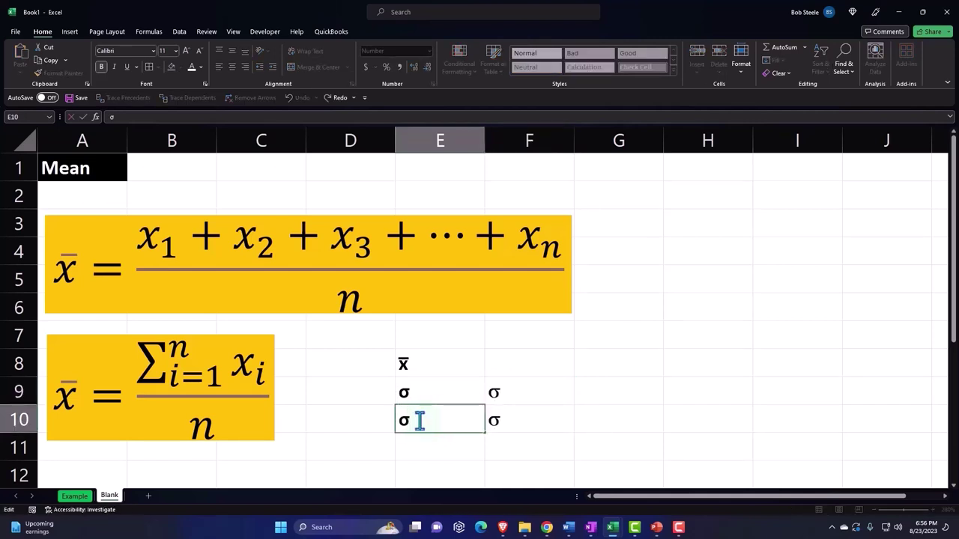
{"action": "type", "text": "2"}
{"action": "key", "text": "Return"}
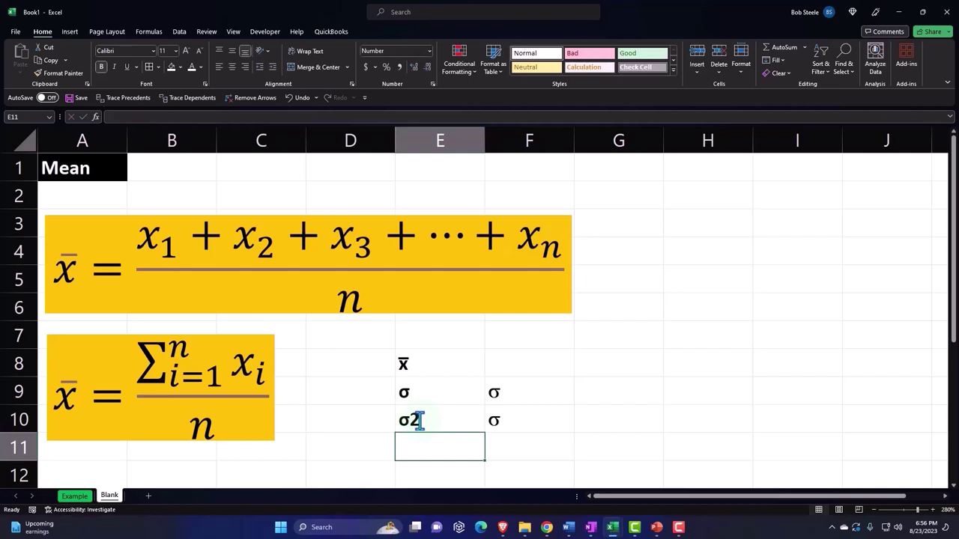
{"action": "left_click", "coordinate": [420, 421]}
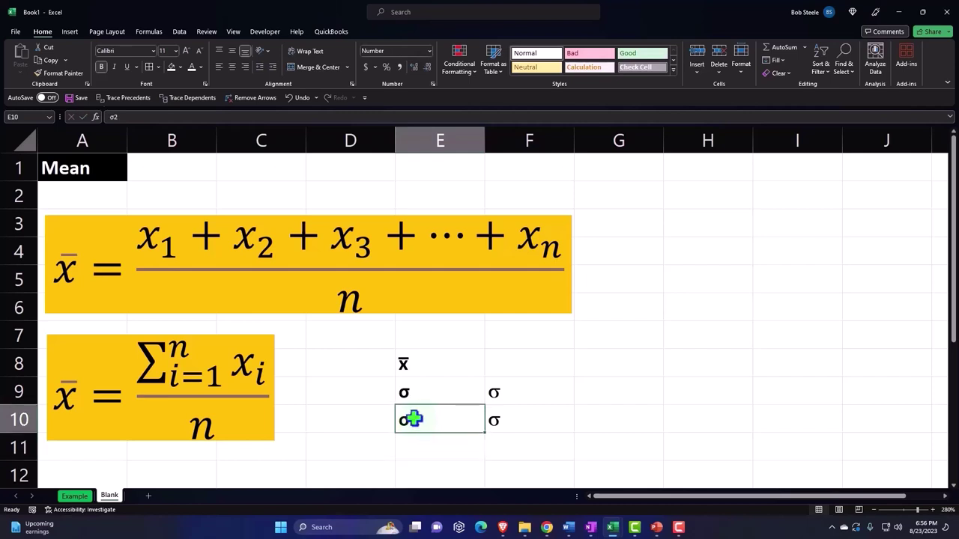
{"action": "double_click", "coordinate": [411, 419]}
{"action": "left_click_drag", "start_coordinate": [411, 420], "coordinate": [422, 419]}
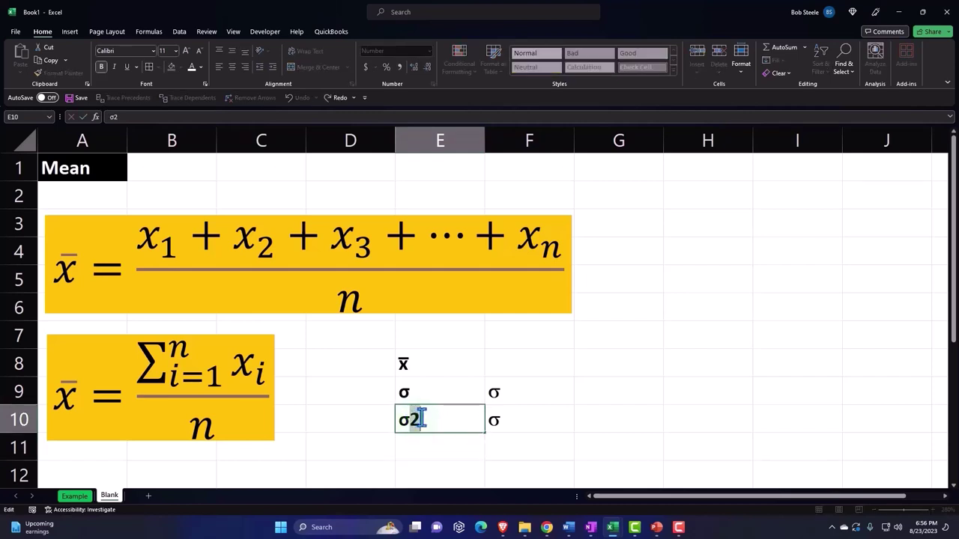
{"action": "right_click", "coordinate": [414, 421]}
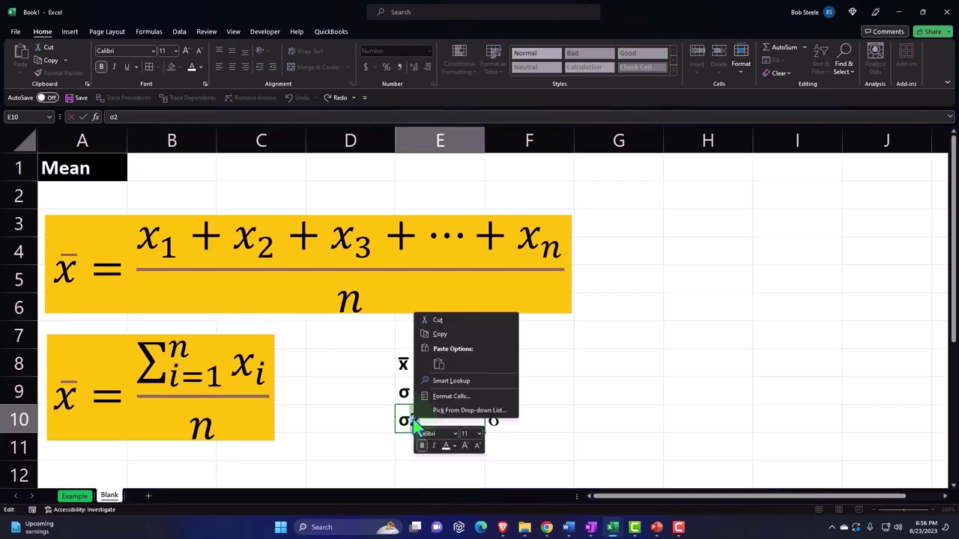
{"action": "left_click", "coordinate": [451, 396]}
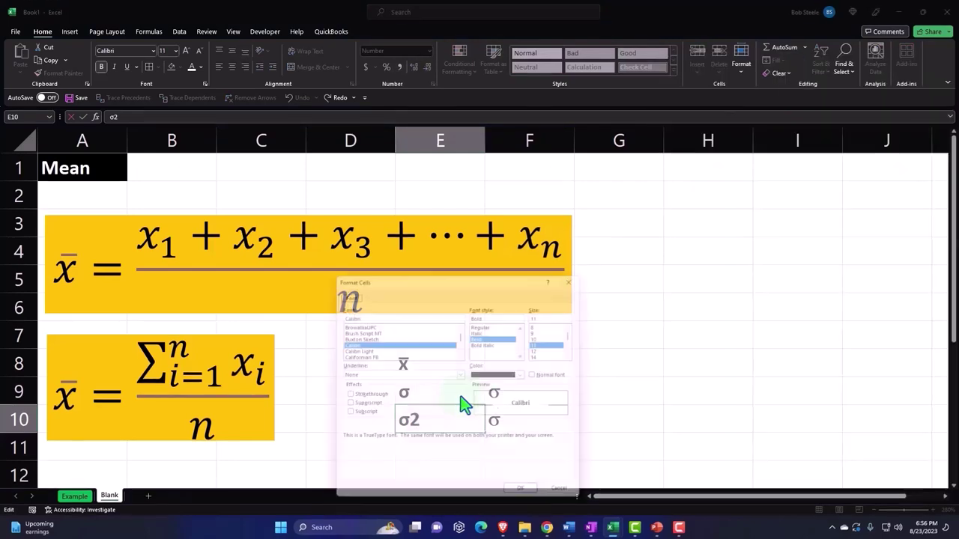
{"action": "left_click_drag", "start_coordinate": [434, 280], "coordinate": [642, 174]}
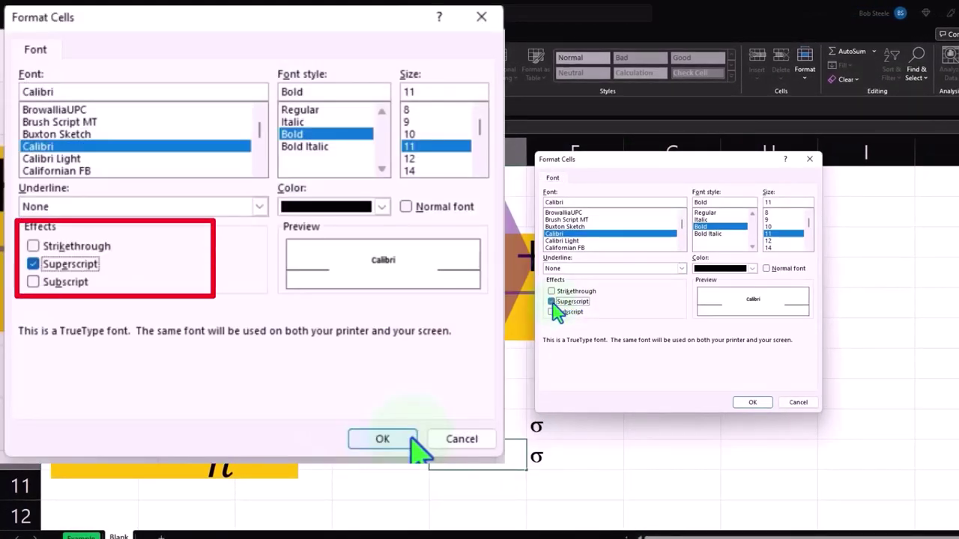
{"action": "left_click", "coordinate": [772, 405]}
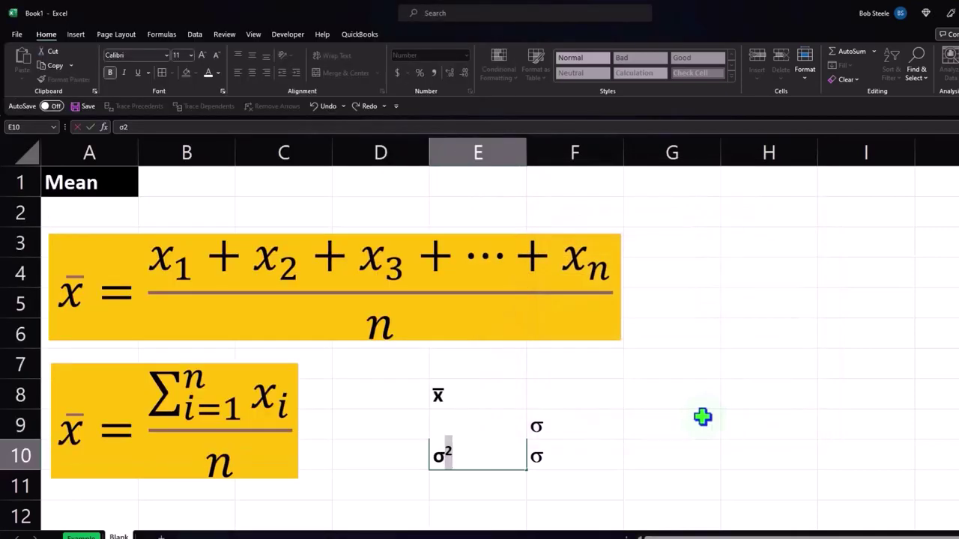
- Add a 2 after σ in F10 and superscript it so F10 reads σ²
{"action": "type", "text": "2"}
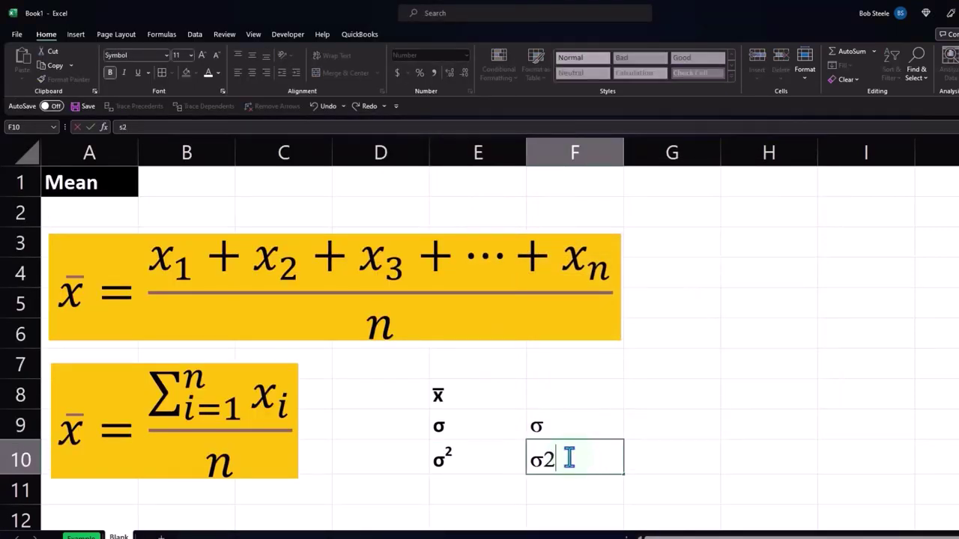
{"action": "key", "text": "Return"}
{"action": "left_click", "coordinate": [569, 457]}
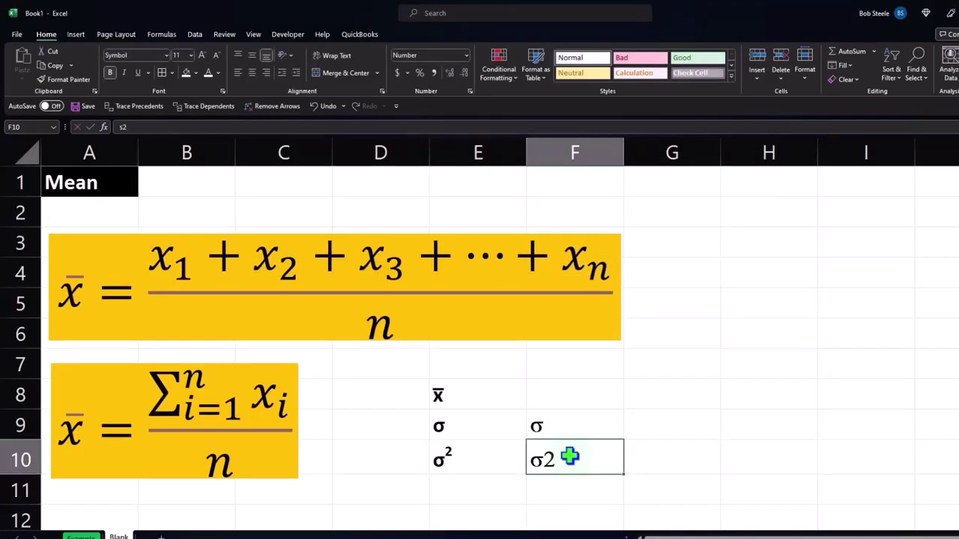
{"action": "double_click", "coordinate": [554, 458]}
{"action": "left_click_drag", "start_coordinate": [553, 459], "coordinate": [543, 458]}
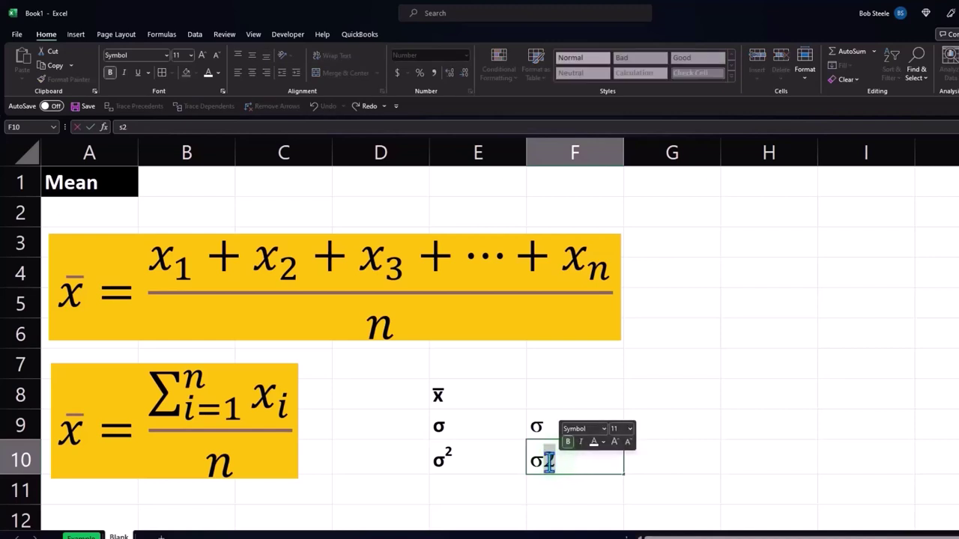
{"action": "right_click", "coordinate": [549, 462]}
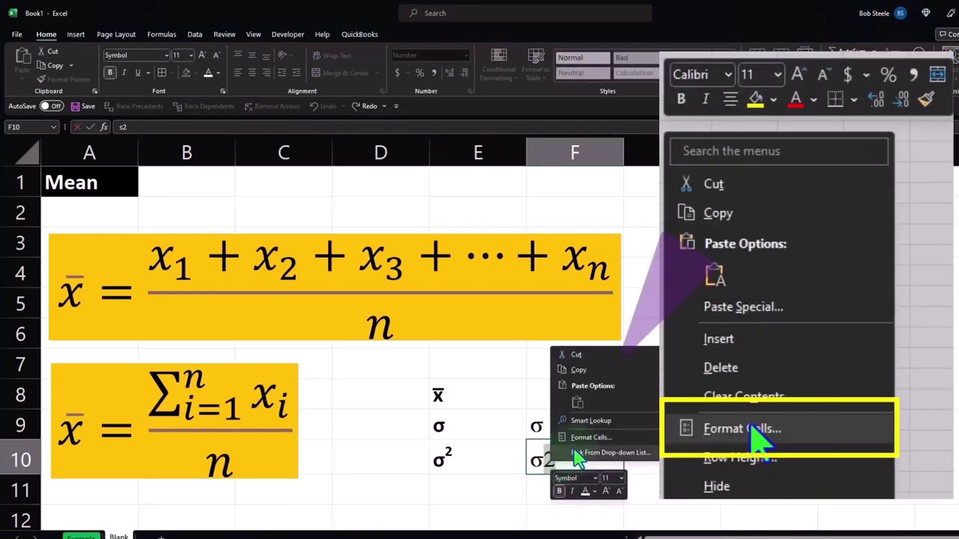
{"action": "left_click", "coordinate": [583, 437]}
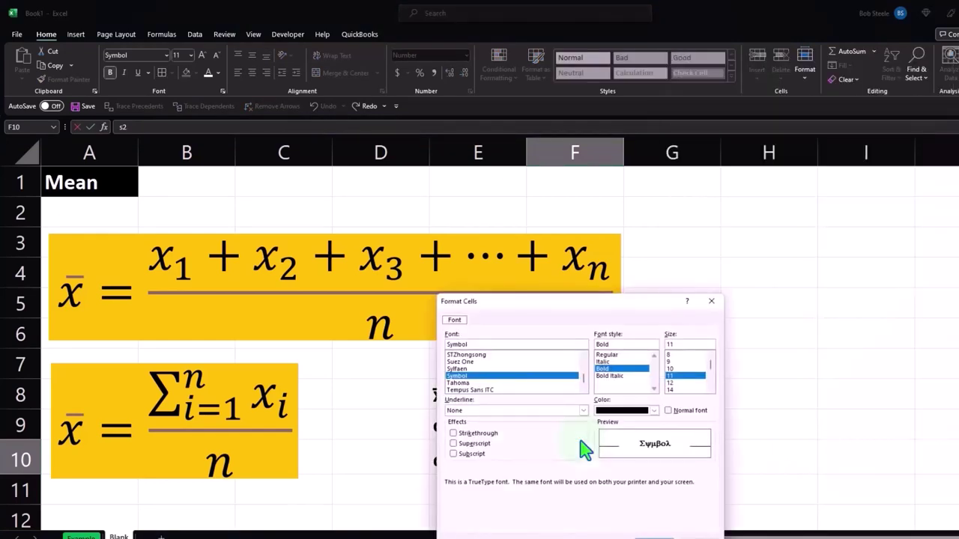
{"action": "left_click", "coordinate": [454, 444]}
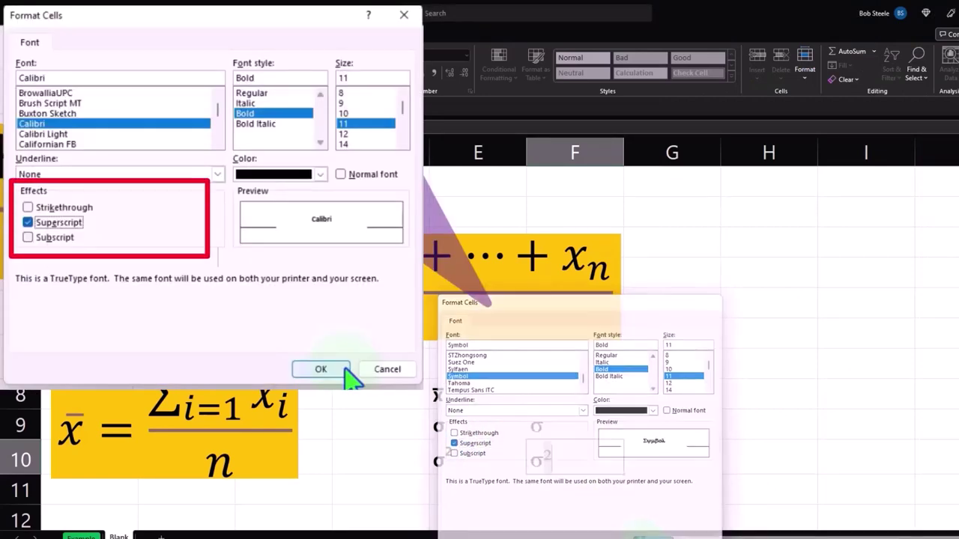
{"action": "left_click", "coordinate": [346, 375]}
{"action": "left_click", "coordinate": [677, 460]}
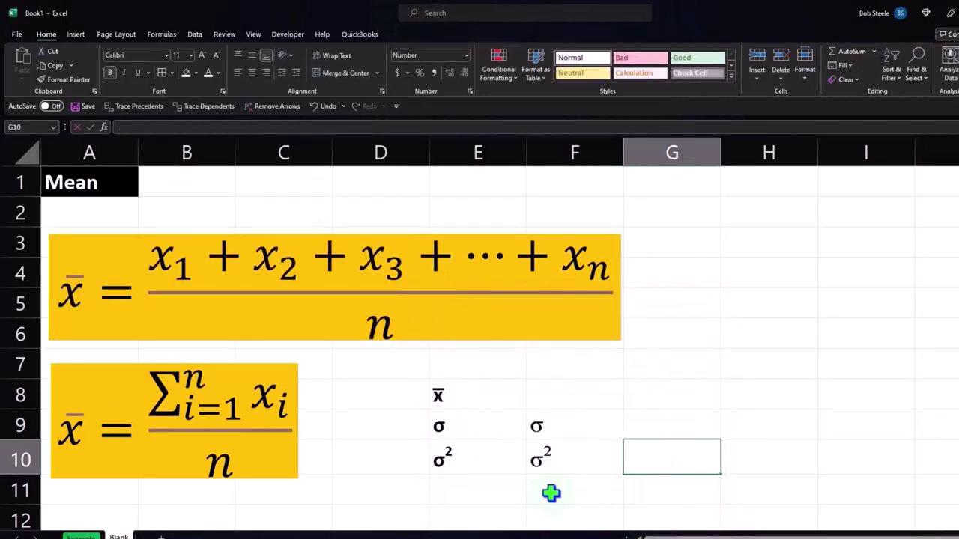
{"action": "left_click", "coordinate": [478, 494]}
- Insert the Greek small letter μ into E11 from the Greek and Coptic symbol subset
{"action": "scroll", "coordinate": [635, 426], "scroll_direction": "down", "scroll_amount": 1}
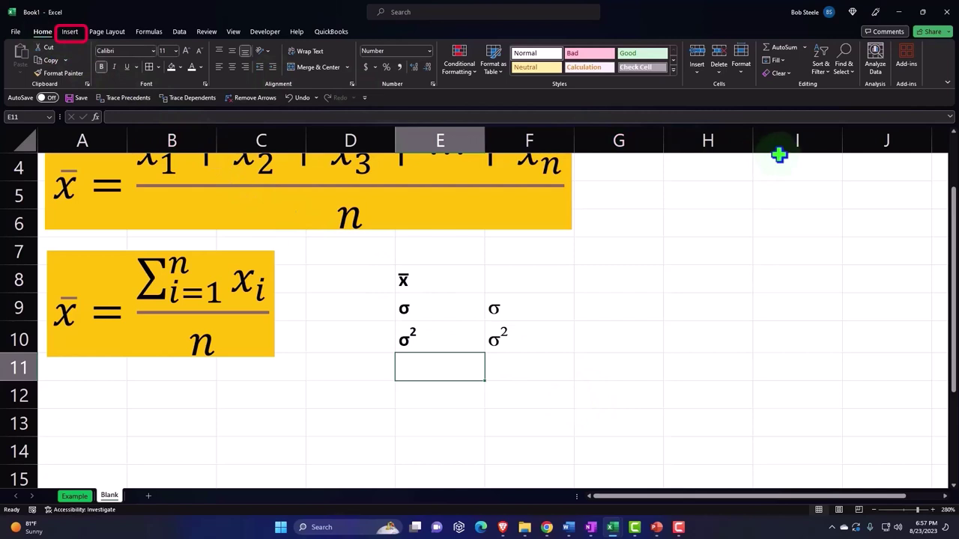
{"action": "left_click", "coordinate": [70, 32]}
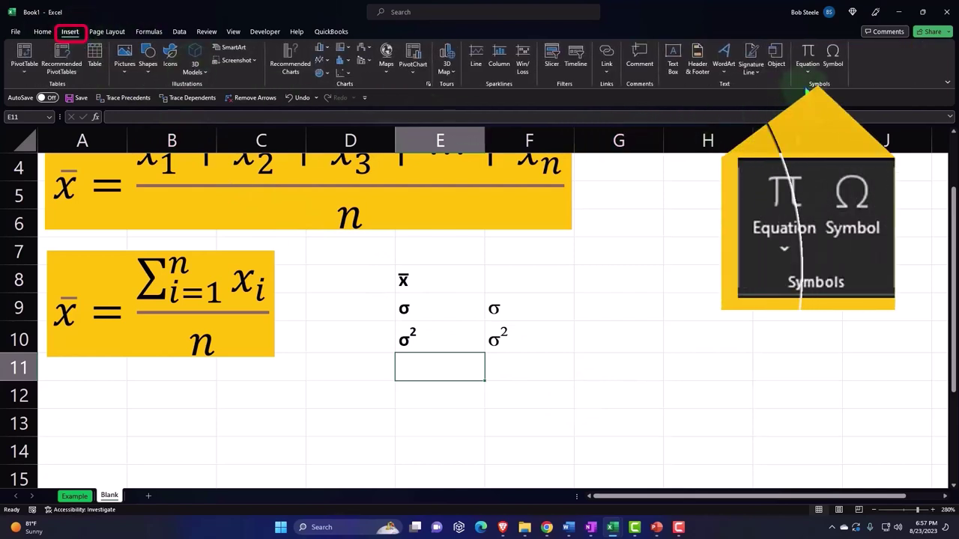
{"action": "left_click", "coordinate": [837, 63]}
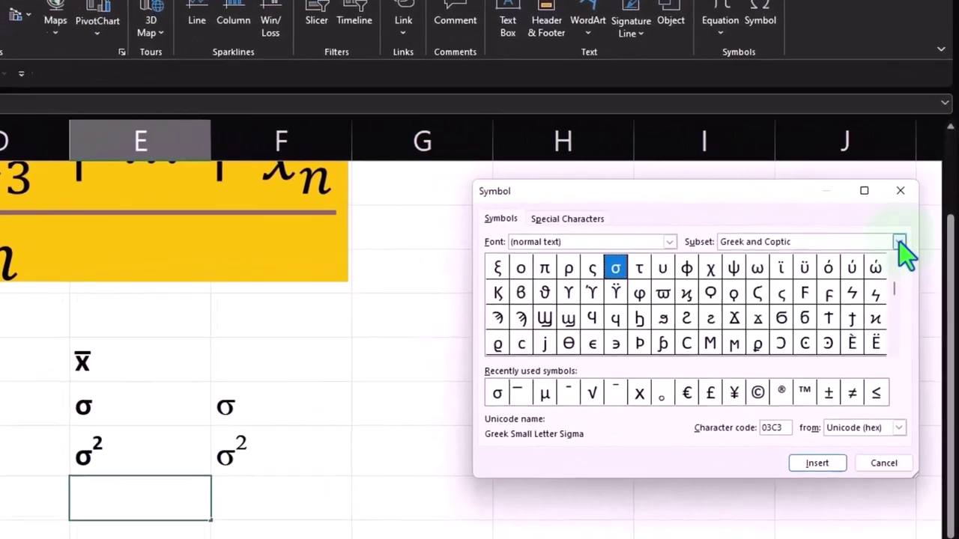
{"action": "left_click", "coordinate": [919, 206]}
{"action": "left_click", "coordinate": [793, 328]}
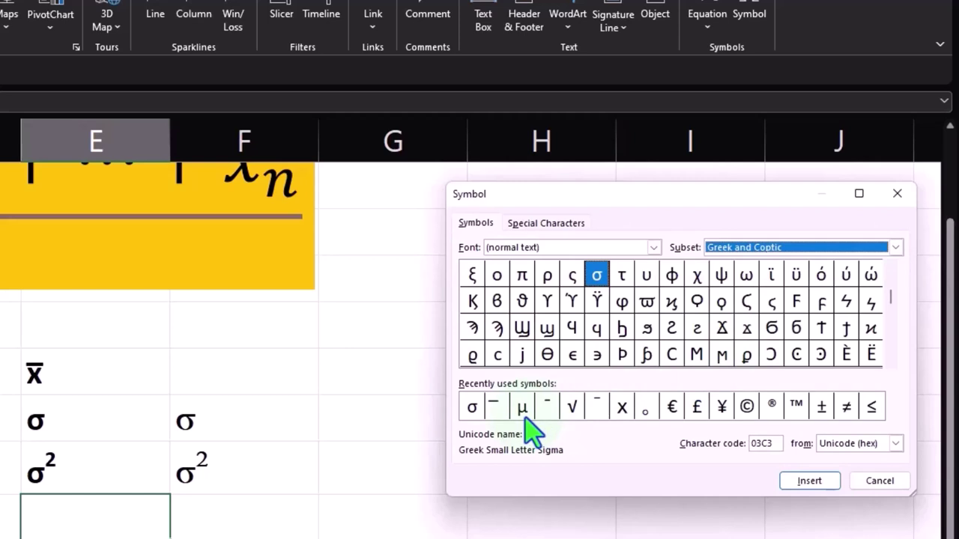
{"action": "key", "text": "Up"}
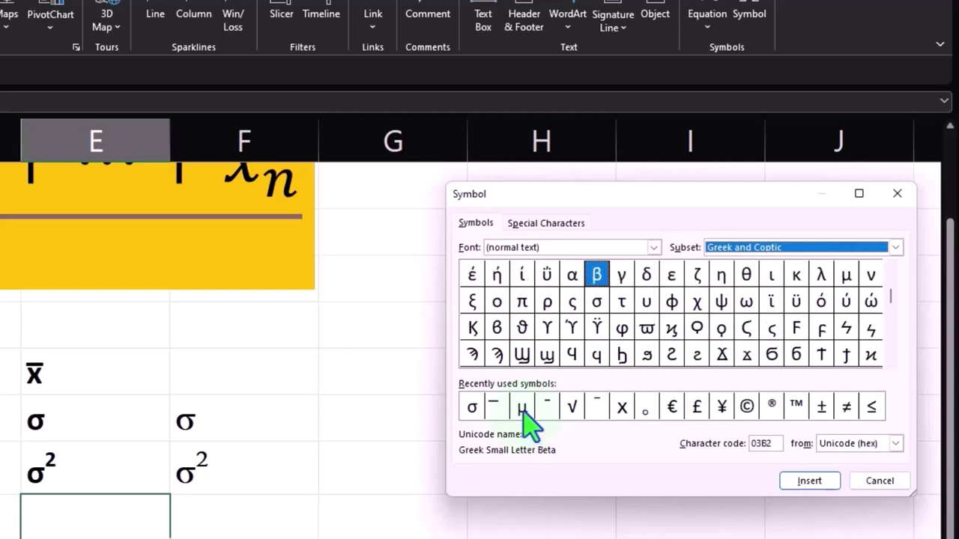
{"action": "left_click", "coordinate": [846, 275]}
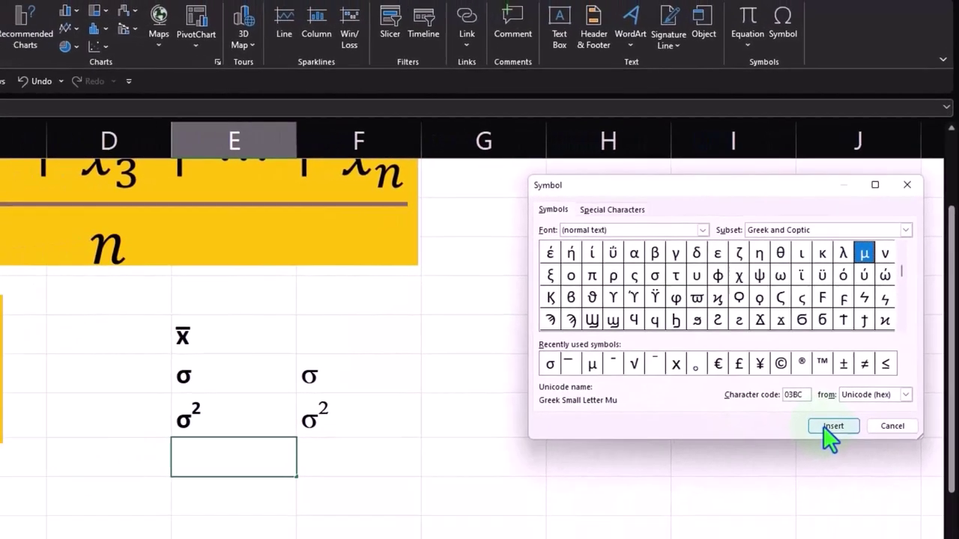
{"action": "left_click", "coordinate": [809, 481]}
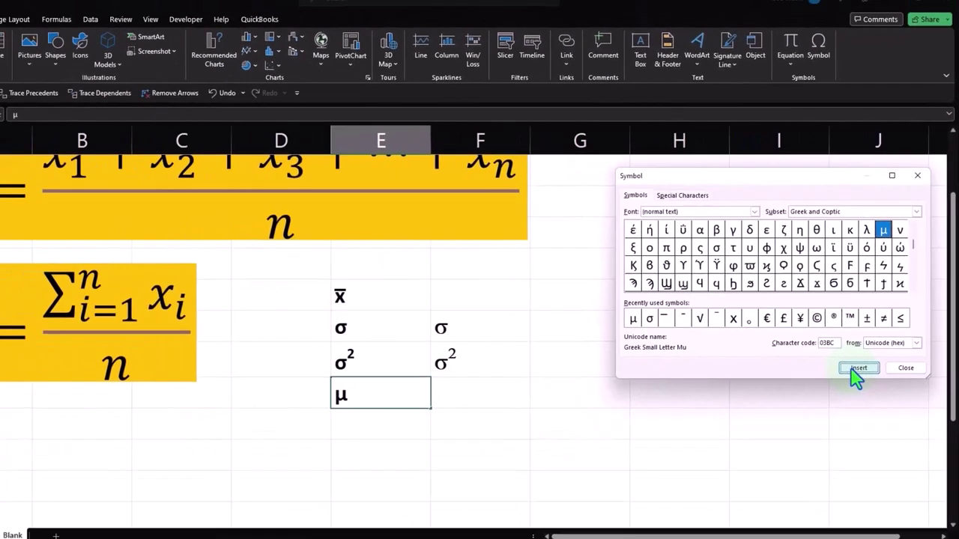
{"action": "left_click", "coordinate": [916, 175]}
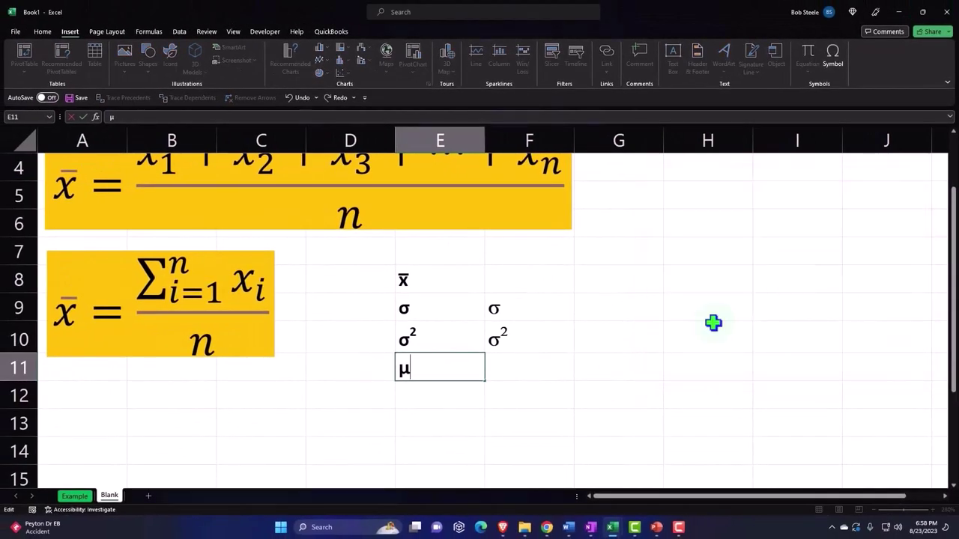
- Type m in F11 and set its font to Symbol so it displays as μ
{"action": "left_click", "coordinate": [534, 371]}
{"action": "type", "text": "m"}
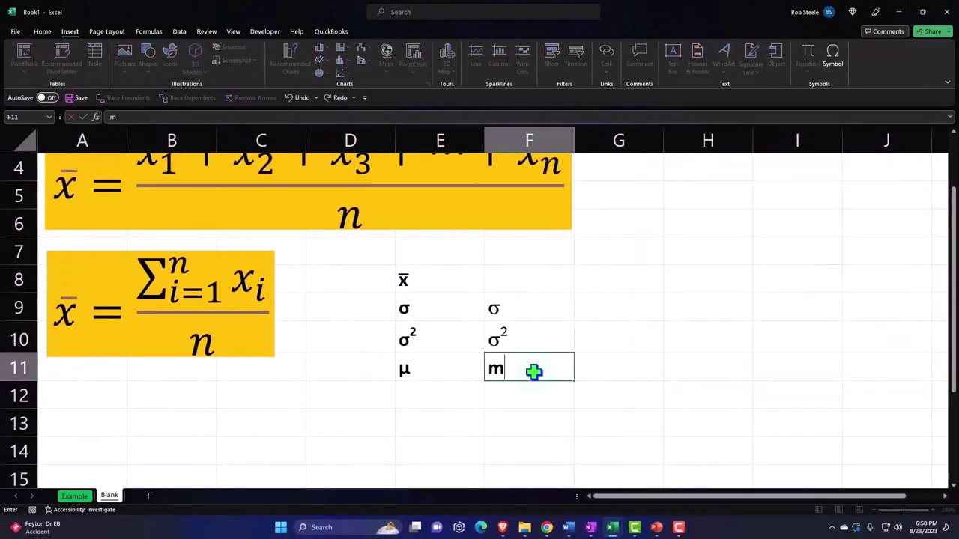
{"action": "key", "text": "Return"}
{"action": "left_click", "coordinate": [533, 371]}
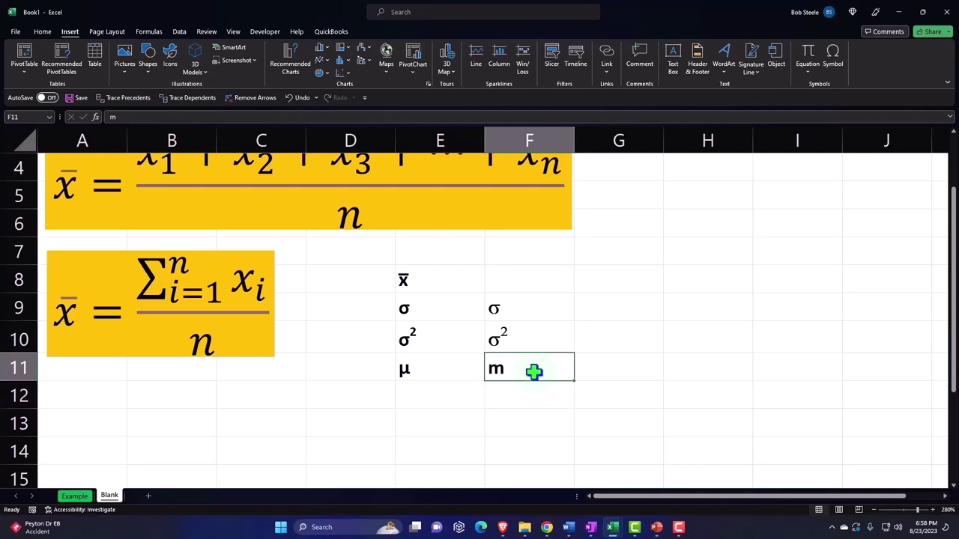
{"action": "left_click", "coordinate": [43, 34]}
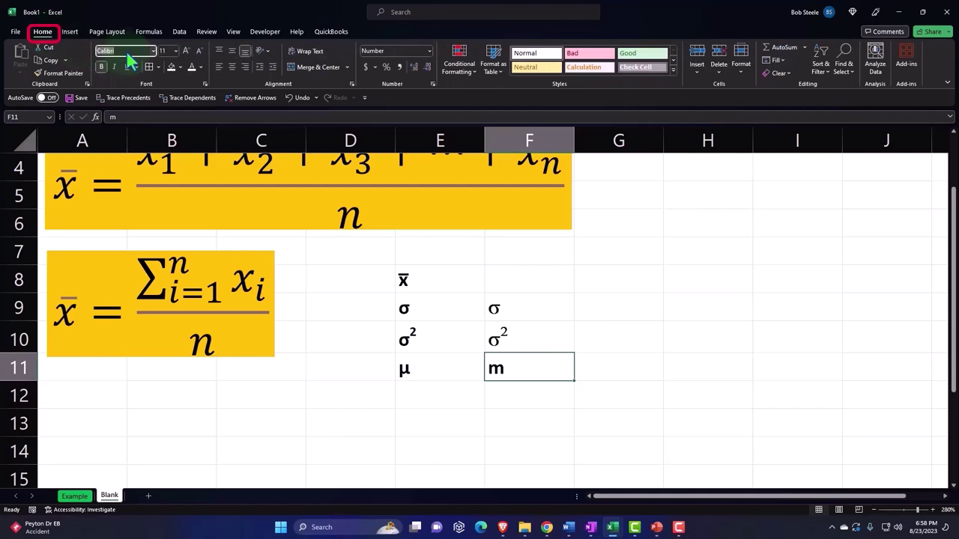
{"action": "type", "text": "sy"}
{"action": "key", "text": "Return"}
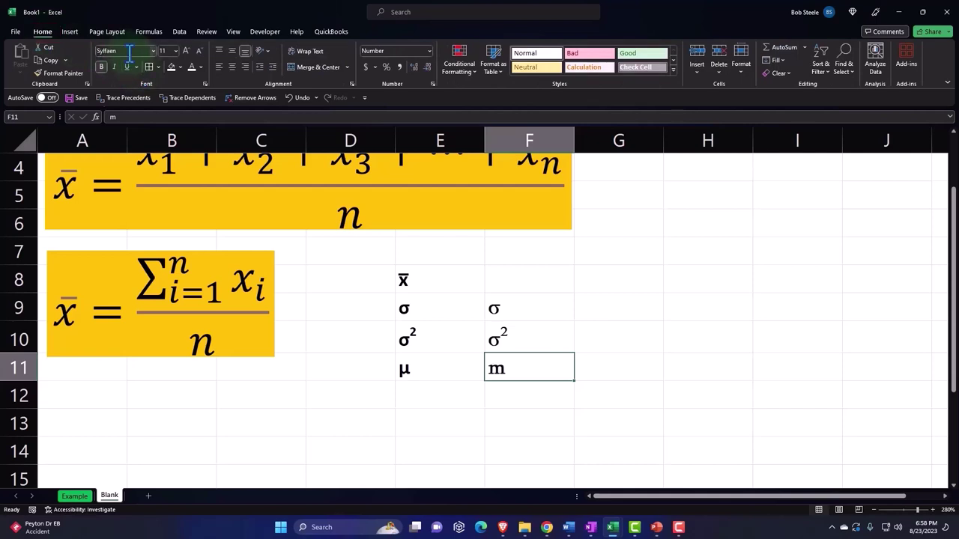
{"action": "left_click", "coordinate": [119, 51]}
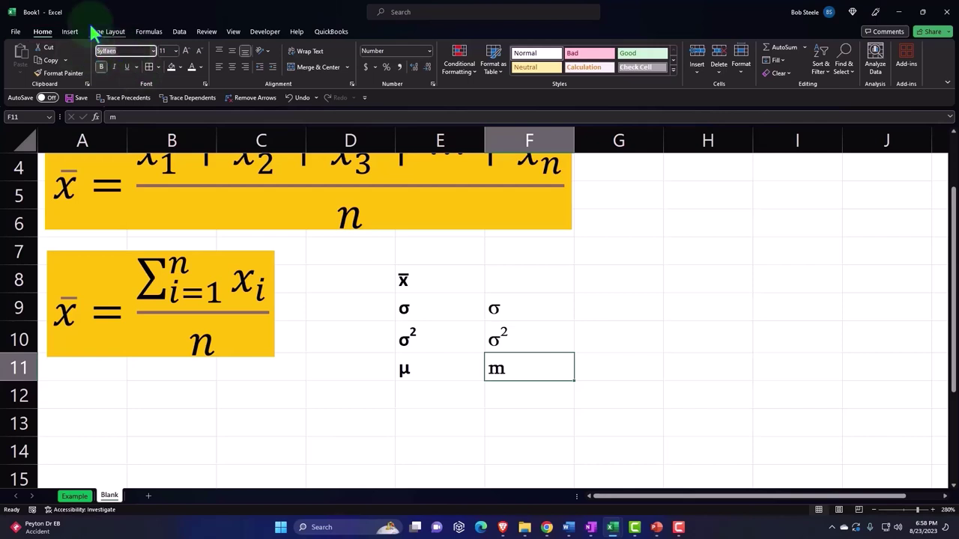
{"action": "type", "text": "sym"}
{"action": "key", "text": "Return"}
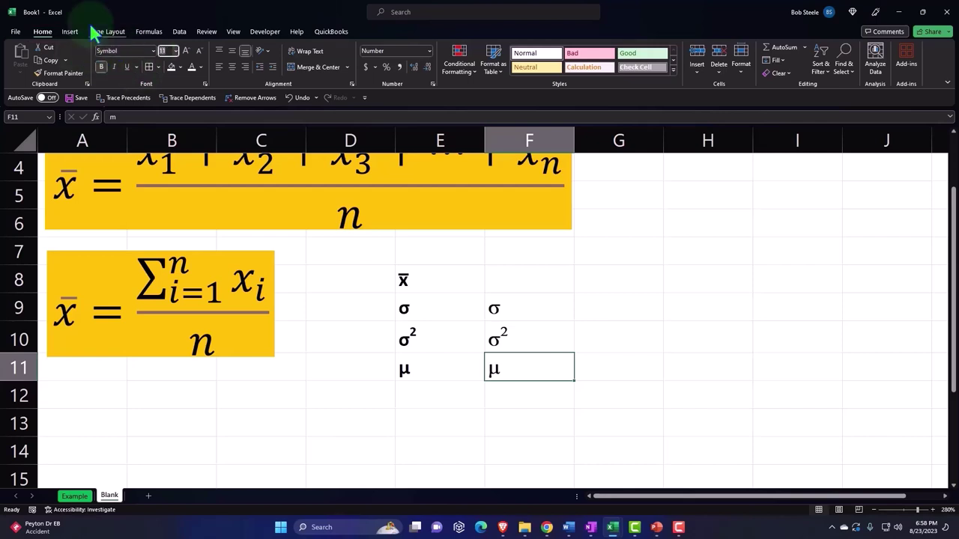
{"action": "left_click", "coordinate": [469, 446]}
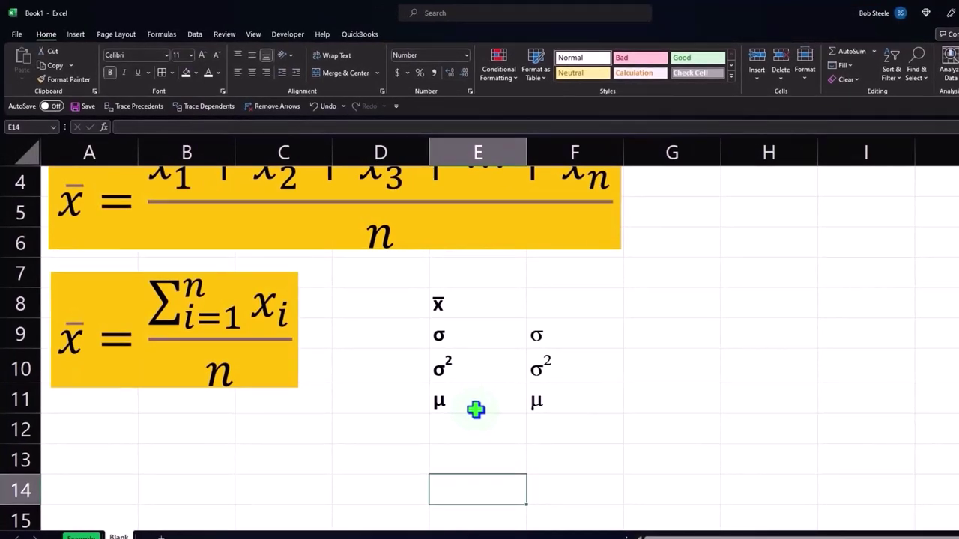
- Select the symbol cells E8:F11 and give them a light-blue fill
{"action": "scroll", "coordinate": [476, 409], "scroll_direction": "up", "scroll_amount": 1}
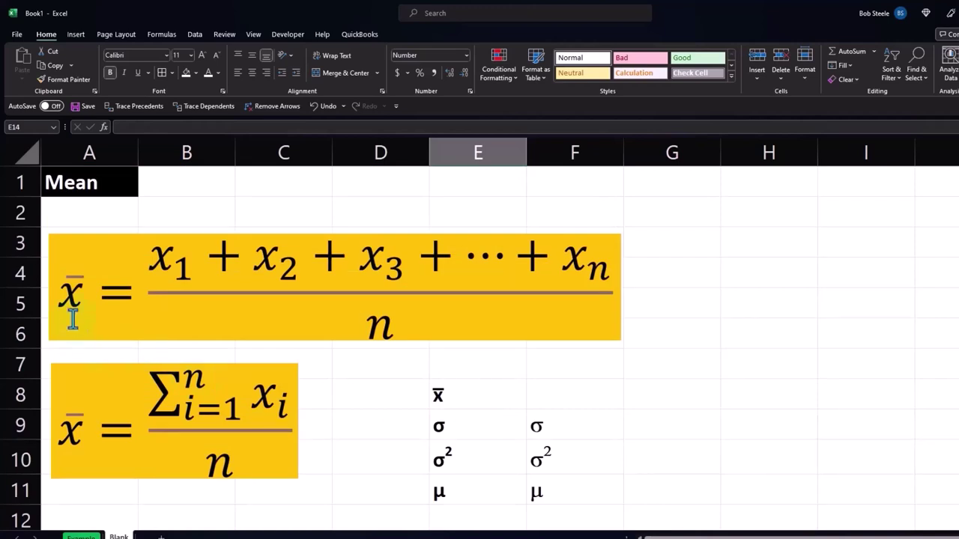
{"action": "left_click", "coordinate": [363, 405]}
{"action": "left_click_drag", "start_coordinate": [479, 400], "coordinate": [554, 486]}
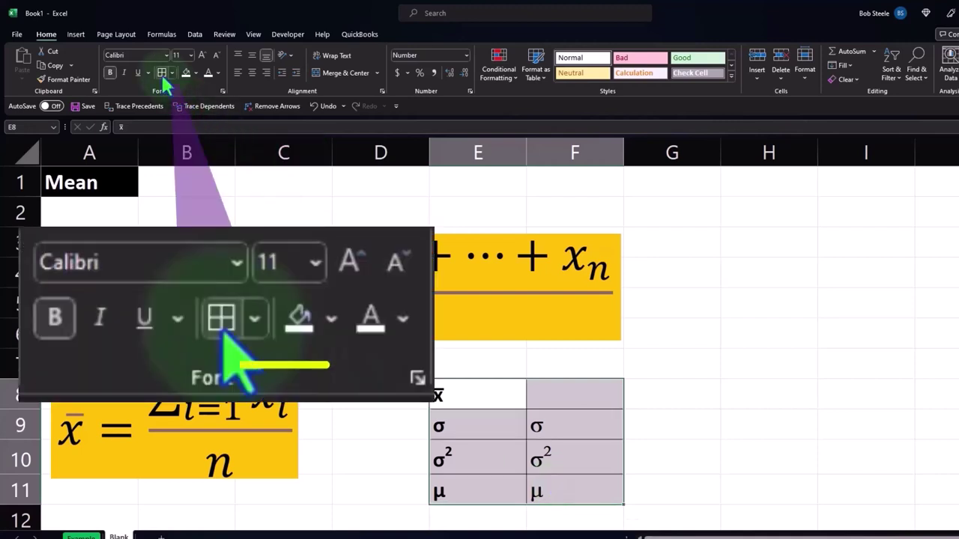
{"action": "left_click", "coordinate": [196, 72]}
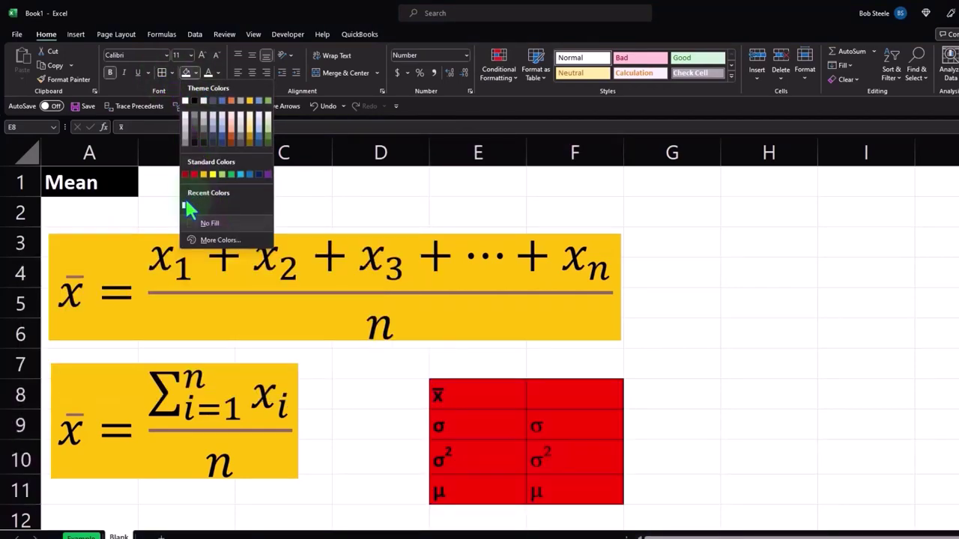
{"action": "left_click", "coordinate": [185, 204]}
{"action": "left_click", "coordinate": [326, 430]}
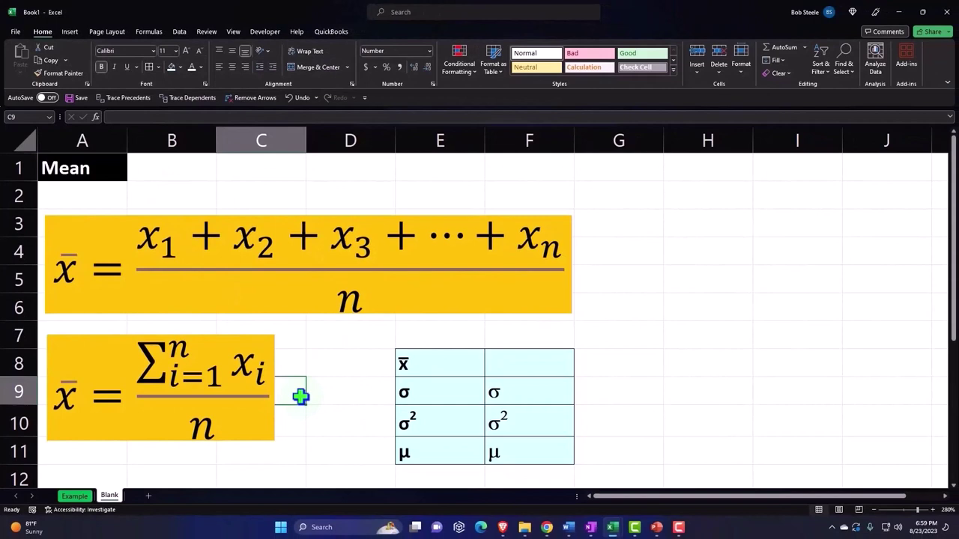
{"action": "left_click", "coordinate": [251, 296]}
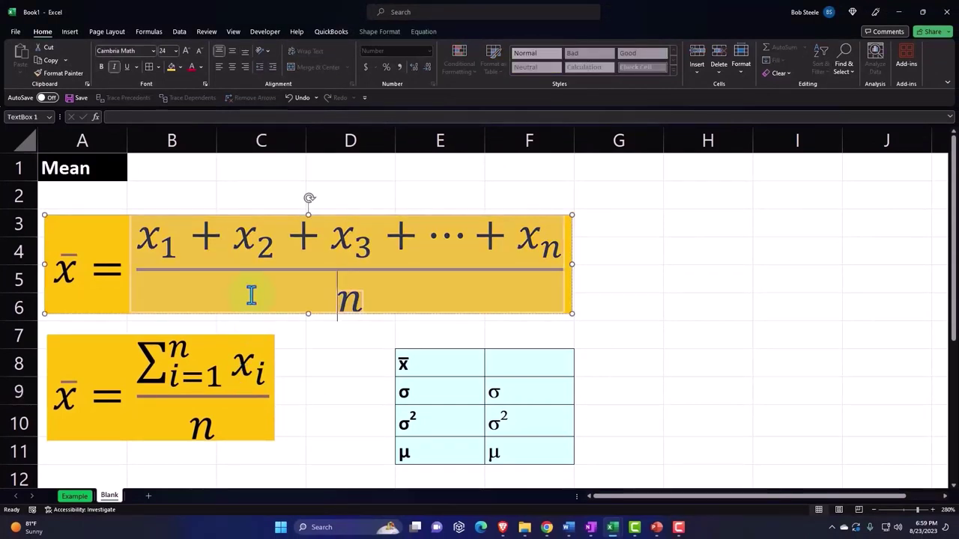
{"action": "left_click", "coordinate": [335, 384]}
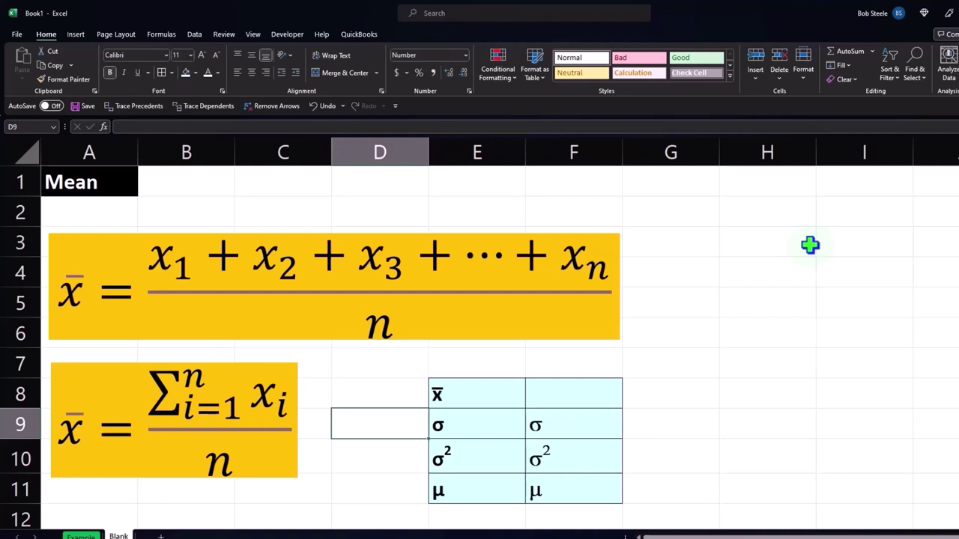
{"action": "left_click", "coordinate": [800, 244]}
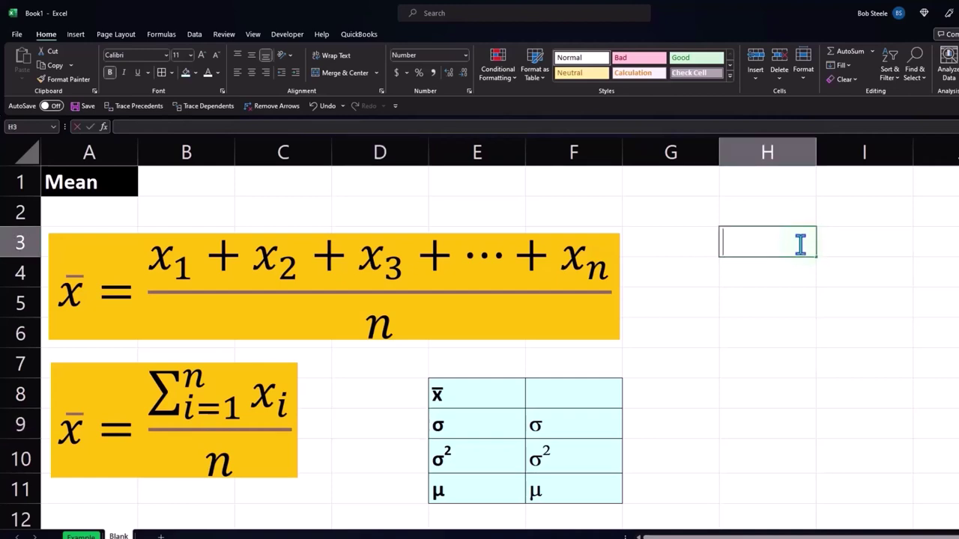
{"action": "type", "text": "=ave"}
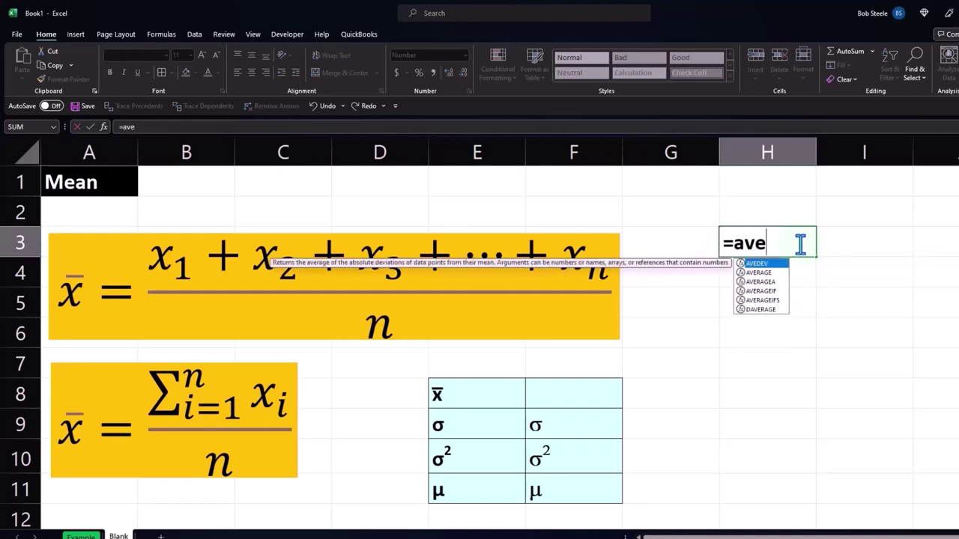
{"action": "type", "text": "e"}
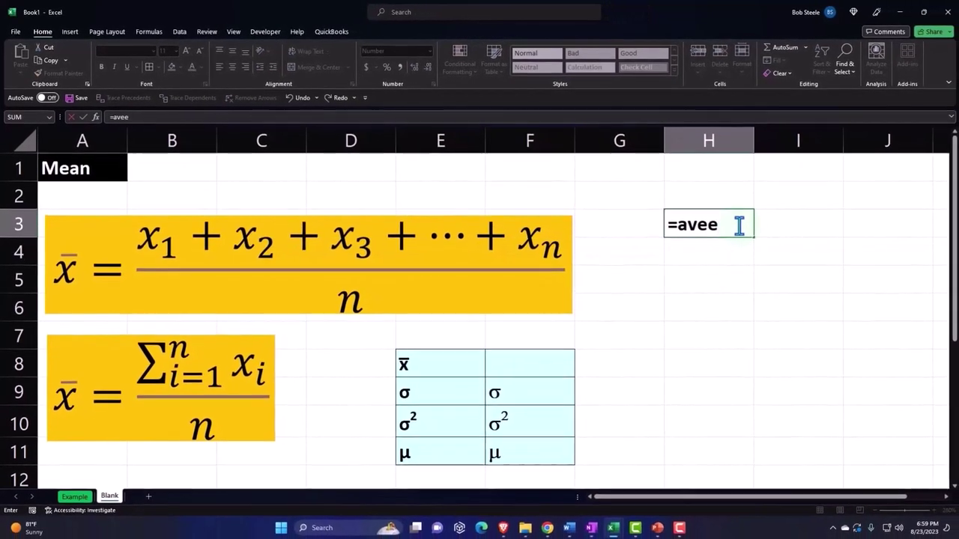
{"action": "key", "text": "BackSpace"}
{"action": "type", "text": "r"}
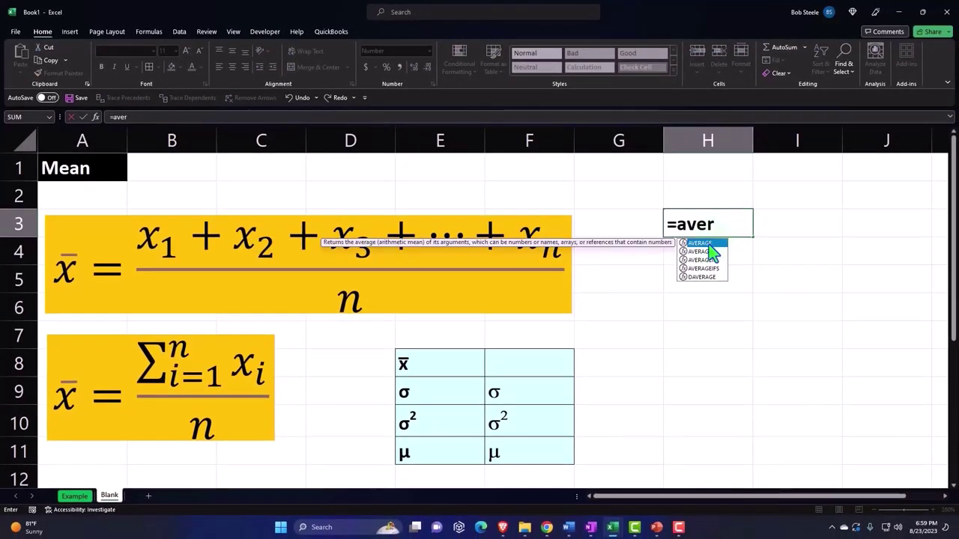
{"action": "double_click", "coordinate": [704, 243]}
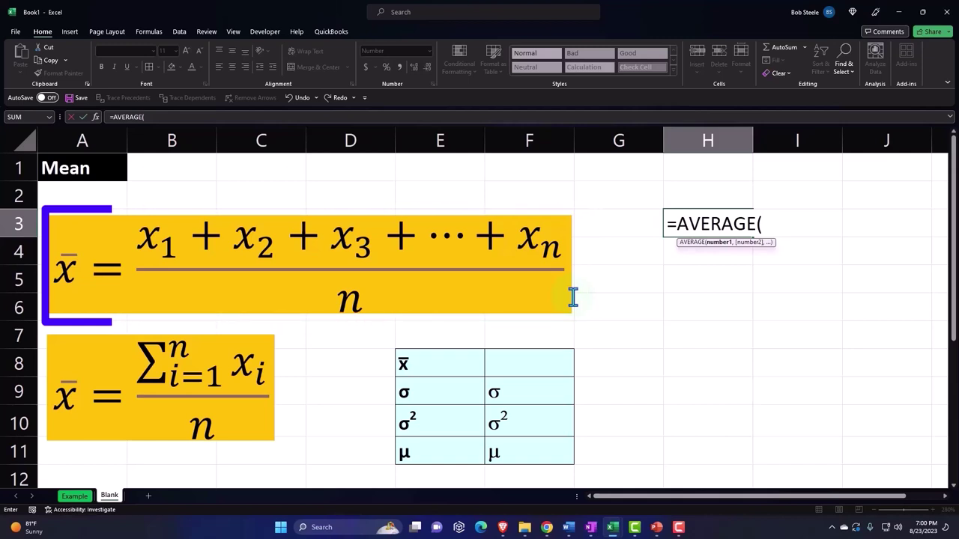
{"action": "key", "text": "BackSpace"}
{"action": "key", "text": "BackSpace"}
{"action": "key", "text": "BackSpace"}
{"action": "key", "text": "BackSpace"}
{"action": "key", "text": "BackSpace"}
{"action": "key", "text": "BackSpace"}
{"action": "key", "text": "Escape"}
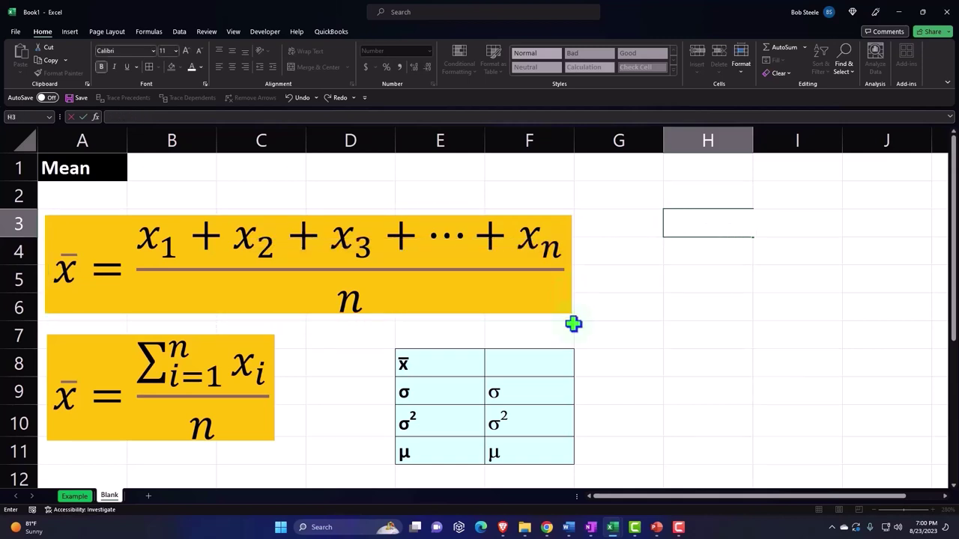
{"action": "left_click", "coordinate": [699, 322]}
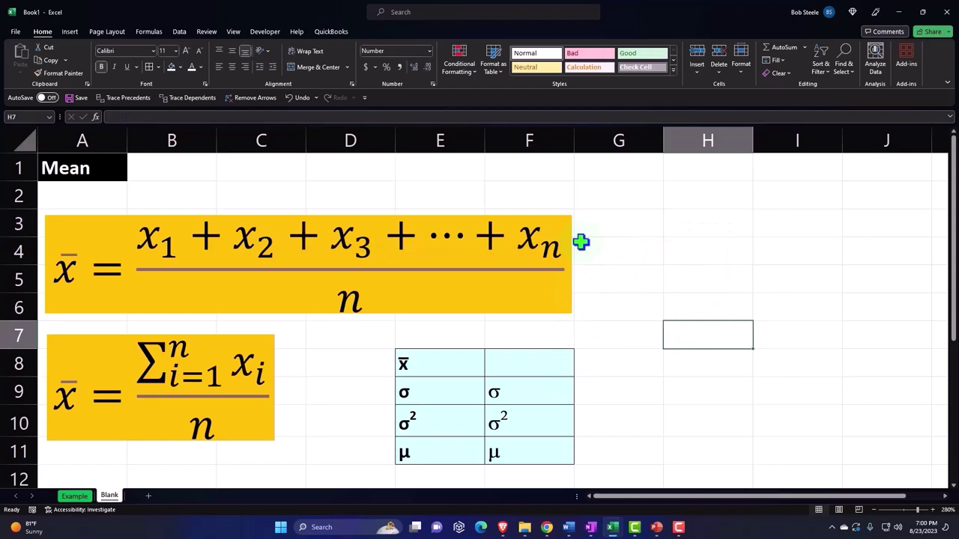